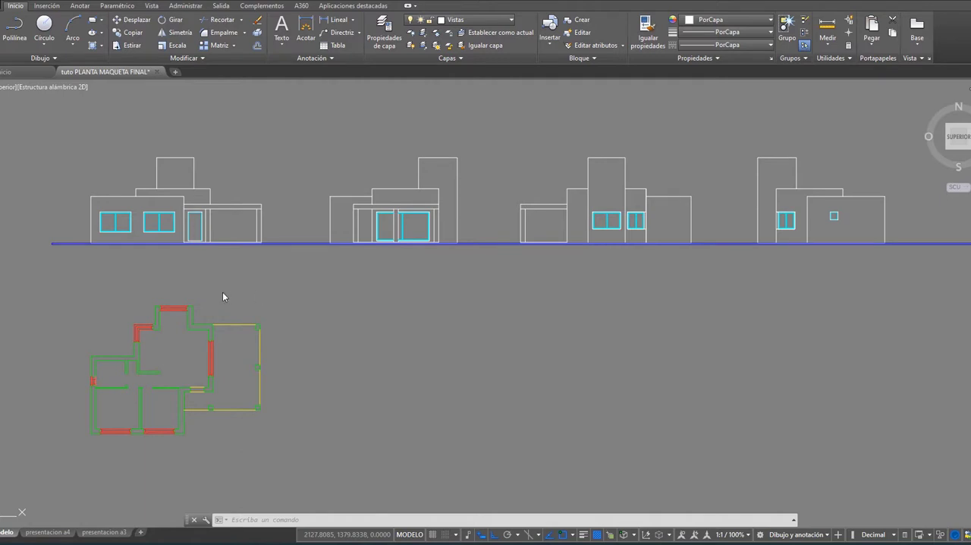
Step: Examine the house elevations above the floor plan, including the windows, door, porch and ground line
scroll(148, 294, "down", 2)
scroll(153, 270, "up", 5)
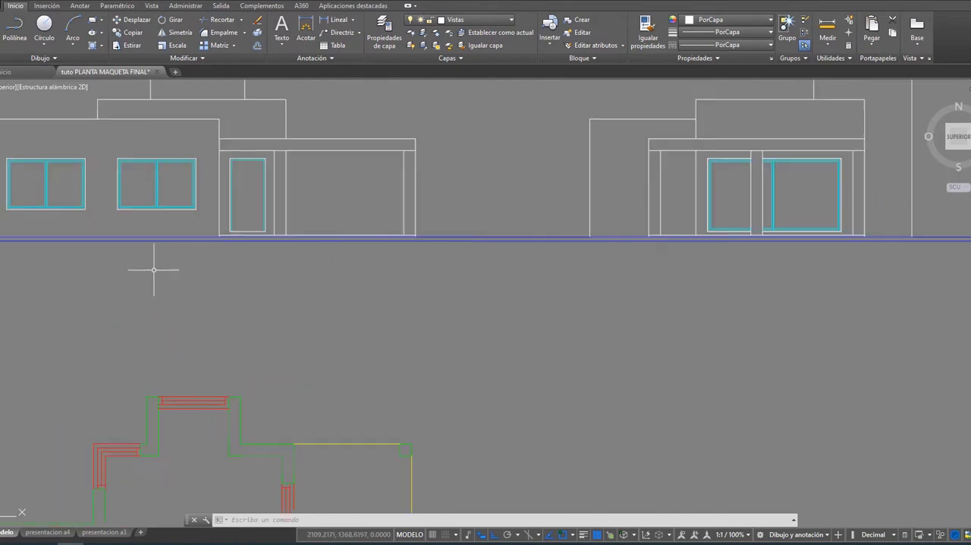
middle_click_drag(153, 269, 412, 342)
scroll(359, 329, "up", 4)
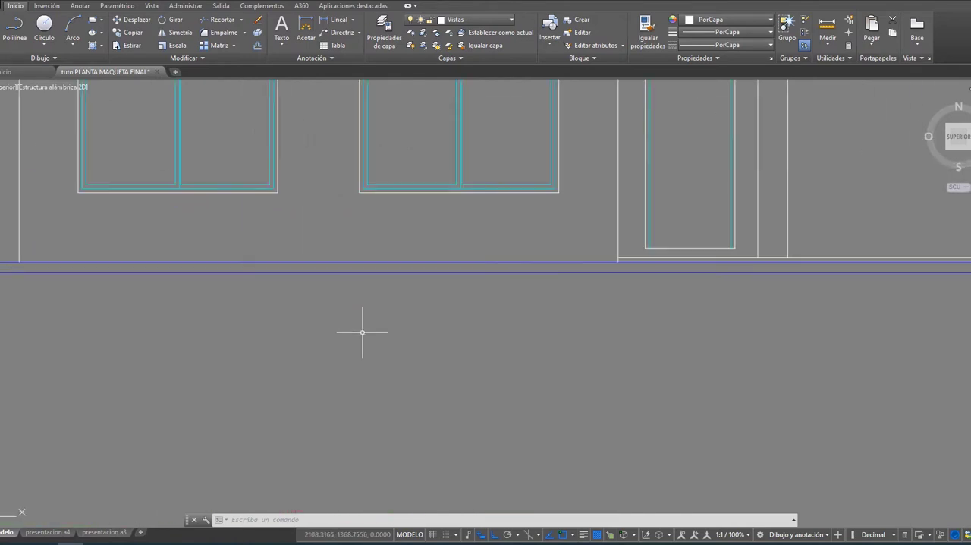
middle_click_drag(312, 223, 335, 353)
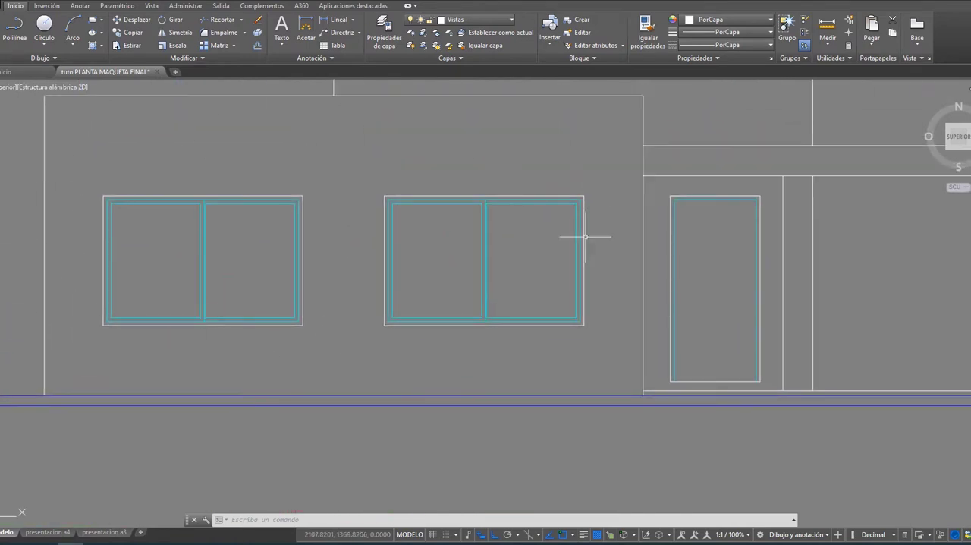
scroll(472, 353, "down", 2)
middle_click_drag(473, 353, 230, 348)
scroll(602, 340, "down", 2)
mouse_move(674, 360)
middle_mouse_down()
mouse_move(552, 339)
mouse_move(399, 332)
mouse_move(586, 321)
middle_mouse_up()
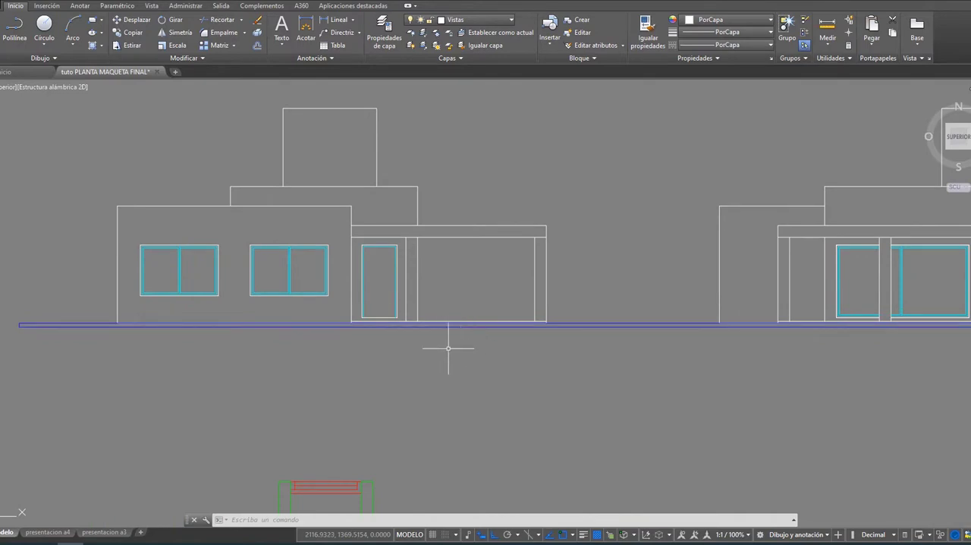
scroll(448, 349, "down", 2)
mouse_move(449, 355)
middle_mouse_down()
mouse_move(386, 362)
mouse_move(357, 337)
middle_mouse_up()
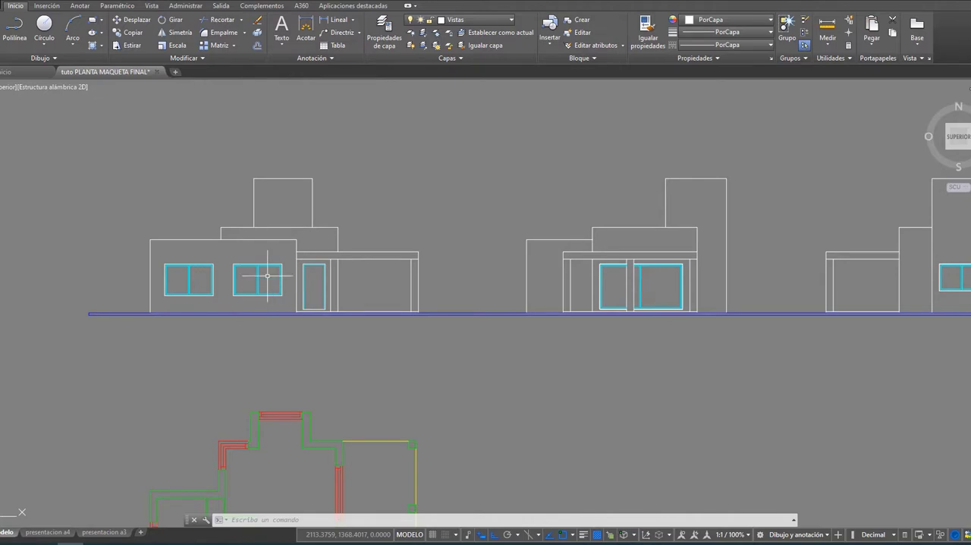
Step: Turn off the carpVista layer to hide the window and door joinery in the elevations
left_click(385, 30)
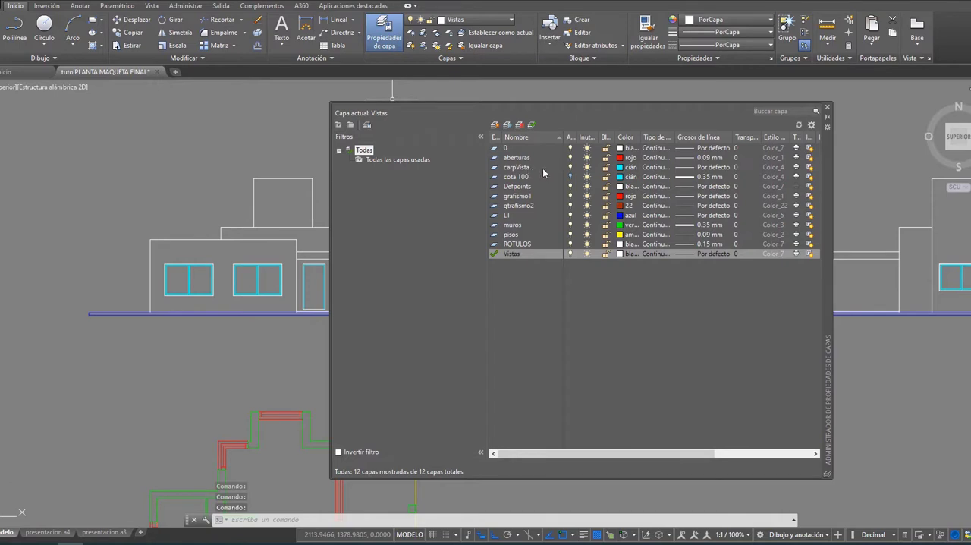
left_click(572, 168)
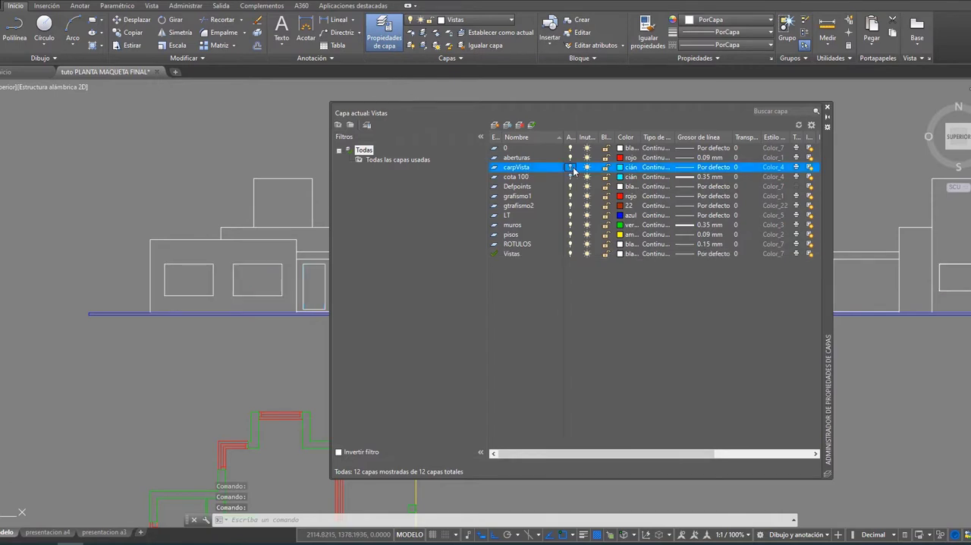
left_click(827, 107)
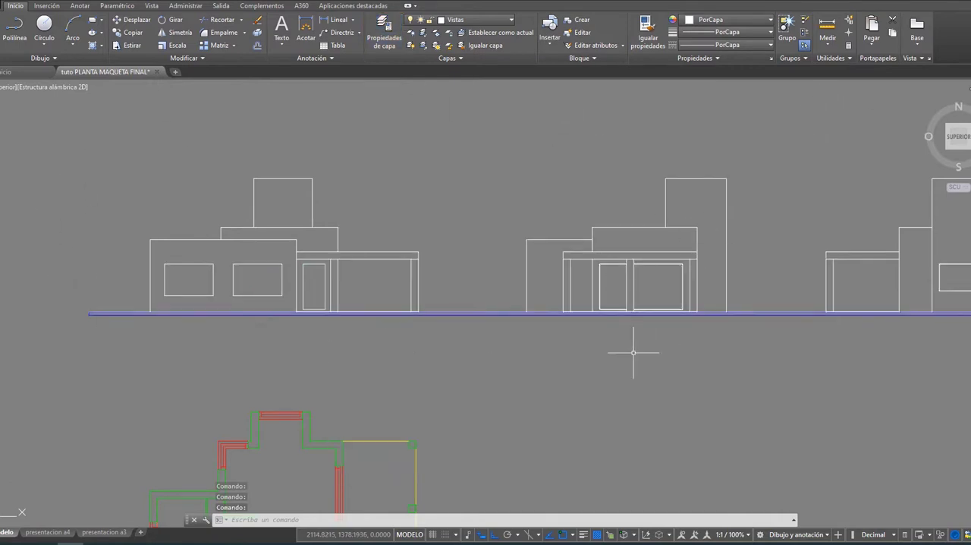
scroll(310, 358, "down", 2)
scroll(309, 357, "up", 2)
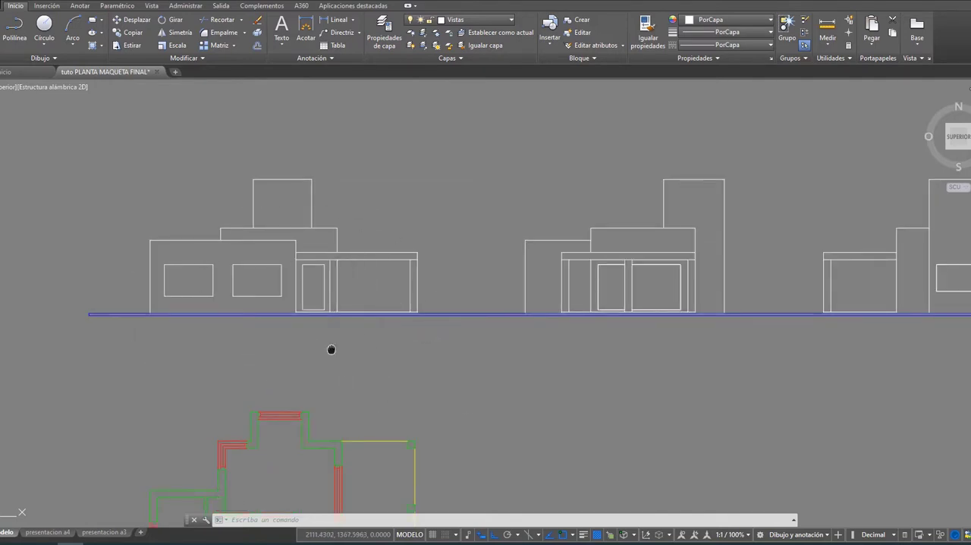
middle_click_drag(331, 346, 397, 347)
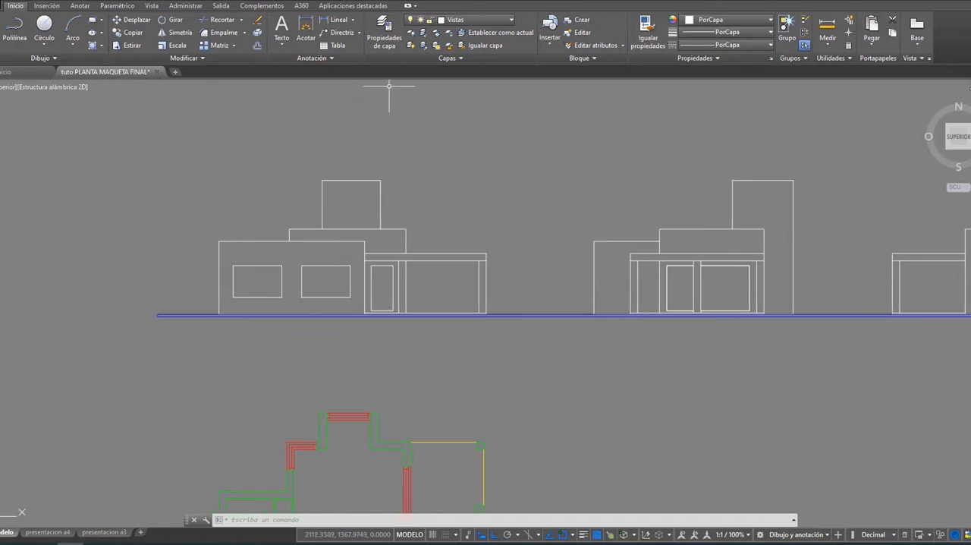
Step: Turn the carpVista layer back on in the layer properties
left_click(387, 38)
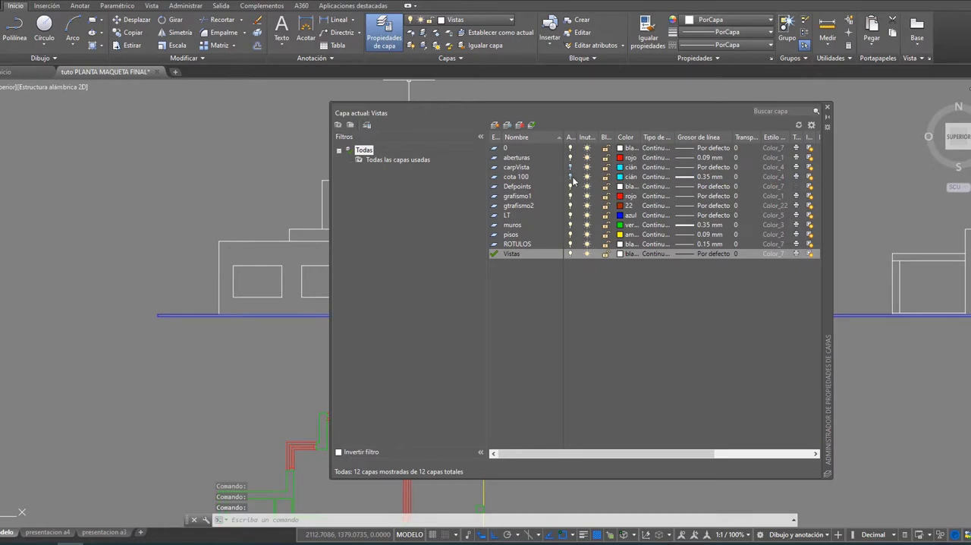
left_click(520, 169)
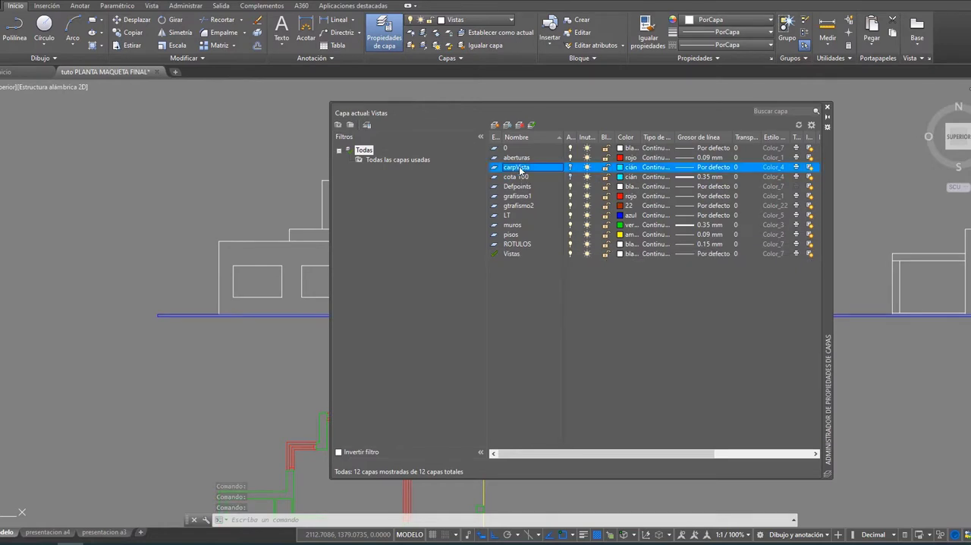
left_click(570, 167)
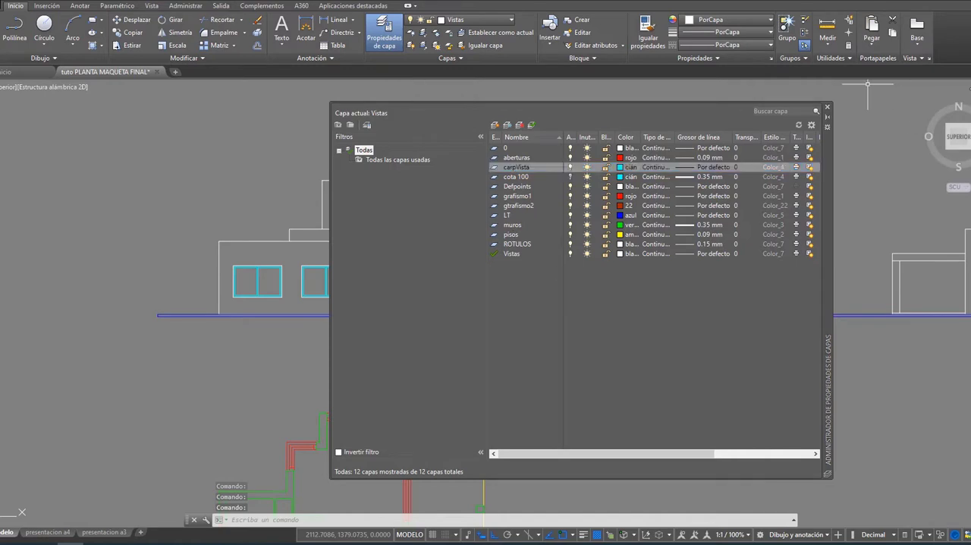
left_click(827, 107)
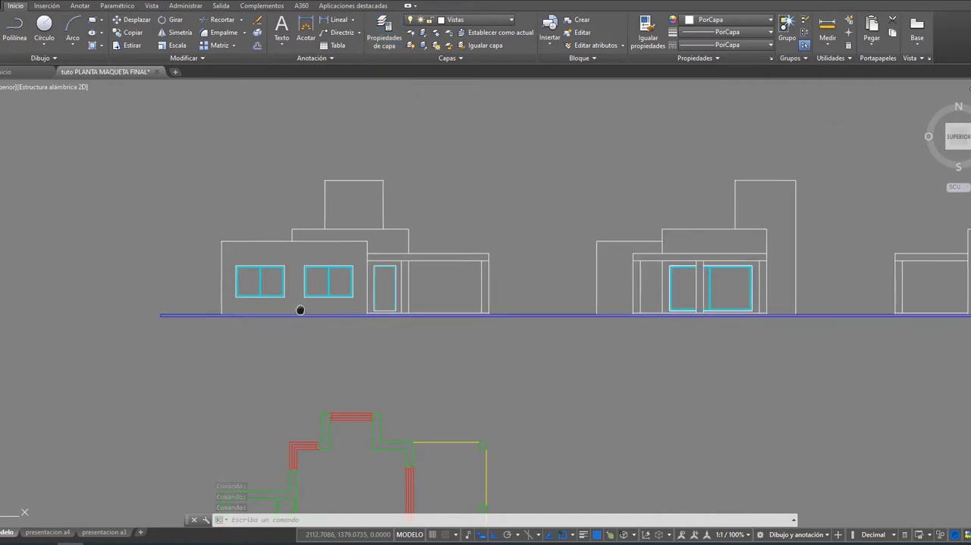
Step: Examine the front elevation and the floor plan below it, with its walls, openings and porch
middle_click_drag(299, 310, 393, 286)
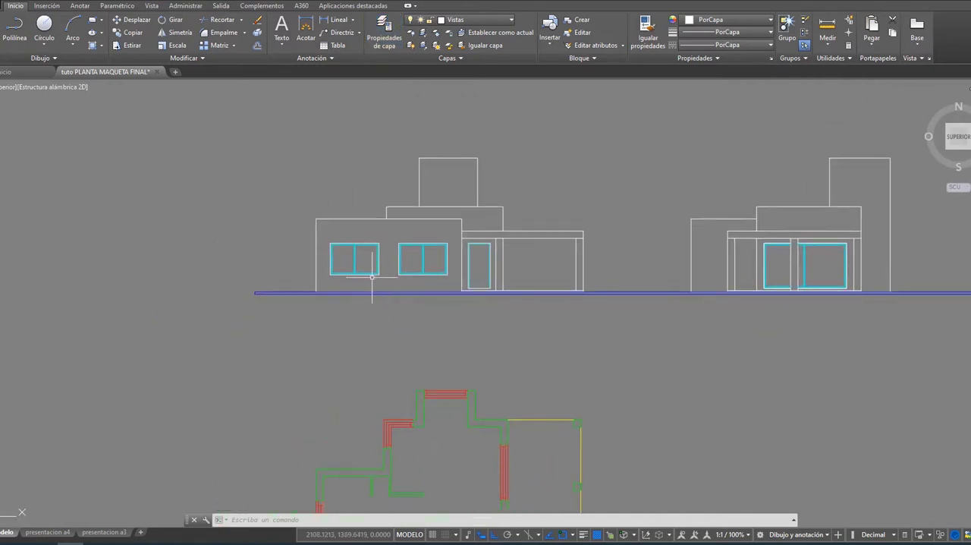
scroll(373, 286, "up", 2)
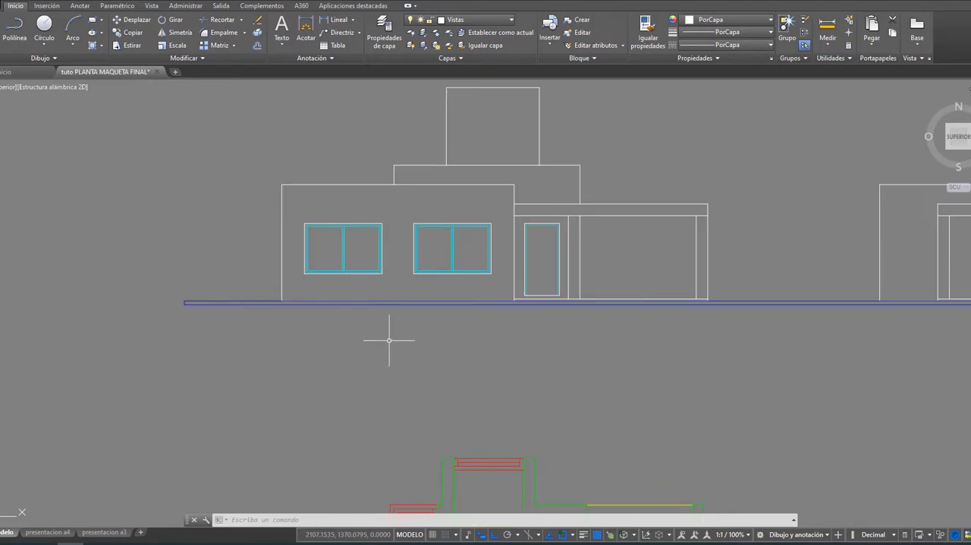
scroll(390, 336, "down", 2)
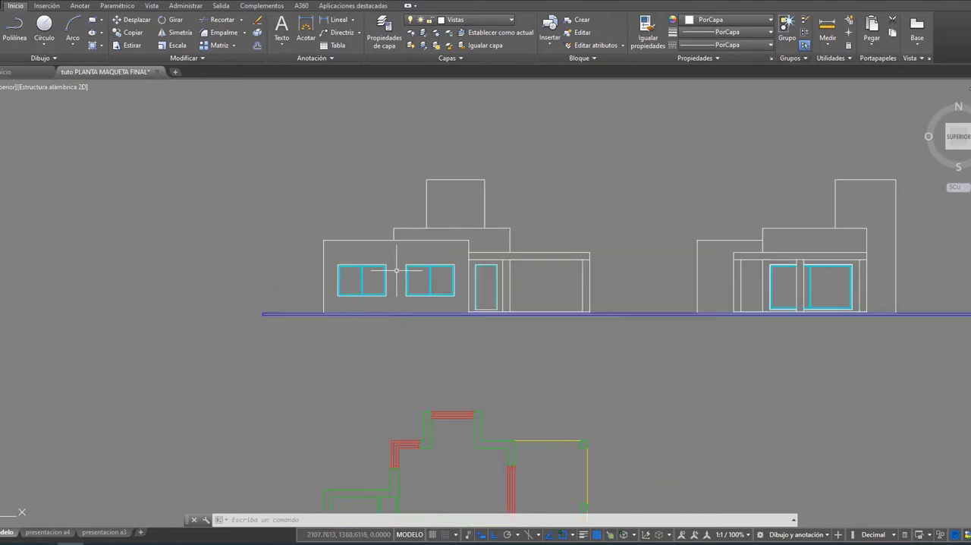
scroll(425, 334, "down", 2)
middle_click_drag(436, 341, 405, 208)
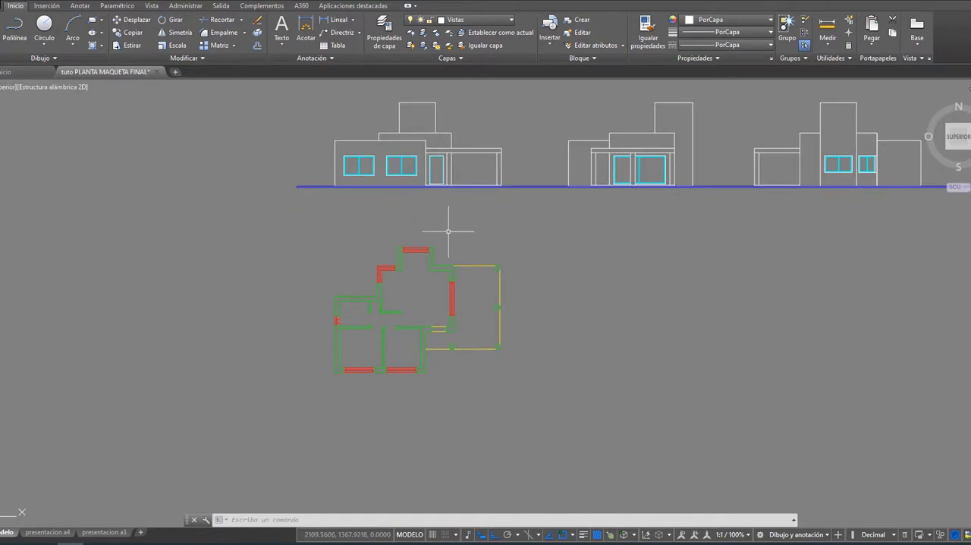
scroll(386, 341, "up", 2)
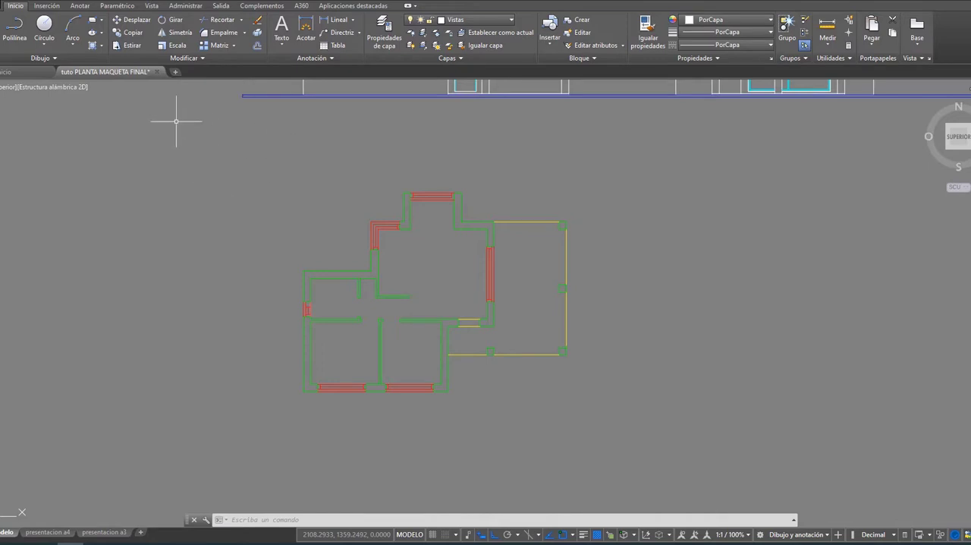
scroll(616, 303, "up", 2)
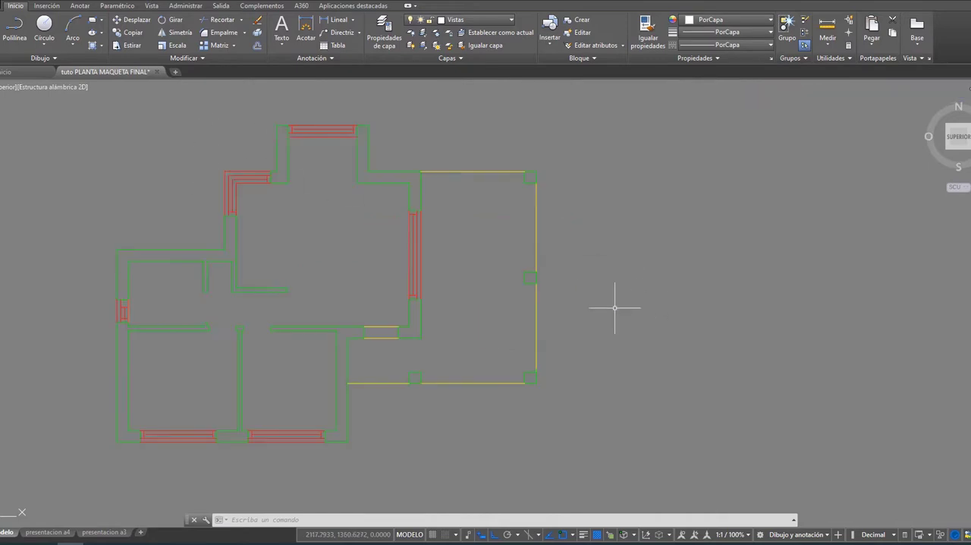
middle_click_drag(200, 172, 283, 182)
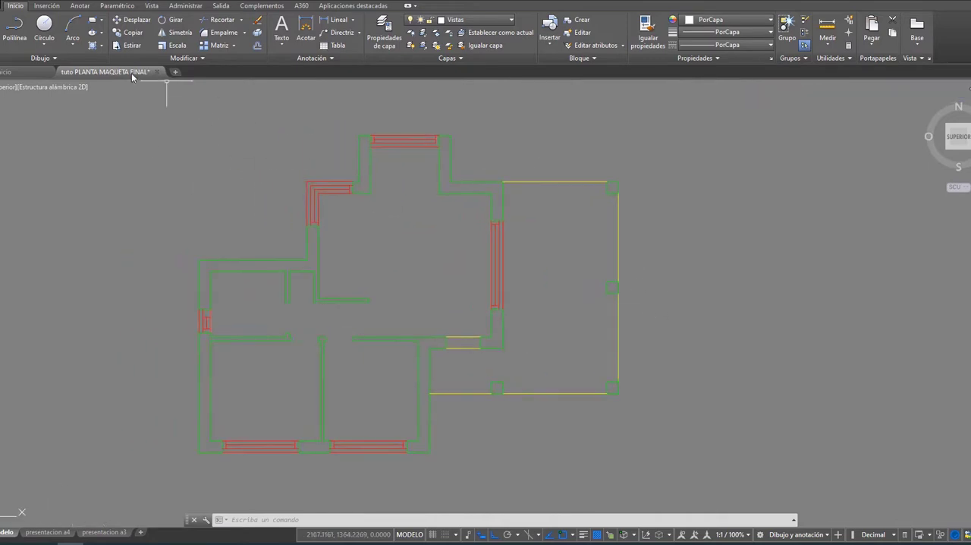
Step: Hatch the two plan wall sections above and below the large window facing the porch with the SOLID pattern
left_click(93, 46)
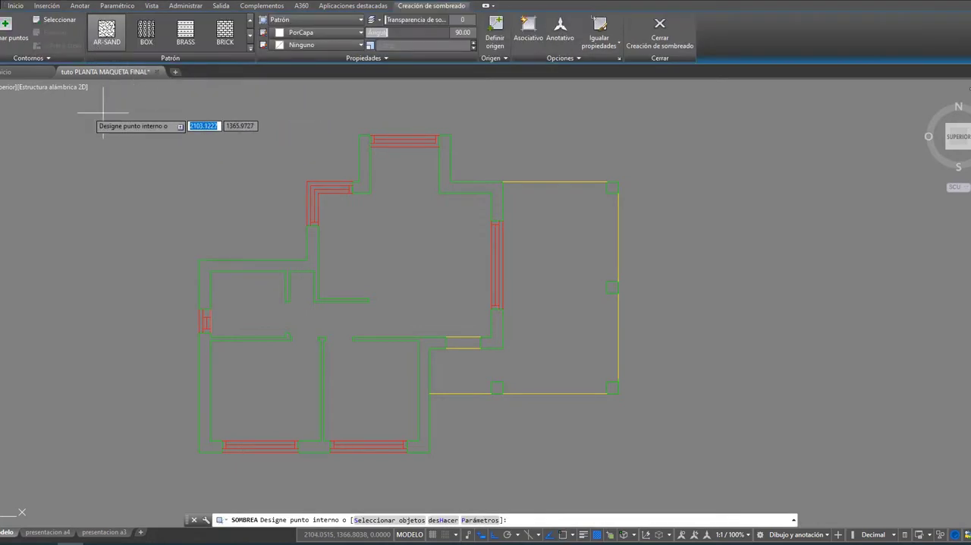
left_click(250, 35)
left_click(249, 21)
left_click(249, 21)
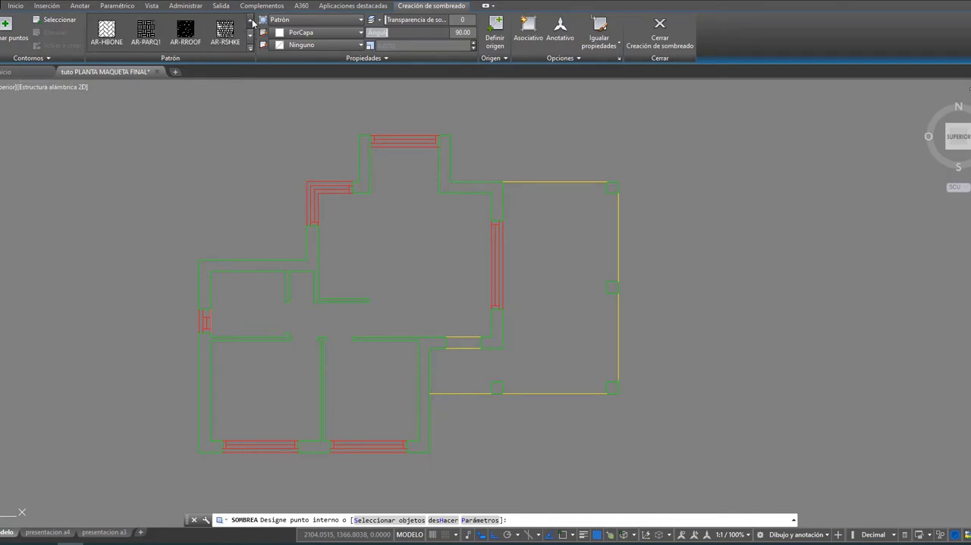
left_click(249, 21)
left_click(249, 21)
left_click(249, 21)
left_click(250, 22)
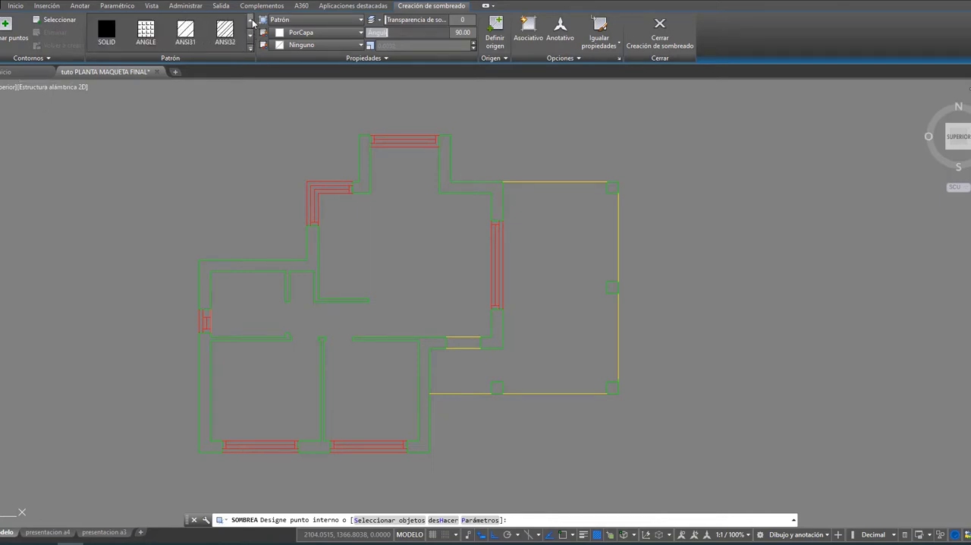
left_click(107, 30)
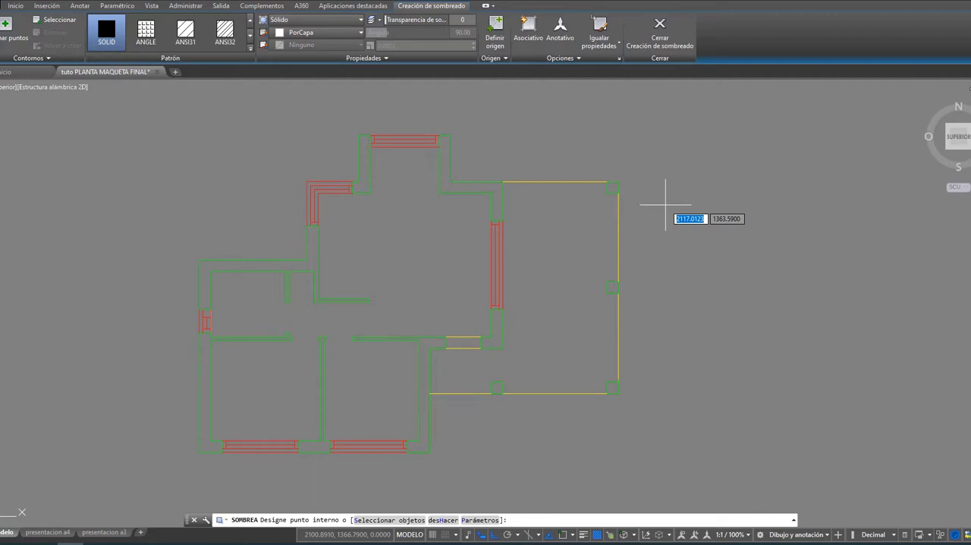
left_click(447, 165)
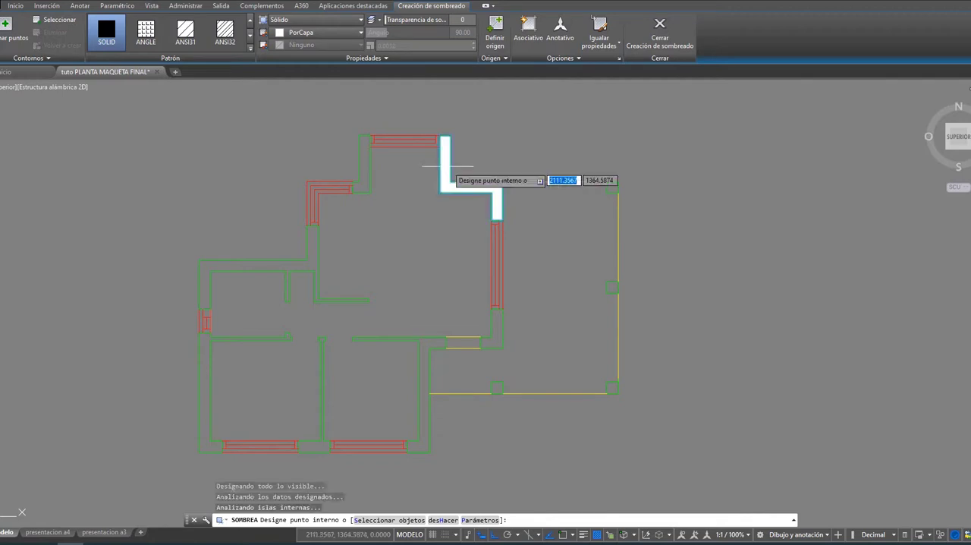
left_click(492, 334)
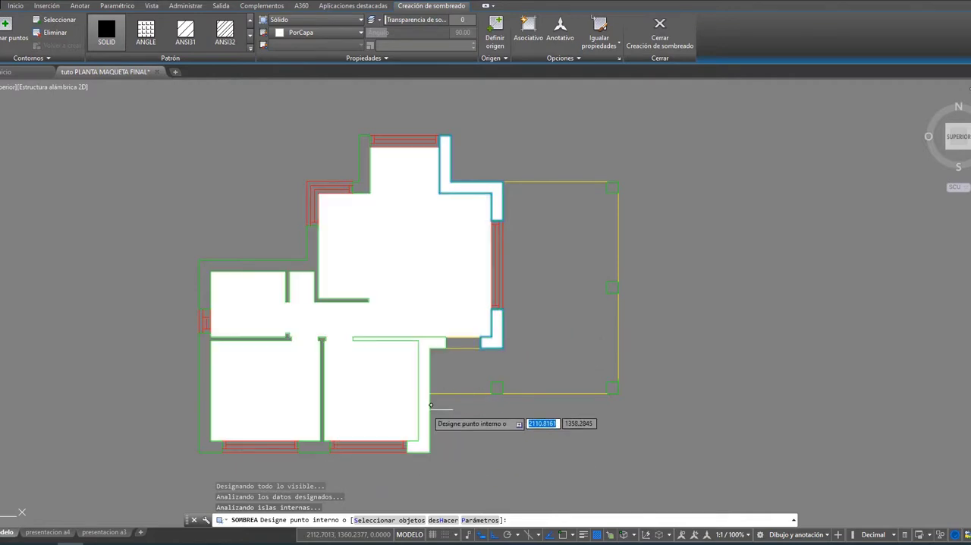
Step: Add the upper-left plan wall with its attached partitions and the wall piece beside the top window to the solid hatch
scroll(426, 337, "up", 5)
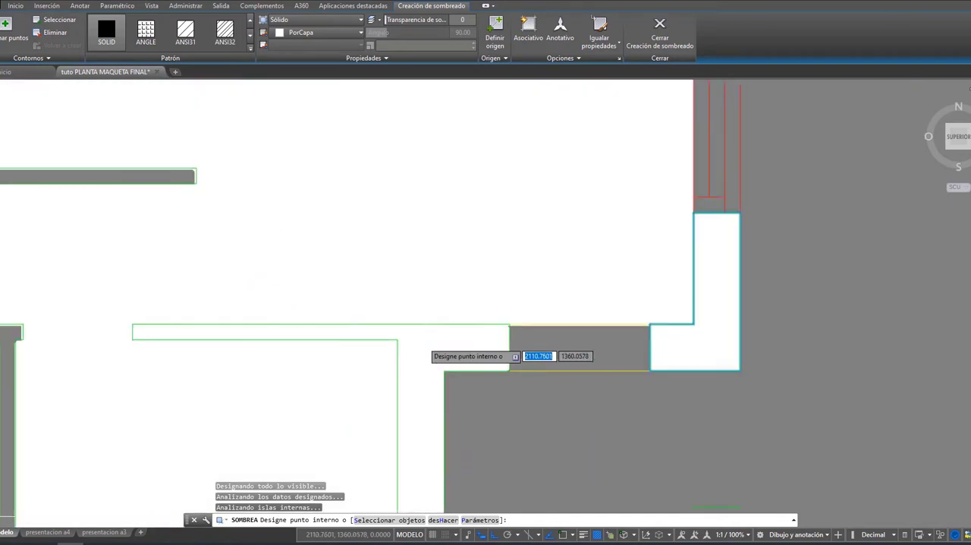
scroll(425, 336, "down", 4)
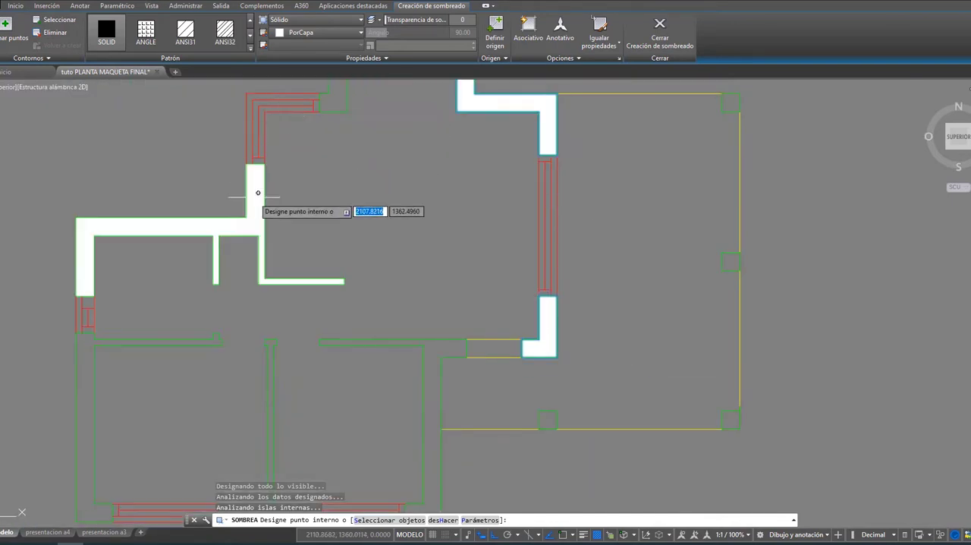
middle_click_drag(351, 116, 362, 215)
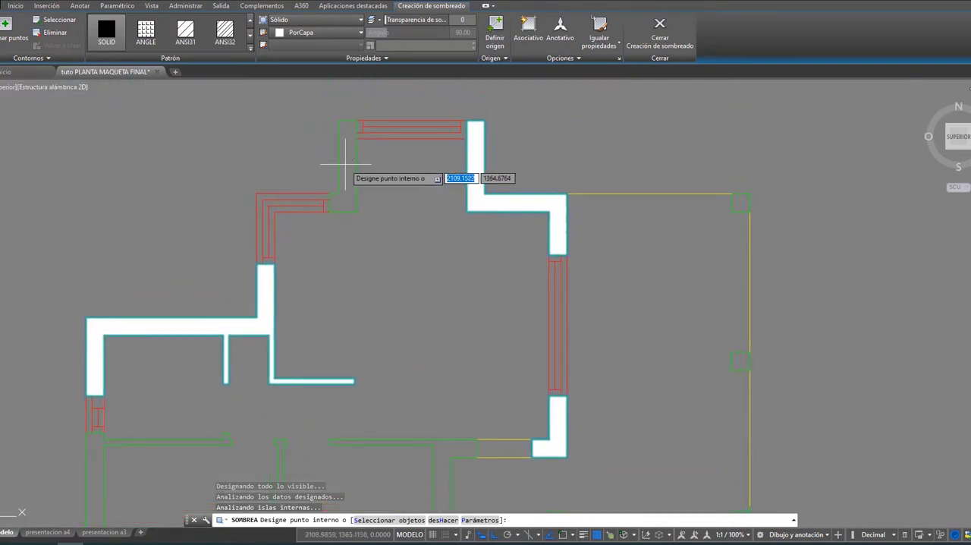
Step: Add the two lower rooms' outer walls, the partition between them and the walls along their upper side to the solid hatch
scroll(350, 163, "down", 6)
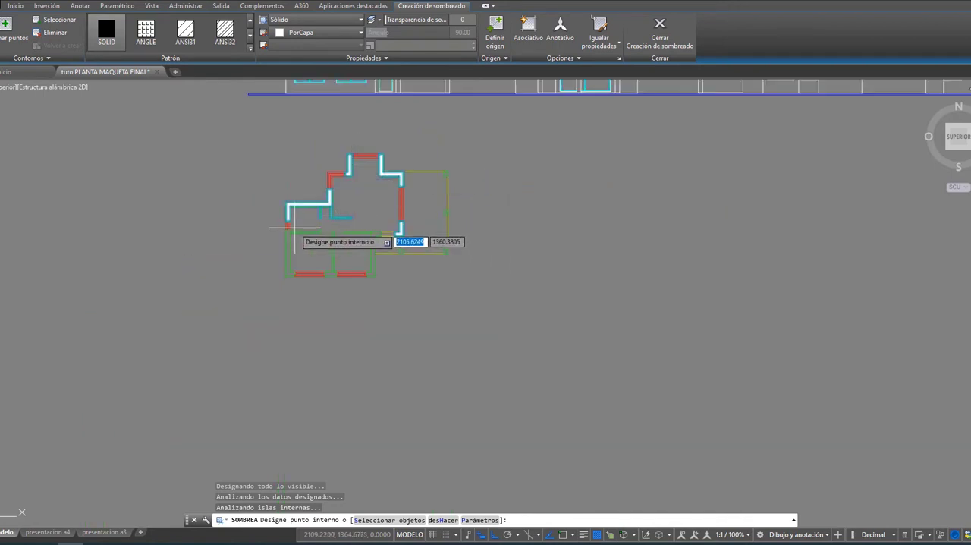
scroll(293, 257, "up", 6)
left_click(293, 257)
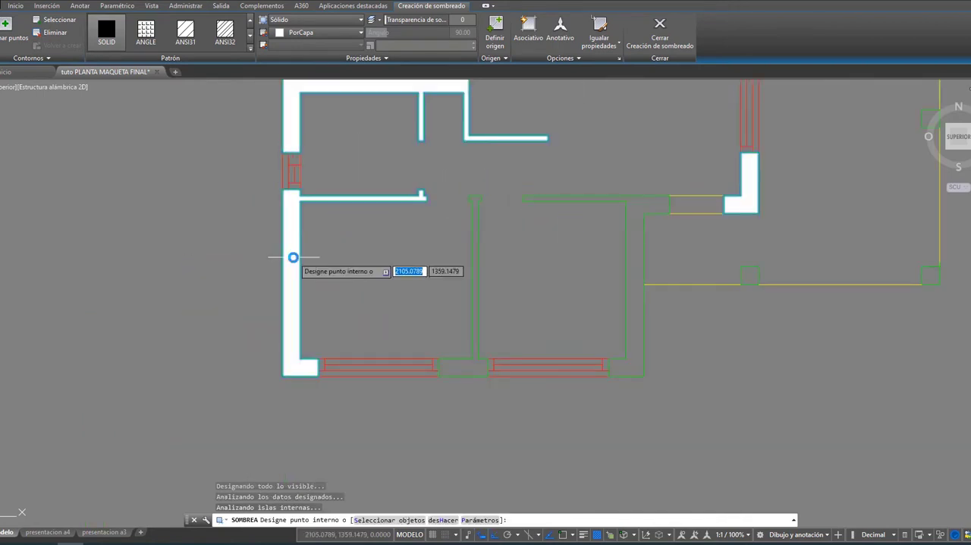
left_click(466, 366)
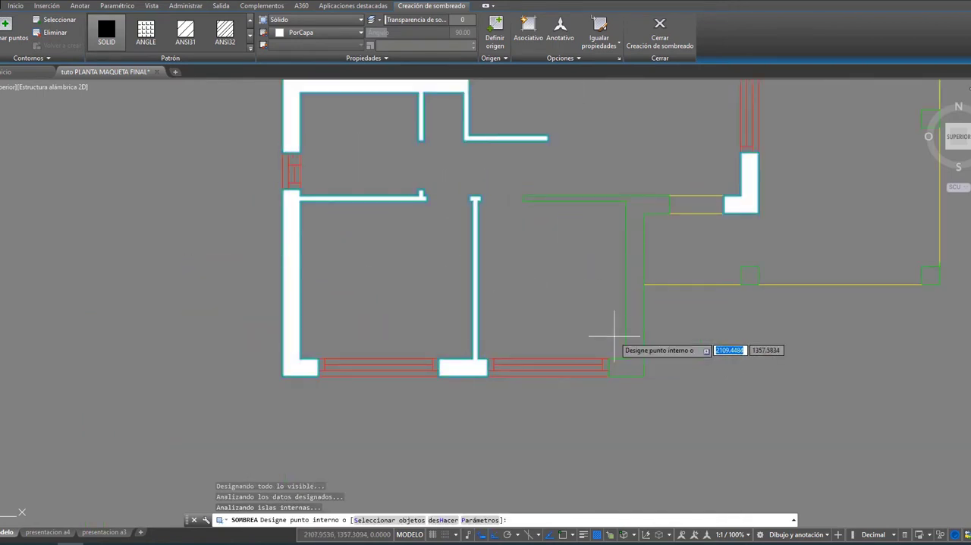
left_click(640, 205)
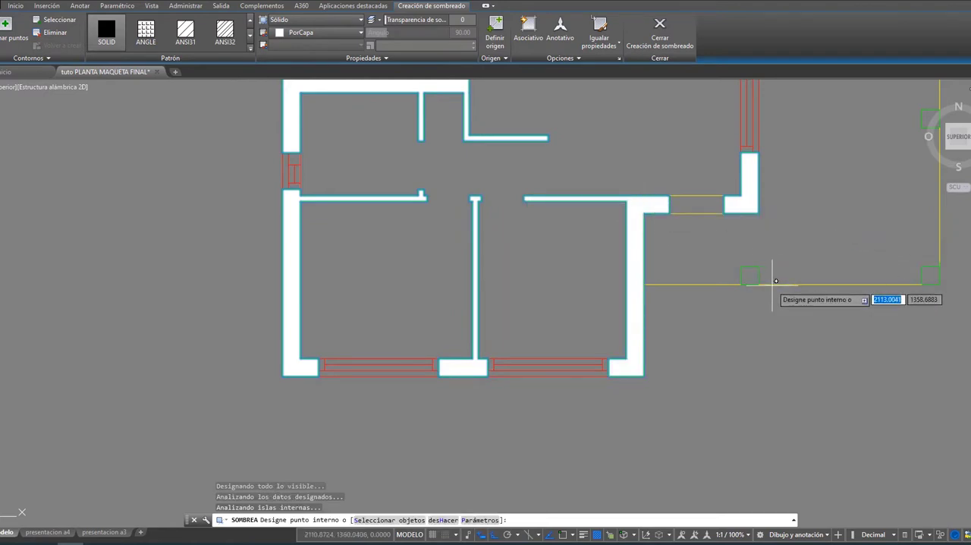
Step: Add the four square porch columns of the floor plan to the solid hatch
scroll(753, 281, "down", 2)
middle_click_drag(757, 282, 516, 282)
scroll(516, 281, "up", 2)
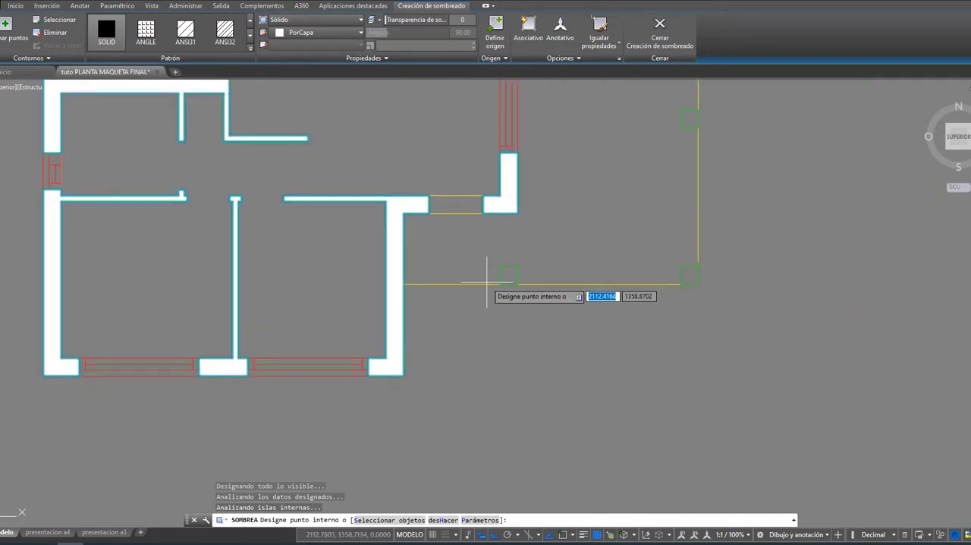
left_click(513, 271)
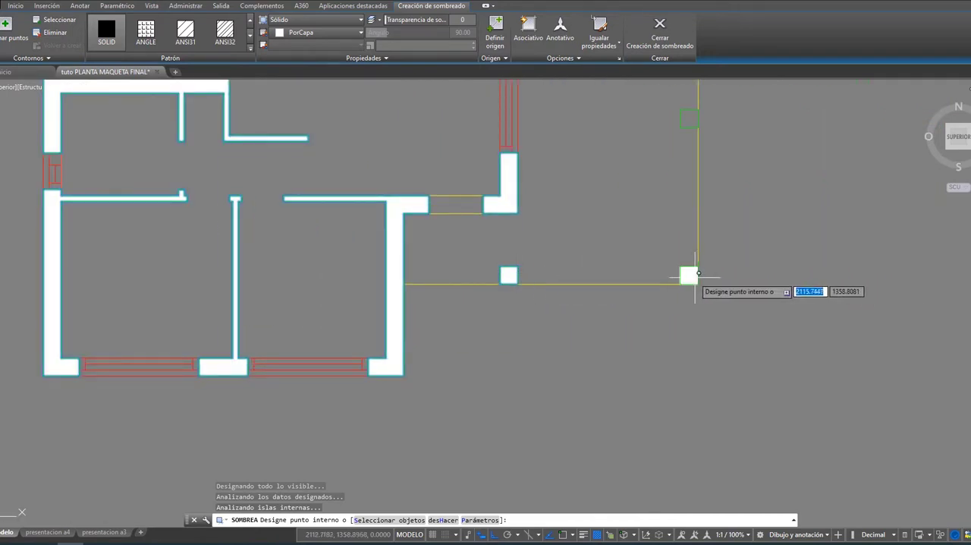
left_click(686, 274)
middle_click_drag(698, 191, 679, 332)
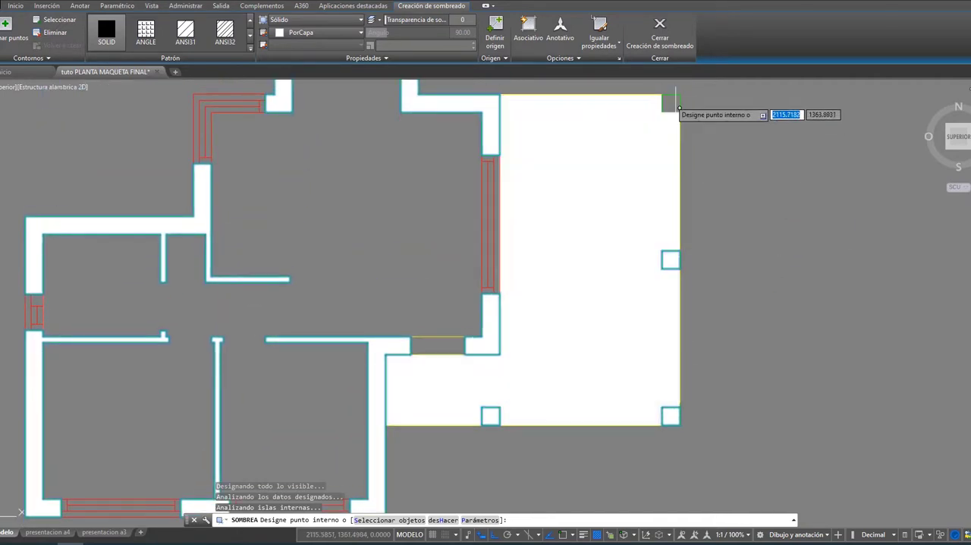
left_click(670, 101)
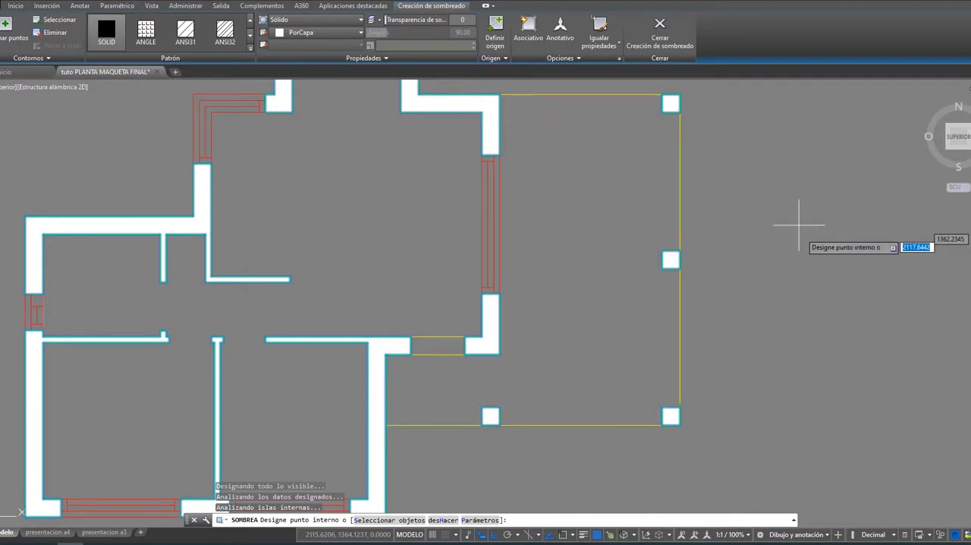
scroll(798, 265, "down", 4)
mouse_move(798, 265)
middle_mouse_down()
mouse_move(765, 287)
mouse_move(736, 286)
middle_mouse_up()
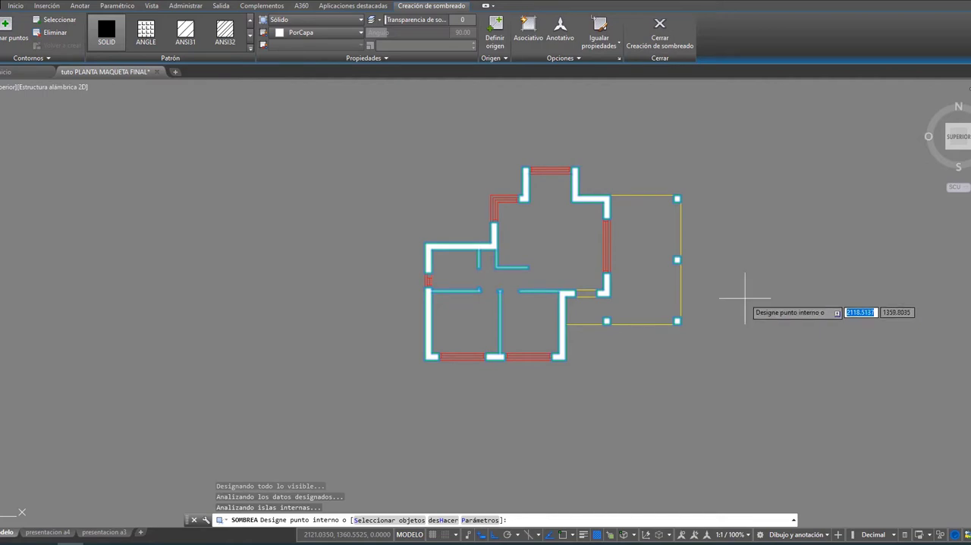
scroll(743, 288, "down", 3)
left_click(723, 226)
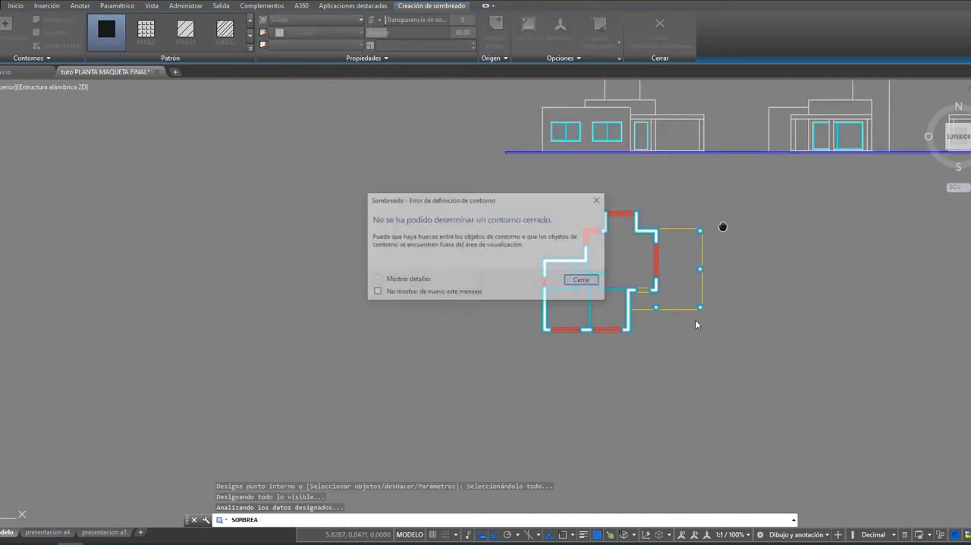
left_click(596, 200)
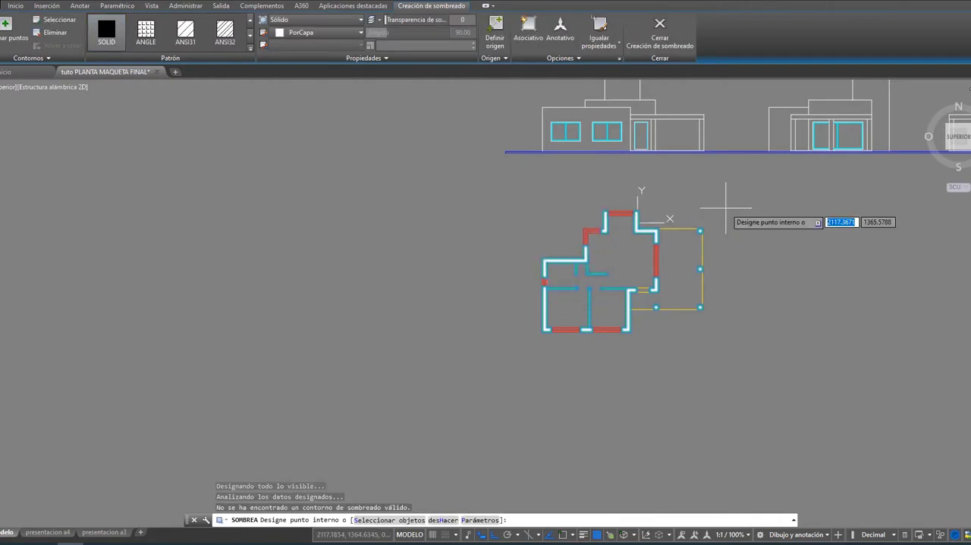
Step: Examine the front elevation above the plan, with its two windows, door and porch
middle_click_drag(726, 206, 666, 336)
scroll(525, 282, "up", 2)
scroll(596, 285, "up", 2)
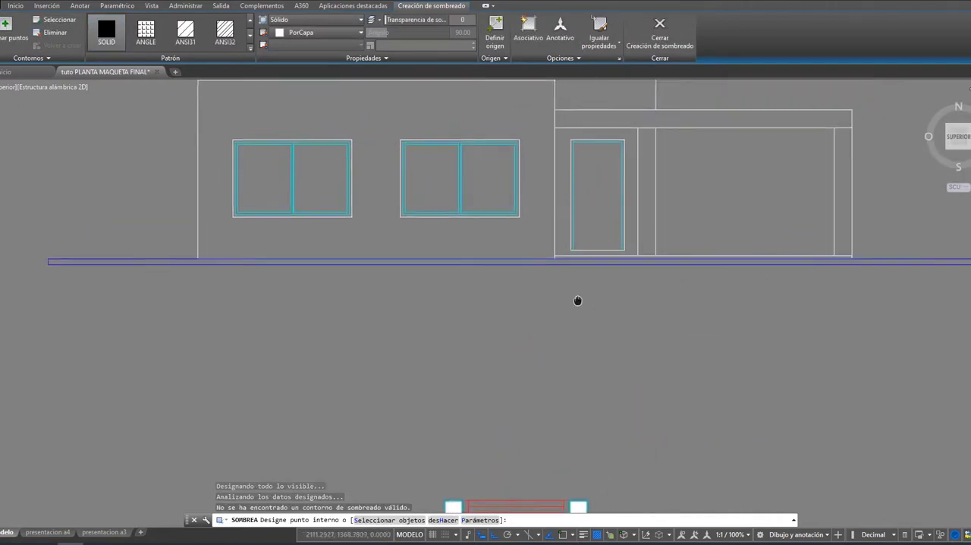
mouse_move(579, 298)
middle_mouse_down()
mouse_move(508, 342)
mouse_move(537, 399)
mouse_move(538, 440)
mouse_move(503, 438)
mouse_move(494, 420)
middle_mouse_up()
scroll(570, 447, "down", 2)
scroll(494, 421, "up", 2)
scroll(654, 403, "down", 2)
middle_click_drag(654, 403, 627, 390)
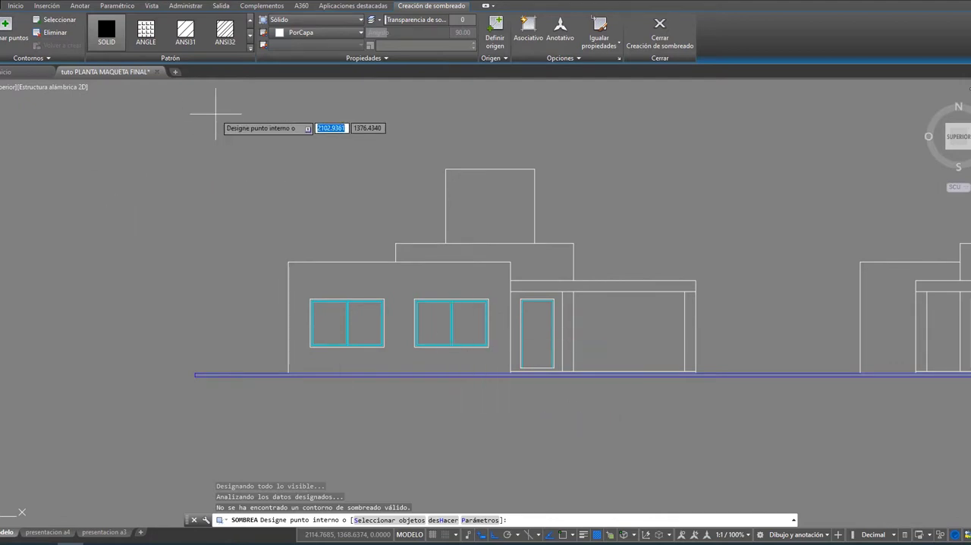
Step: Start a lintel outline at the upper-left corner of the front elevation's left window, with lines 0.15 to the left and 0.15 up
left_click(17, 7)
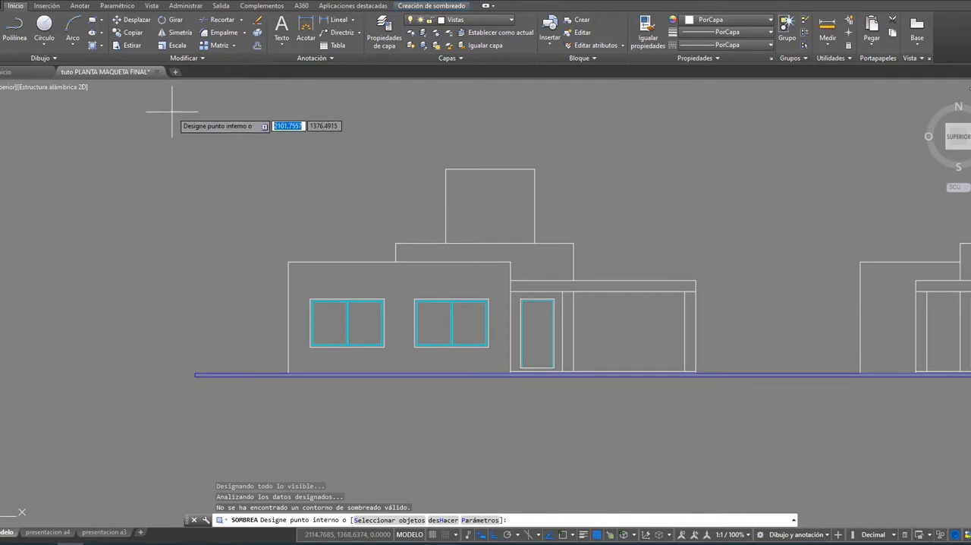
left_click(21, 47)
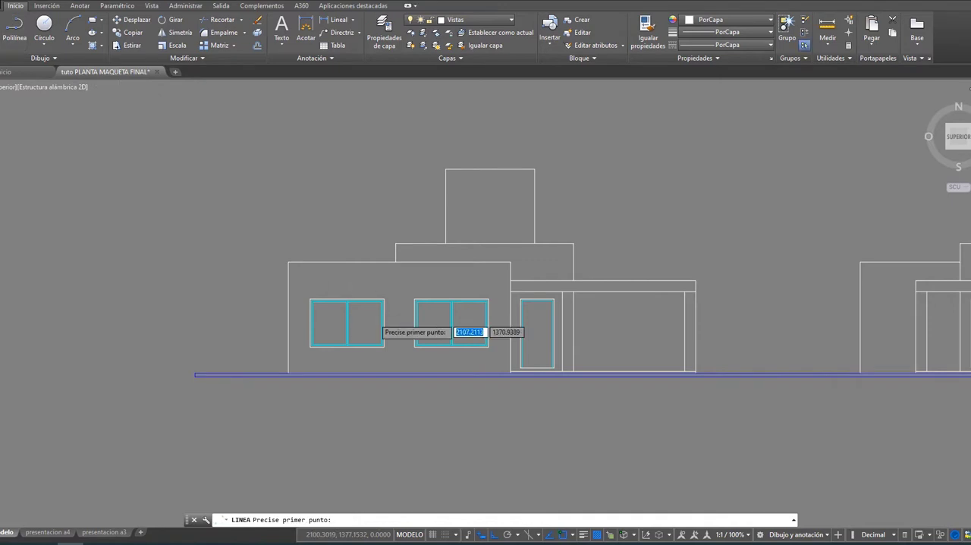
scroll(333, 303, "up", 5)
scroll(269, 292, "up", 2)
left_click(271, 278)
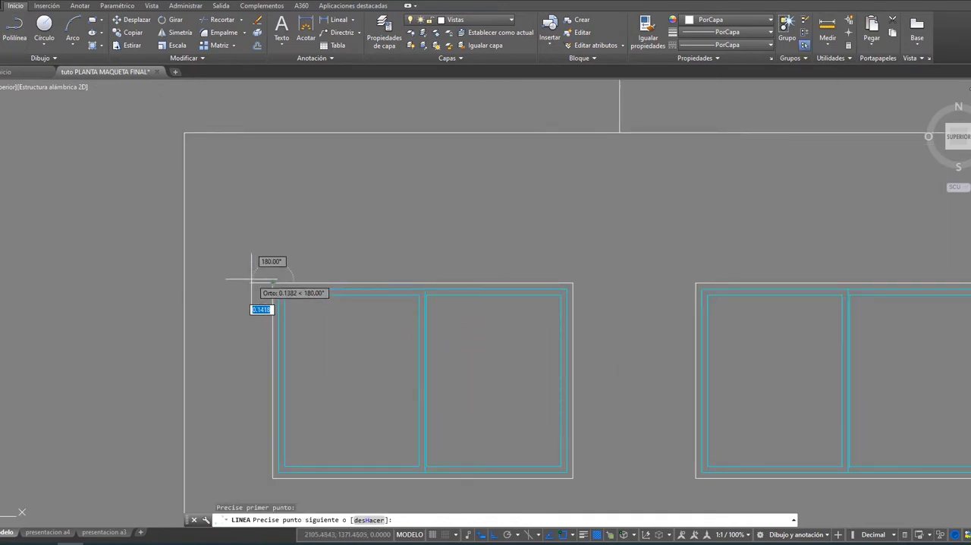
type(".15")
key("Return")
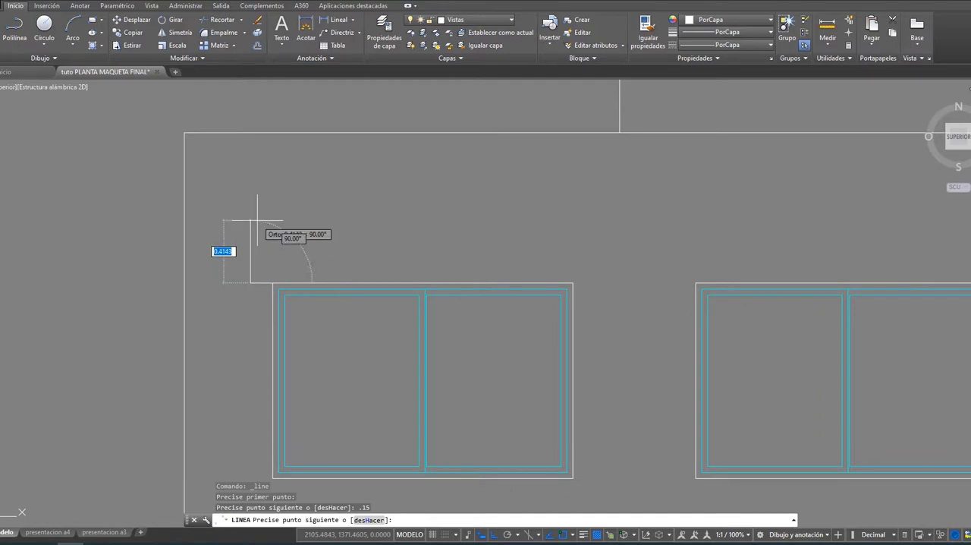
type(".15")
key("Return")
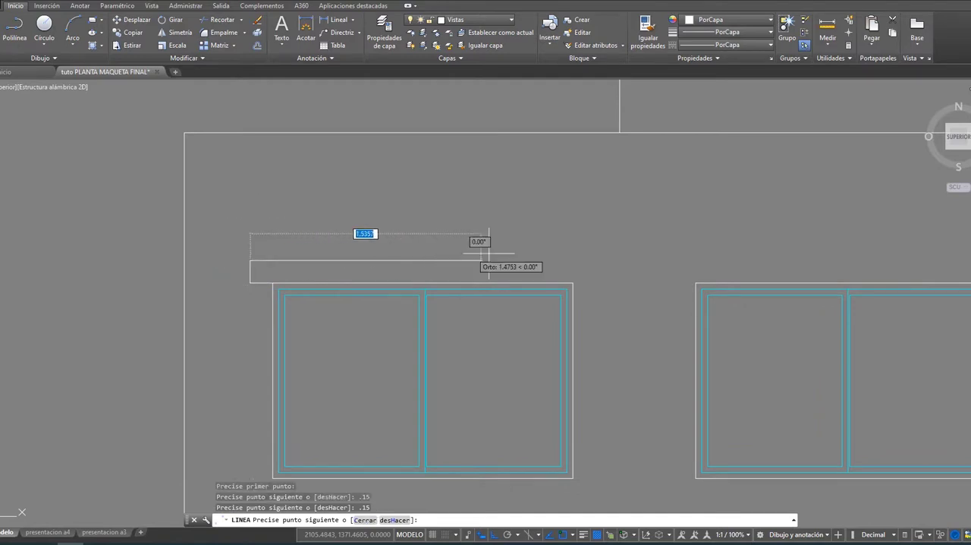
Step: Complete the lintel outline across the window, extending 0.15 past its right edge, 0.15 down and back to the window's upper-right corner
left_click(573, 260)
type(".15")
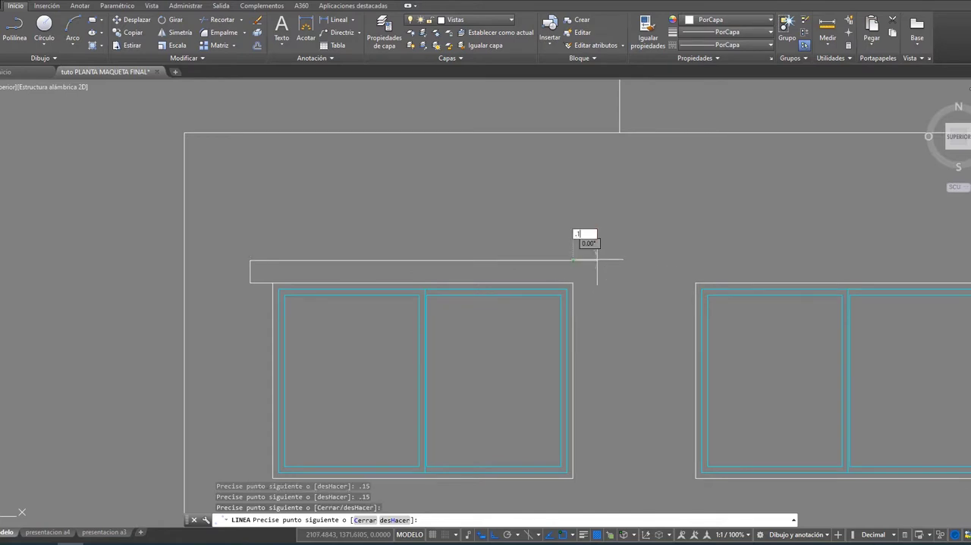
key("Return")
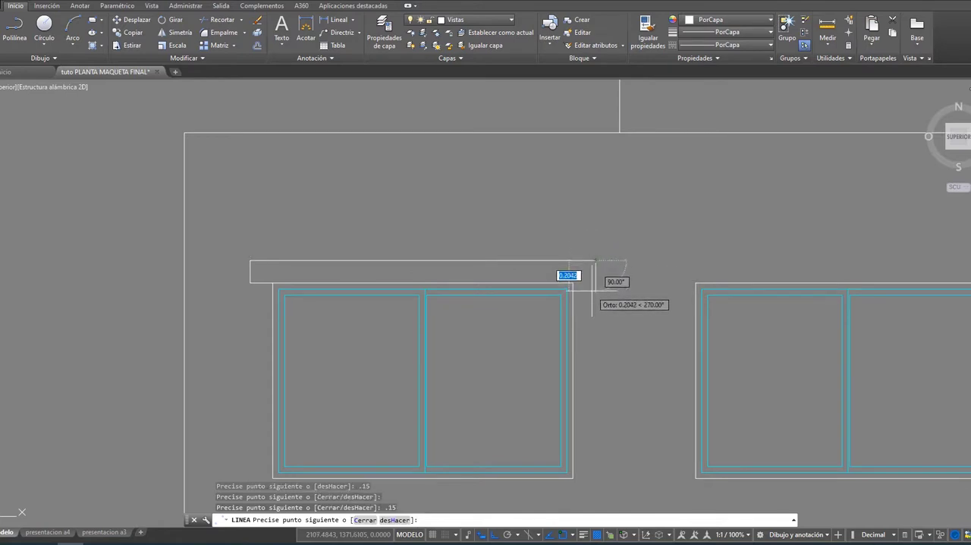
type(".15")
key("Return")
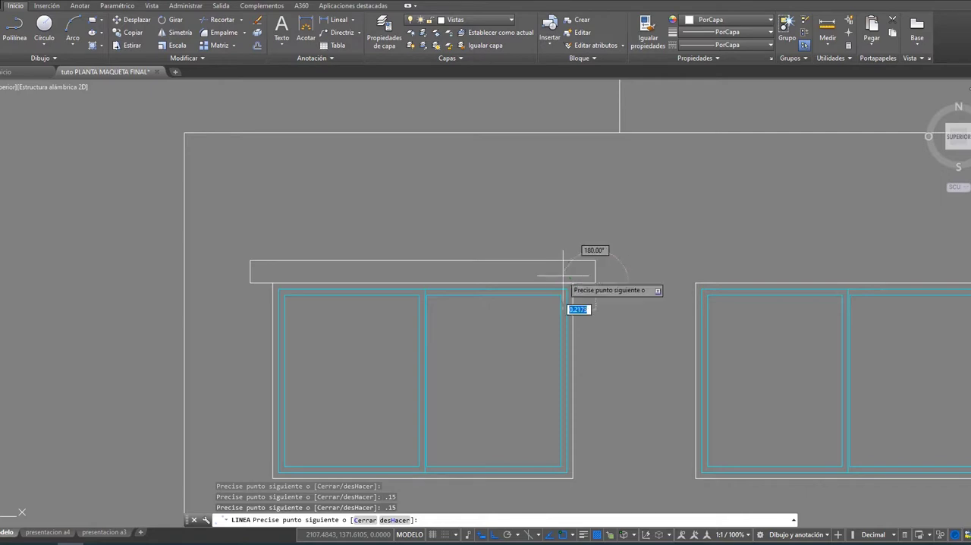
right_click(573, 283)
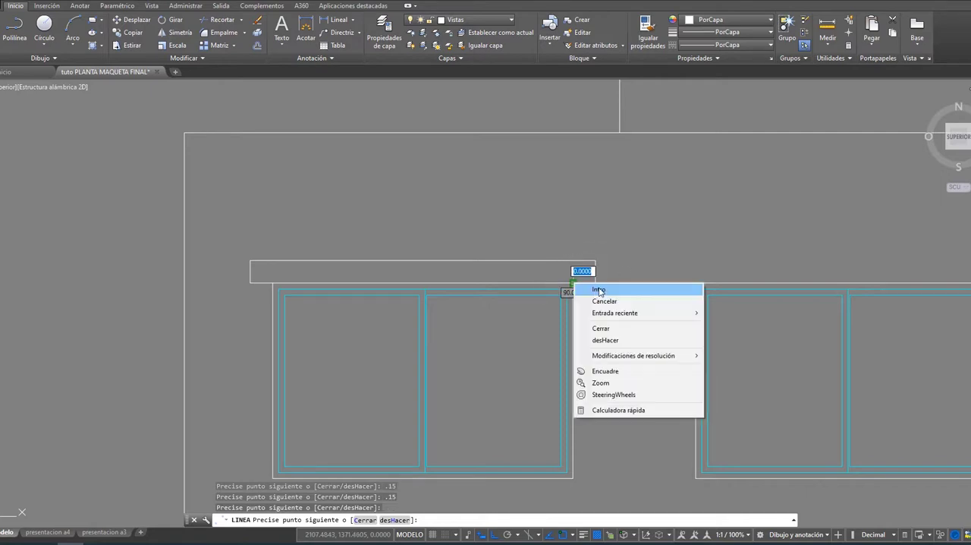
left_click(593, 289)
Step: Copy the lintel from the left window's upper-left corner to the matching corner of the second front window
scroll(620, 234, "down", 4)
middle_click_drag(620, 235, 450, 228)
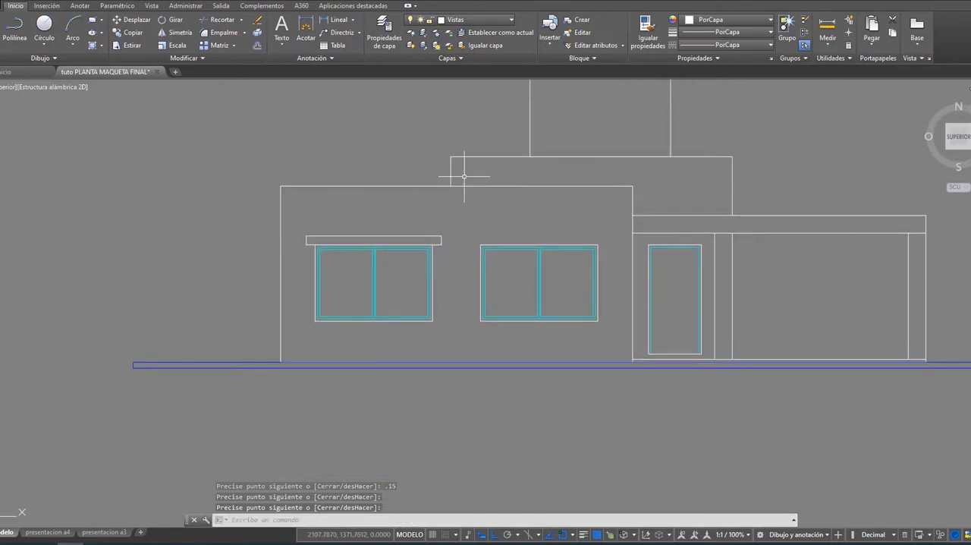
scroll(255, 88, "up", 2)
left_click(133, 32)
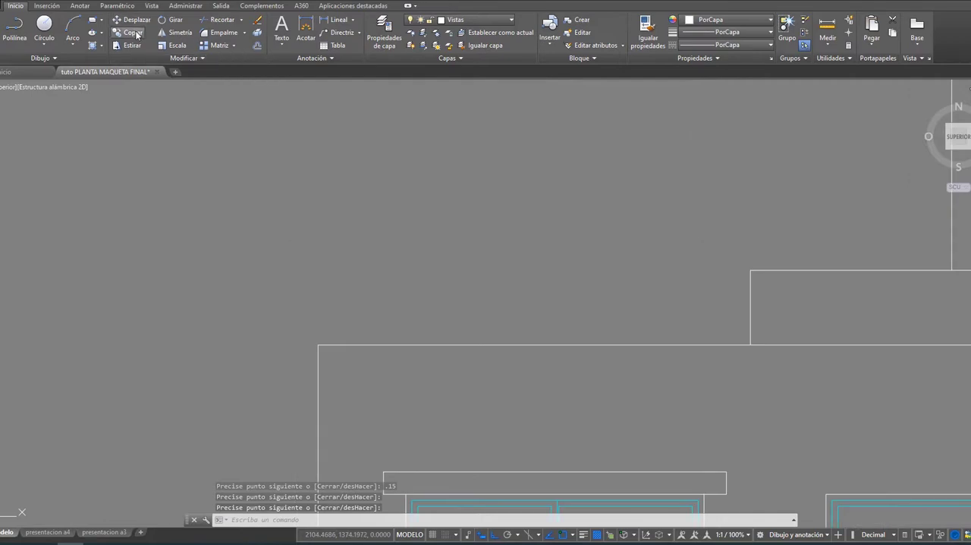
scroll(459, 409, "down", 2)
middle_click_drag(459, 410, 417, 281)
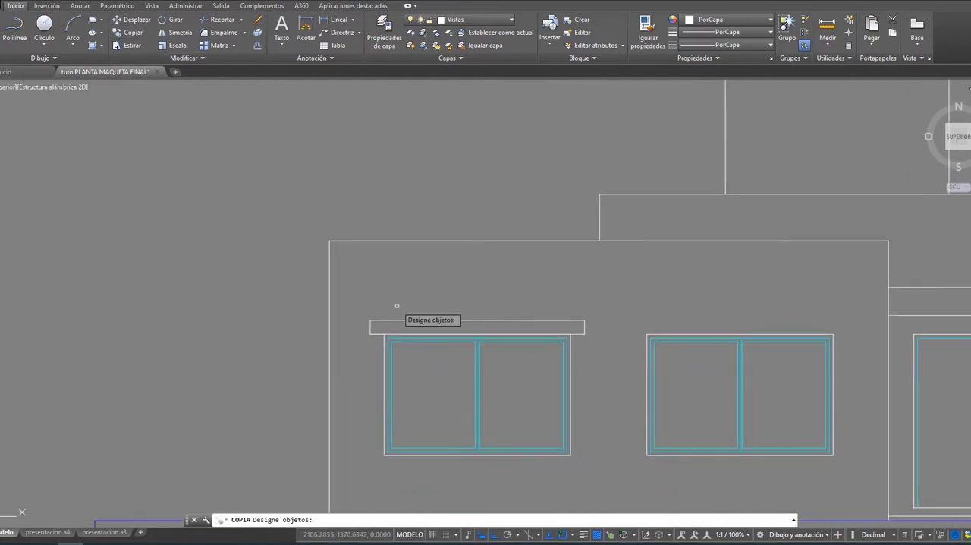
scroll(398, 305, "up", 2)
left_click(353, 371)
left_click(336, 277)
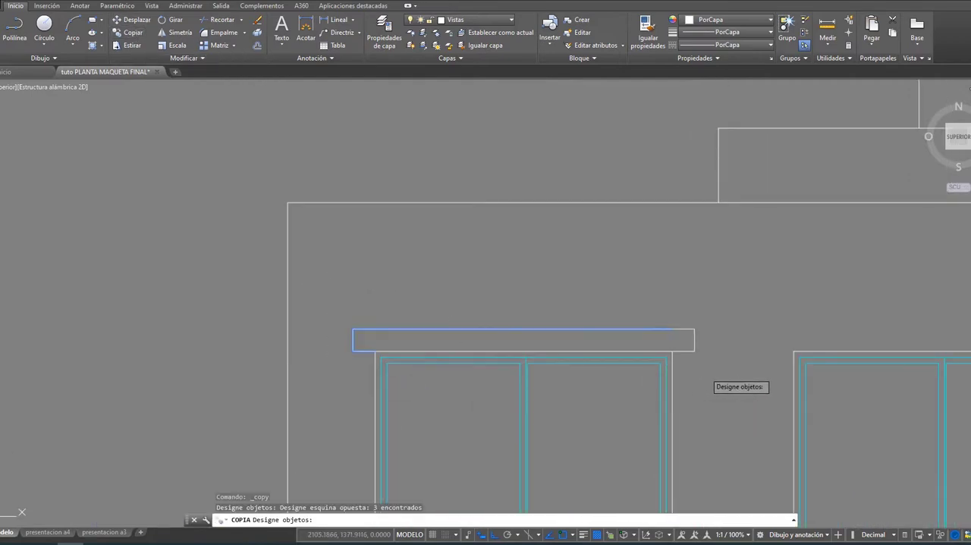
left_click(705, 372)
left_click(688, 304)
key("Return")
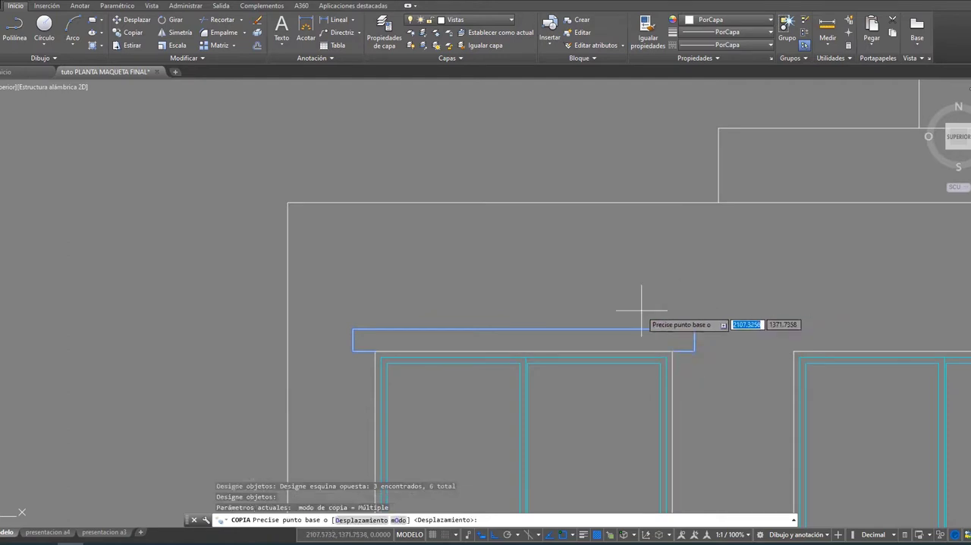
left_click(375, 350)
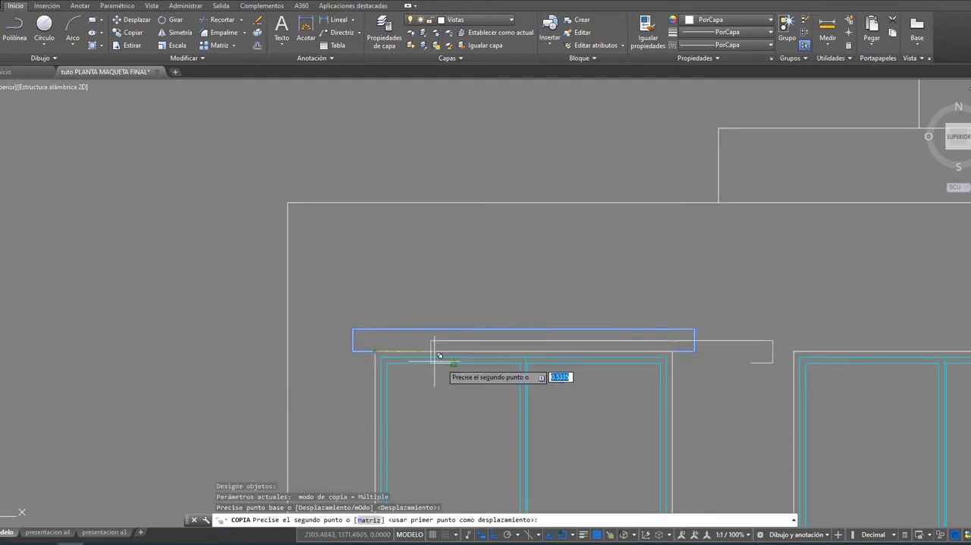
left_click(795, 351)
scroll(743, 345, "down", 4)
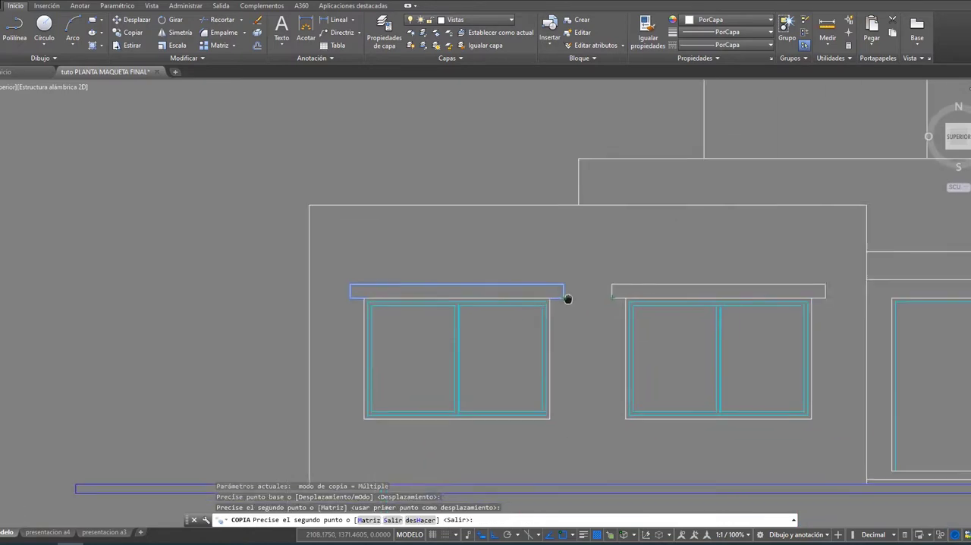
key("Escape")
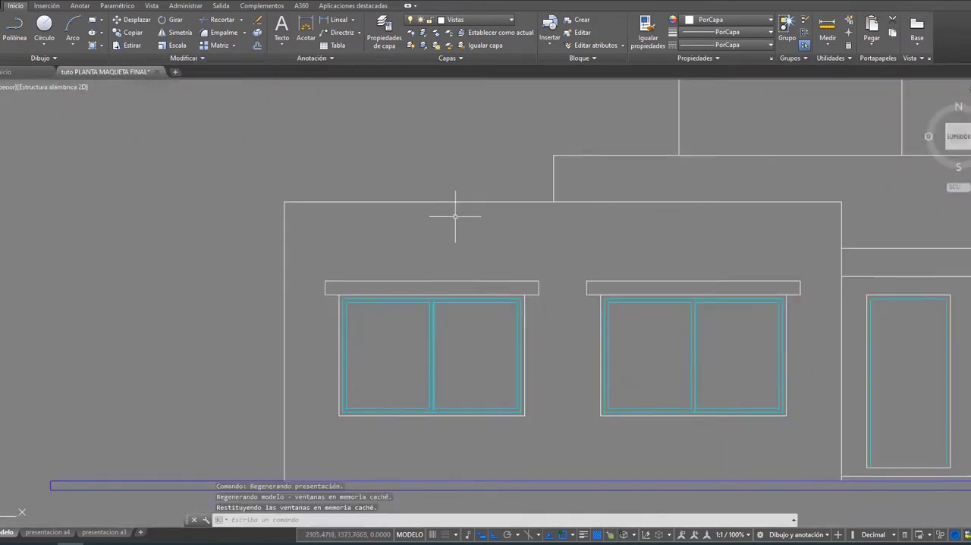
Step: Mirror both window lintels about a horizontal line through the windows' mid-height, keeping the originals, to form matching sills below
middle_click_drag(455, 216, 374, 174)
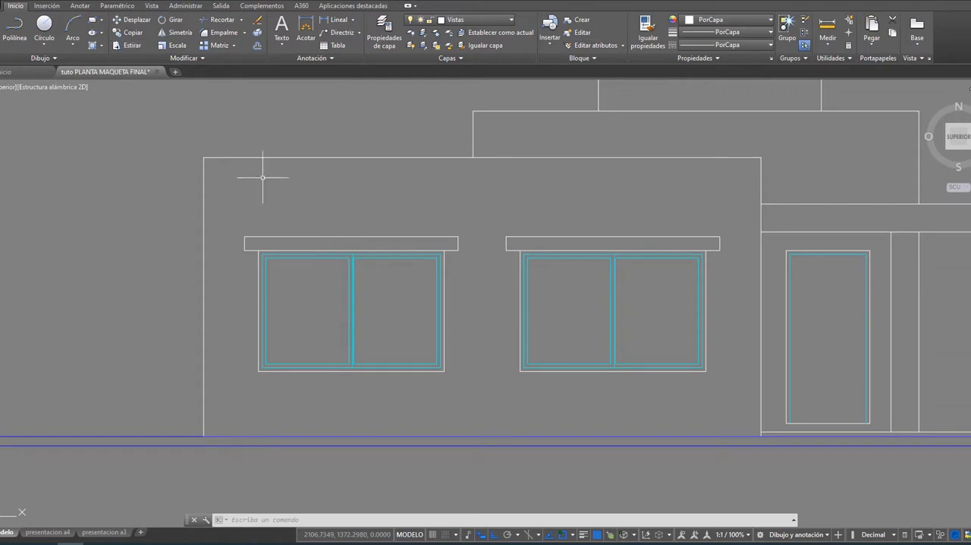
left_click(184, 33)
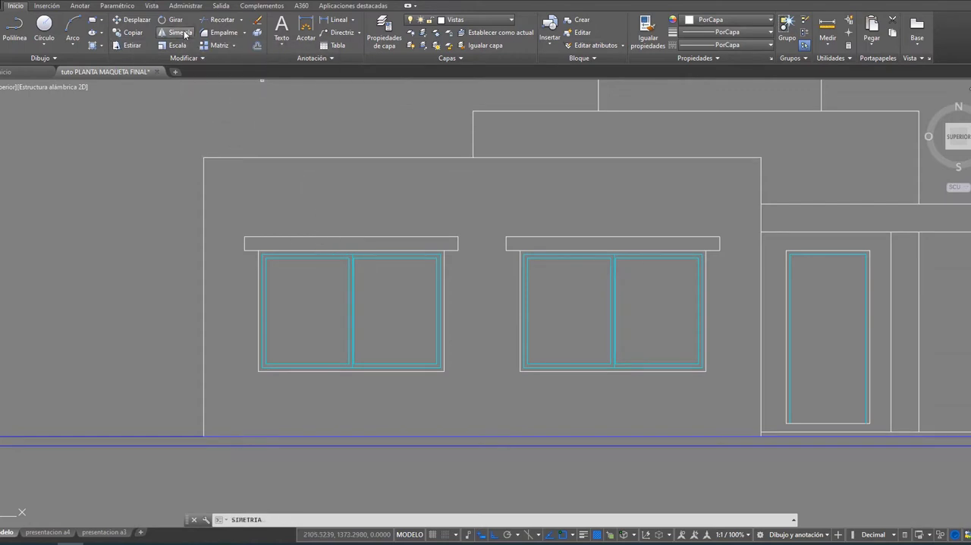
left_click(256, 273)
left_click(238, 220)
left_click(476, 262)
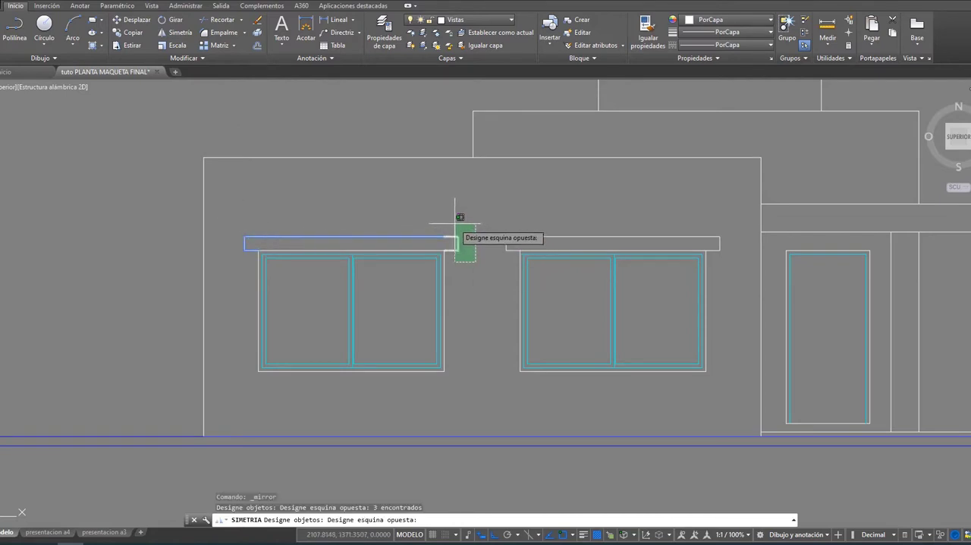
left_click(458, 217)
left_click(512, 255)
left_click(494, 213)
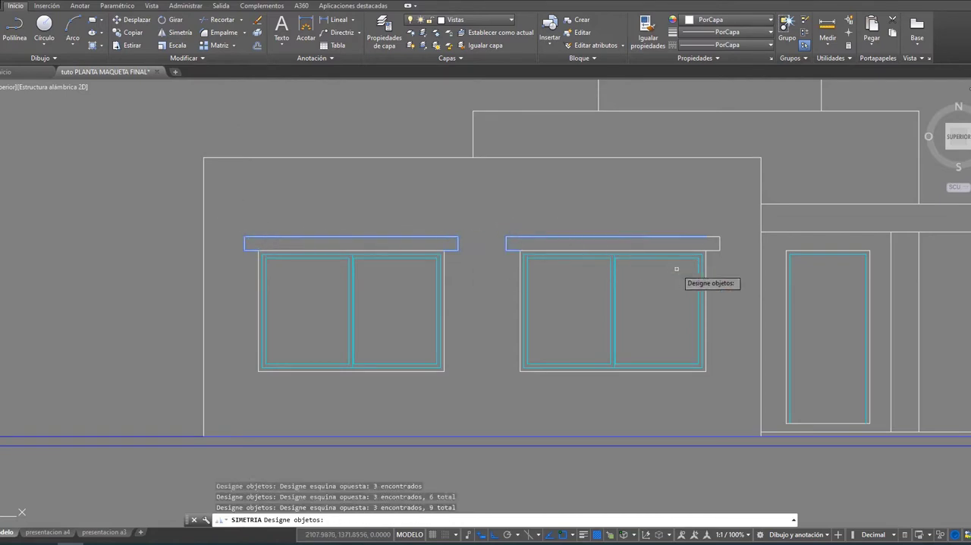
left_click(728, 256)
left_click(719, 214)
key("Return")
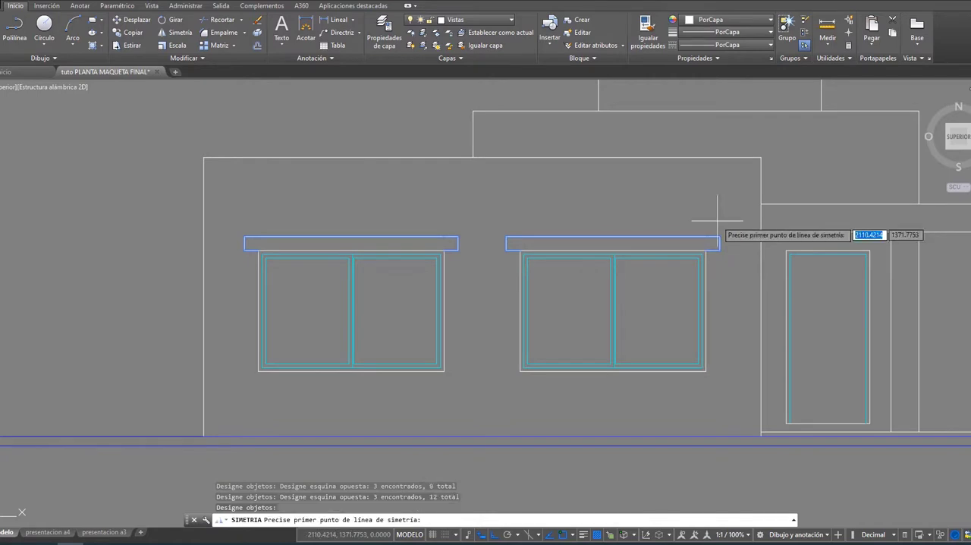
left_click(706, 310)
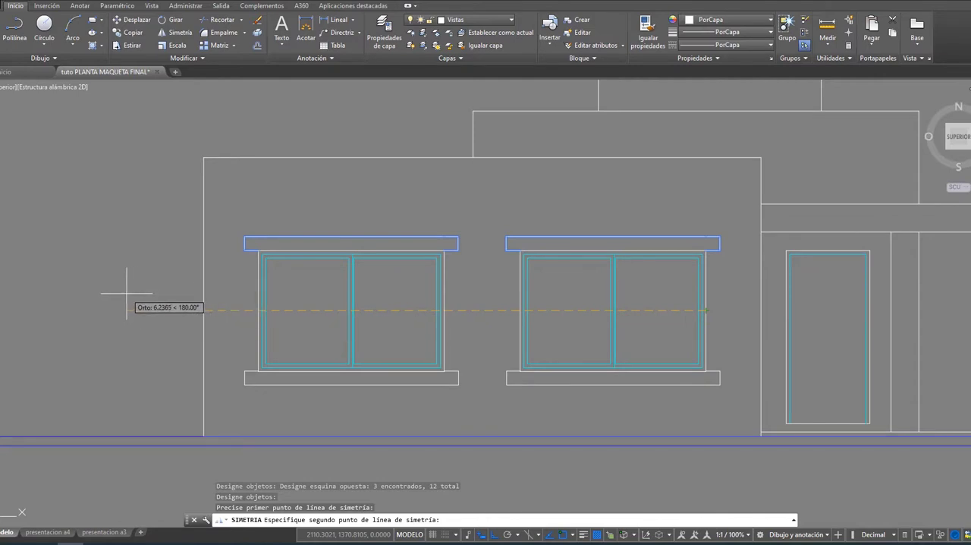
left_click(127, 293)
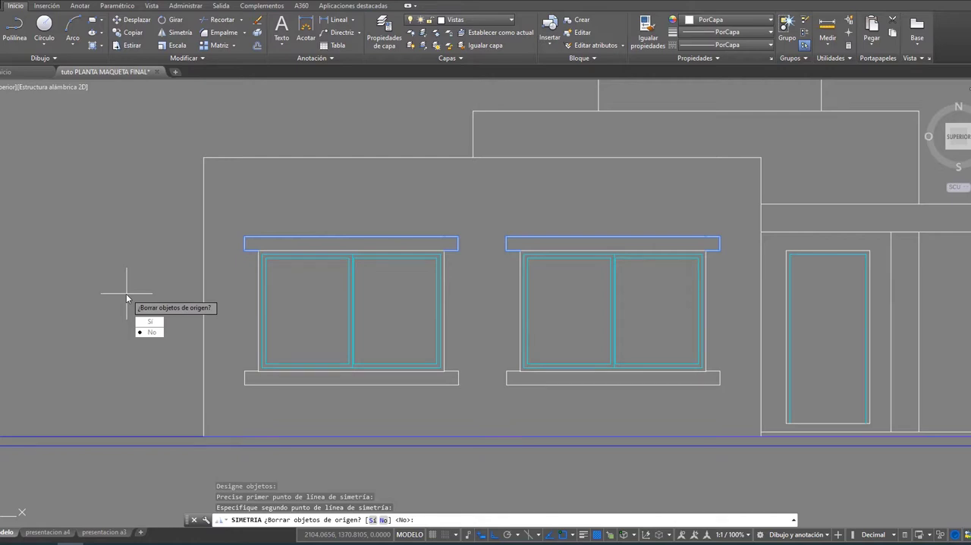
left_click(152, 334)
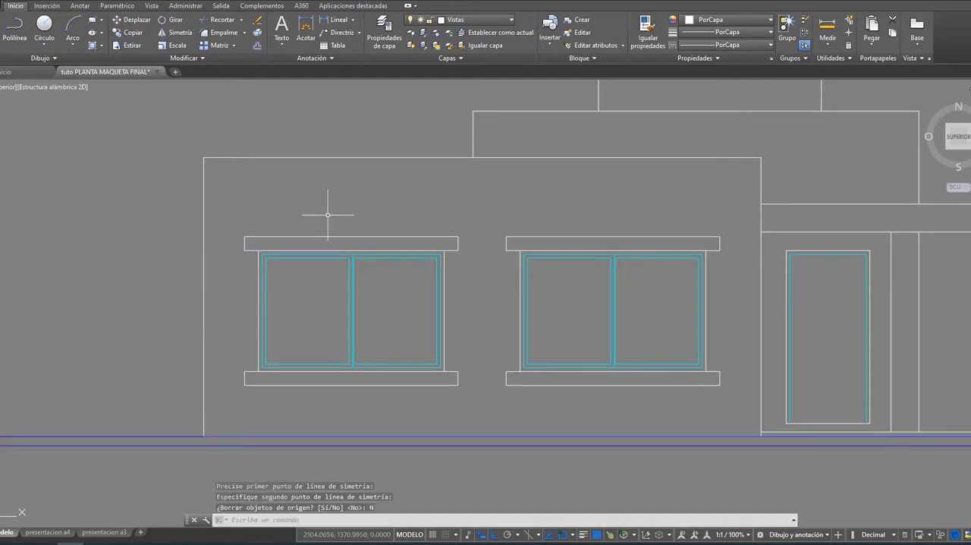
scroll(374, 238, "down", 2)
middle_click_drag(485, 241, 323, 245)
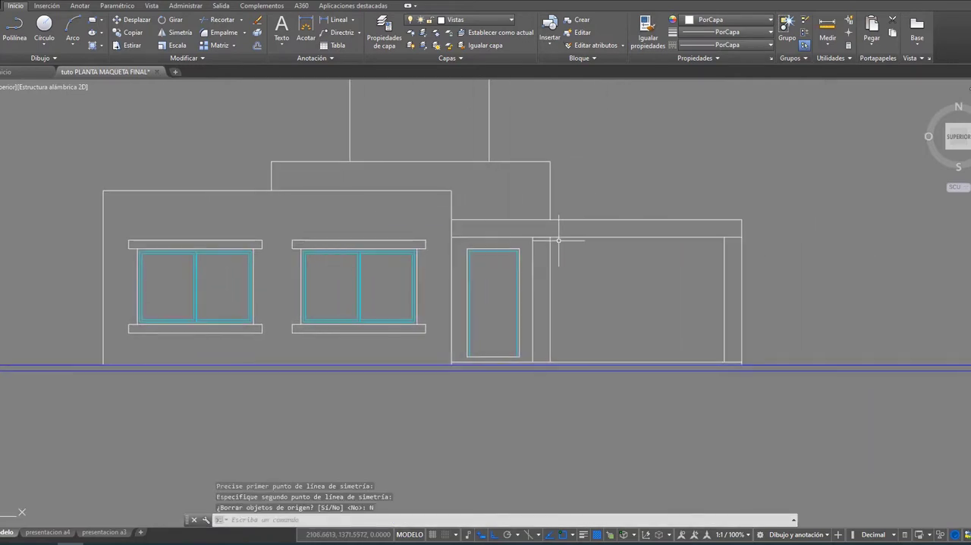
Step: Try to start a lintel outline at the front door's upper-left corner, with lines 0.15 to the left and 0.5 up
scroll(559, 238, "up", 4)
middle_click_drag(461, 257, 580, 255)
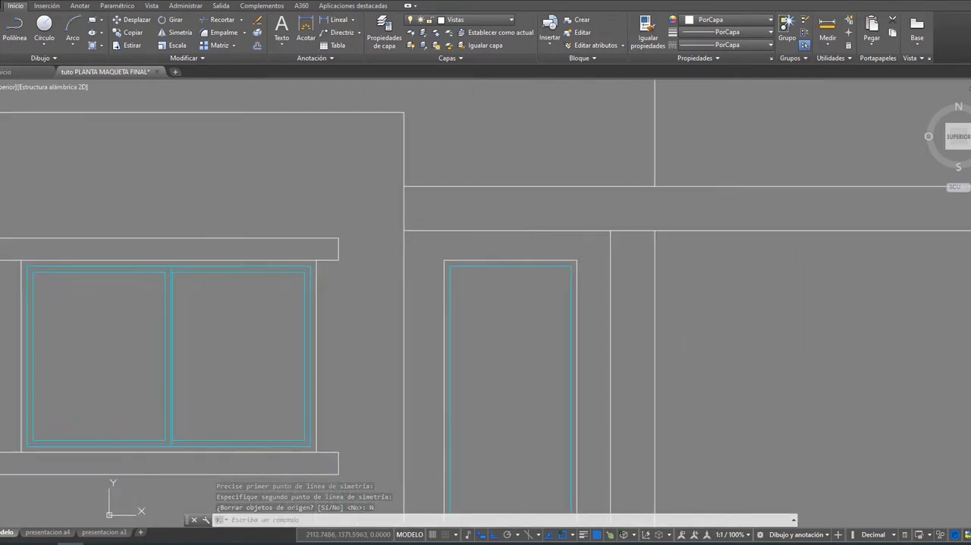
left_click(0, 31)
left_click(443, 259)
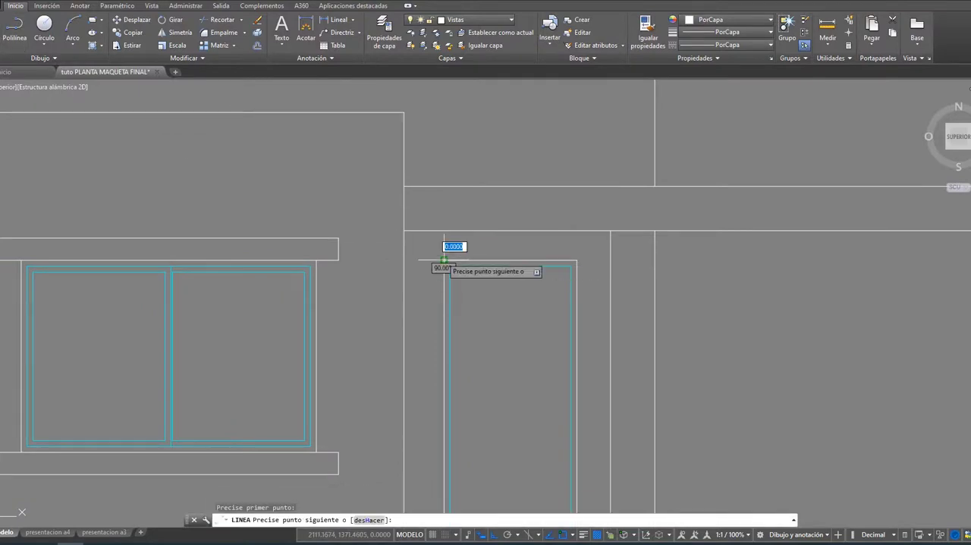
type(".")
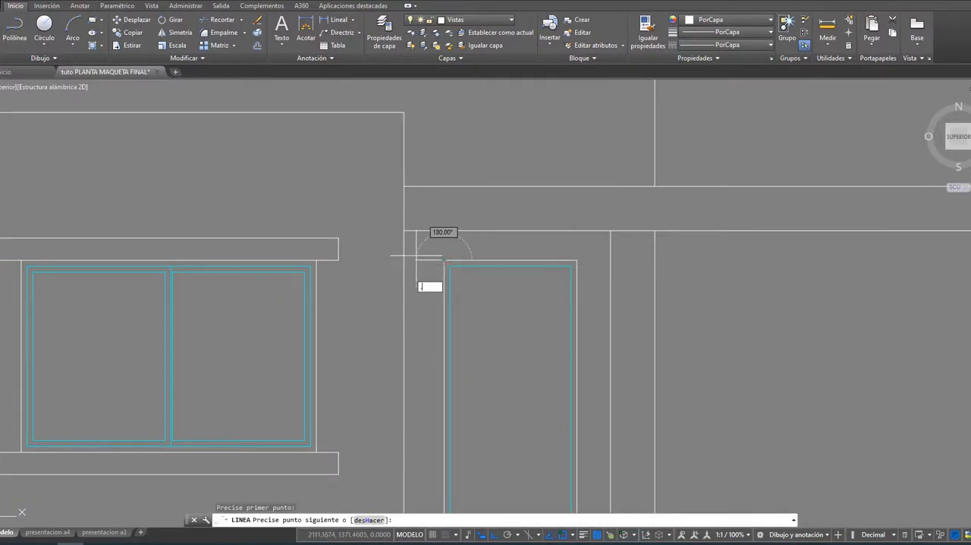
type("15")
key("Return")
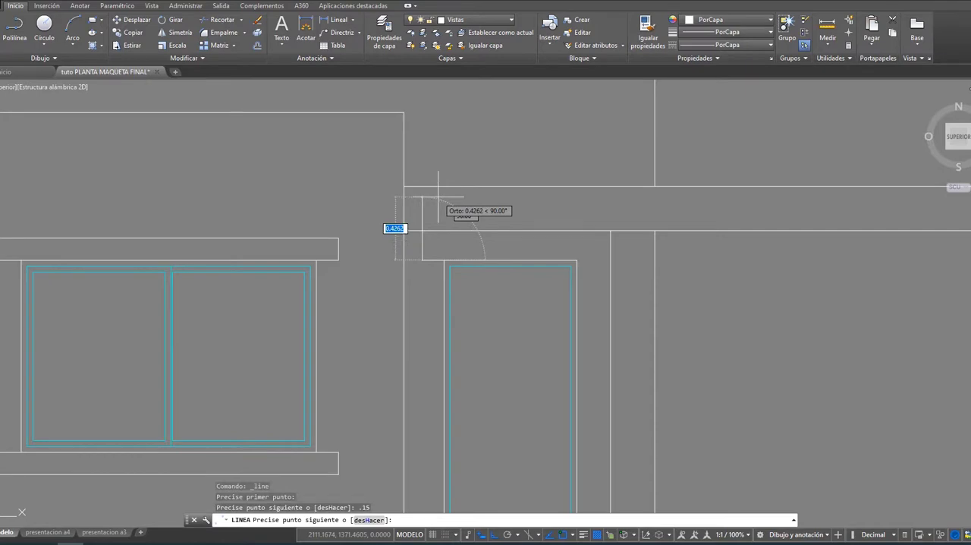
type(".5")
key("Return")
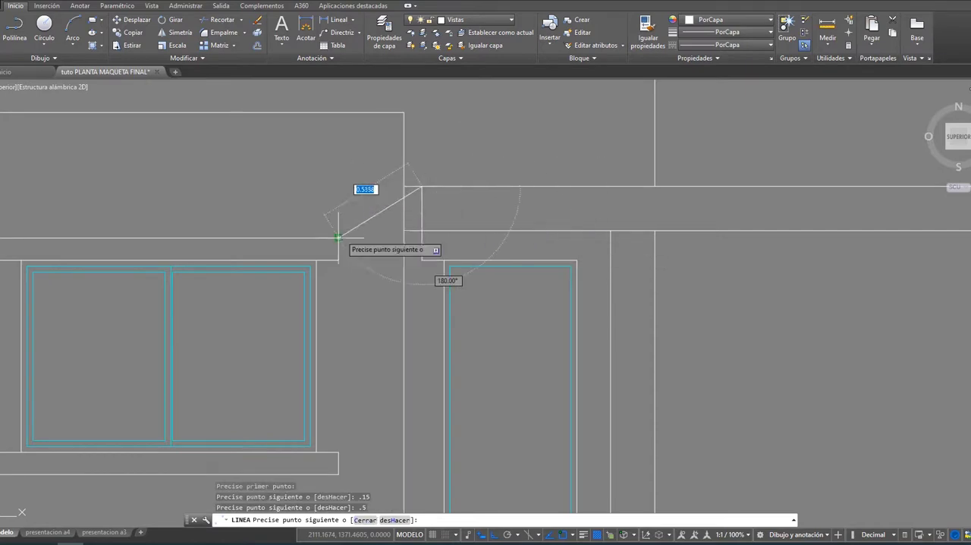
left_click(422, 237)
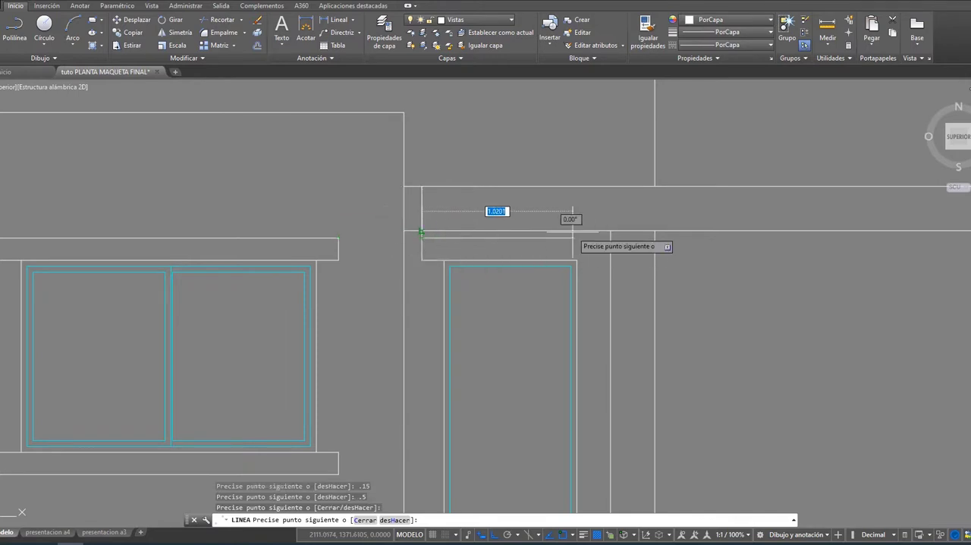
key("Escape")
Step: Erase the horizontal and vertical lintel lines drawn at the front door's upper-left corner
scroll(447, 232, "up", 2)
left_click(438, 281)
left_click(416, 246)
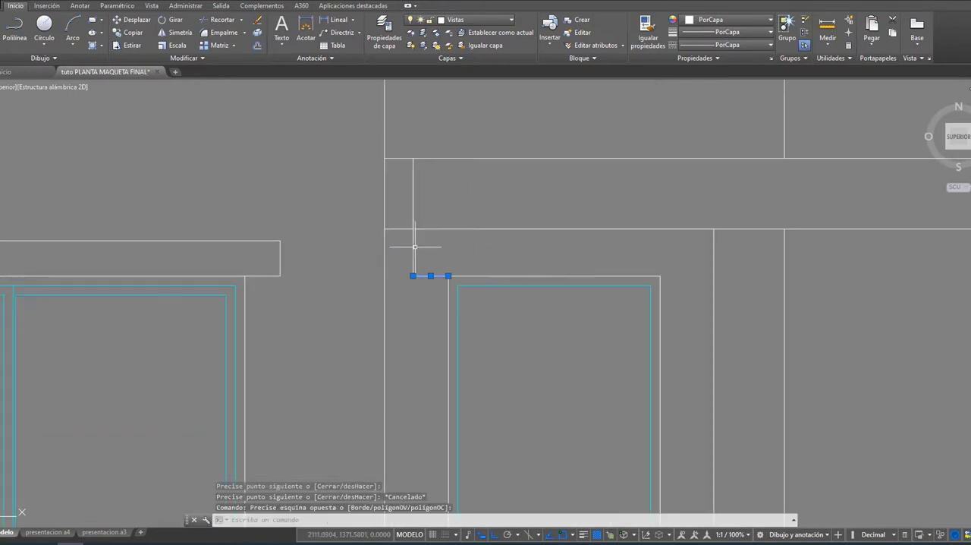
left_click(408, 244)
left_click(416, 251)
left_click(433, 255)
left_click(399, 244)
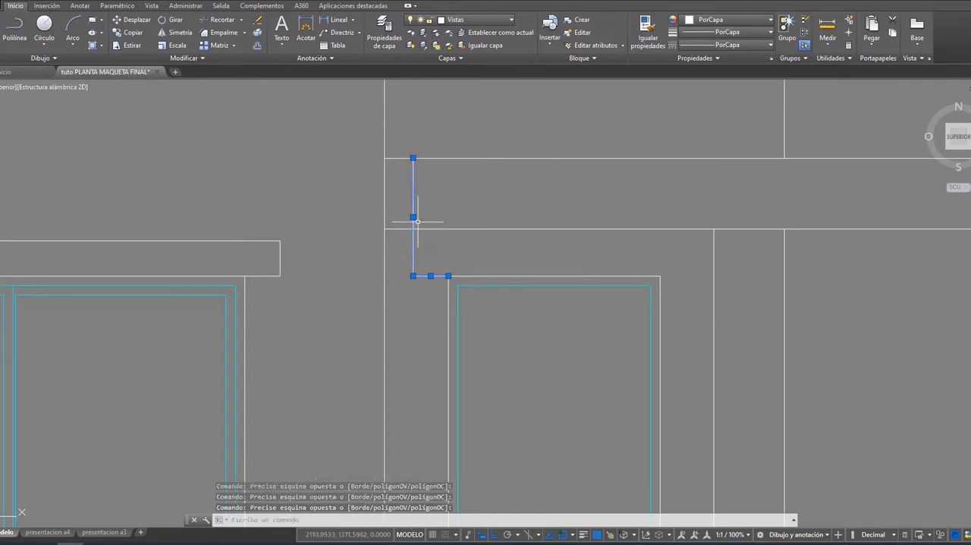
key("Delete")
left_click(418, 176)
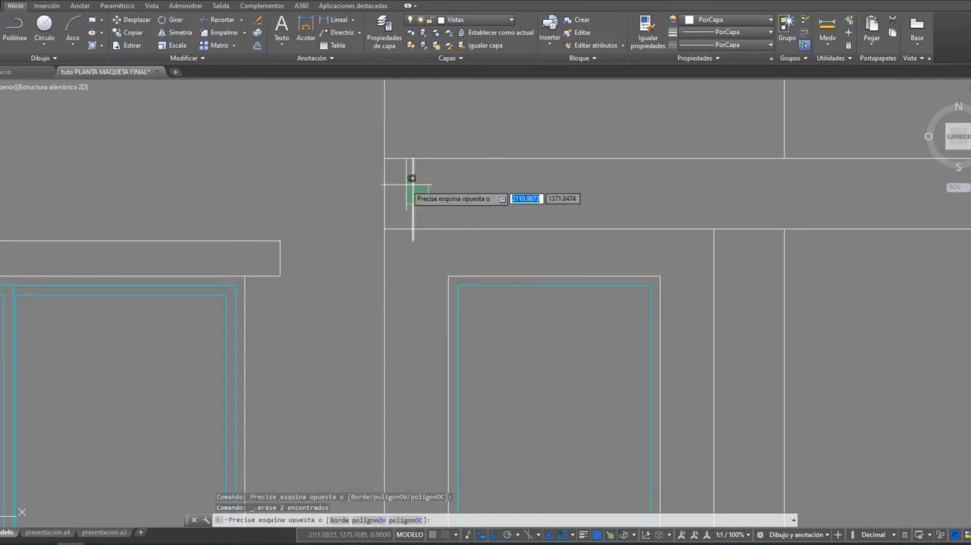
left_click(407, 184)
key("Delete")
Step: Draw lines from the door's upper-left corner 0.15 to the left and up to the level of the window lintels' top edge
scroll(408, 183, "down", 3)
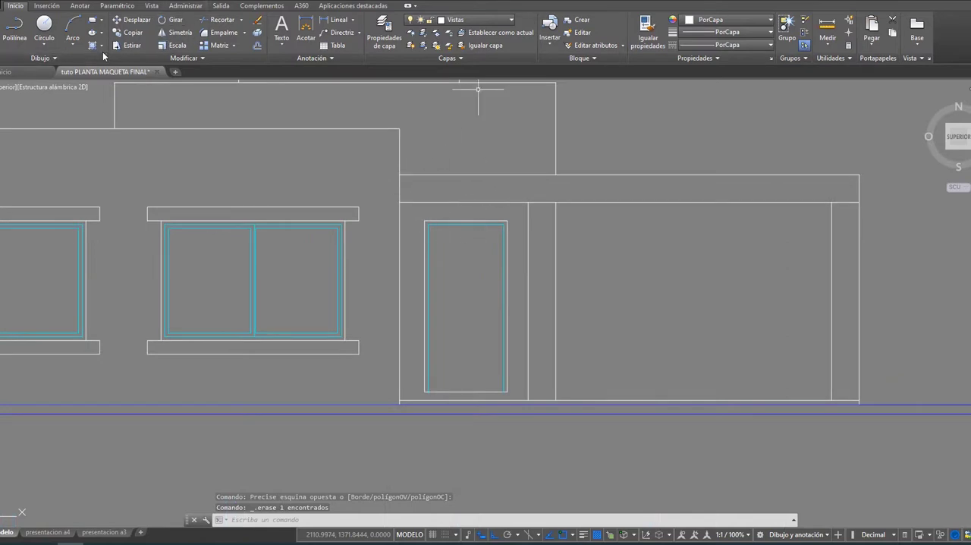
left_click(2, 29)
scroll(387, 184, "up", 2)
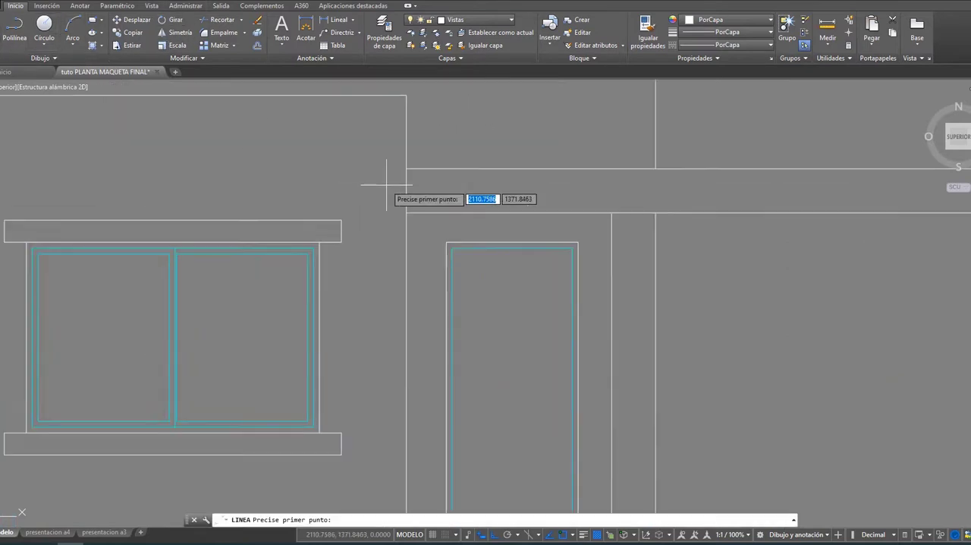
left_click(446, 242)
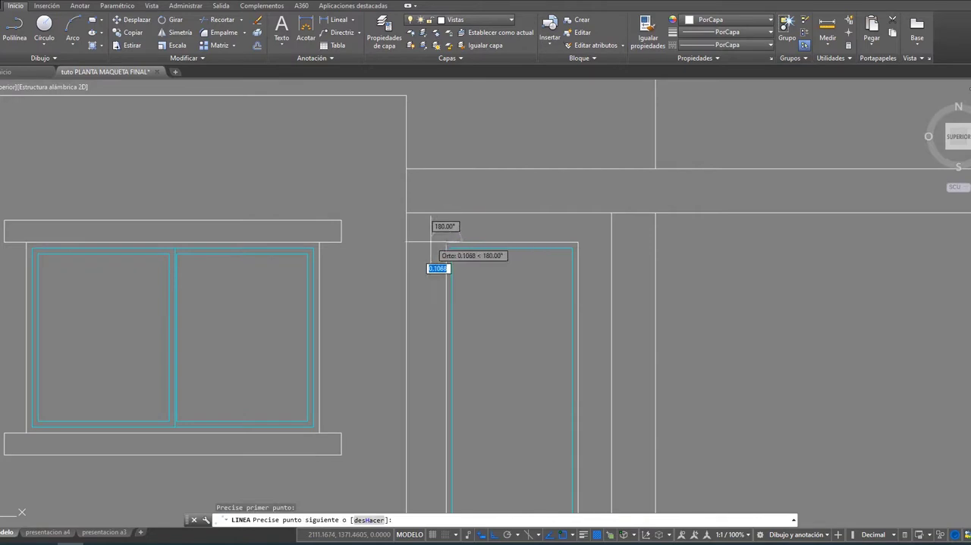
type(".15")
key("Return")
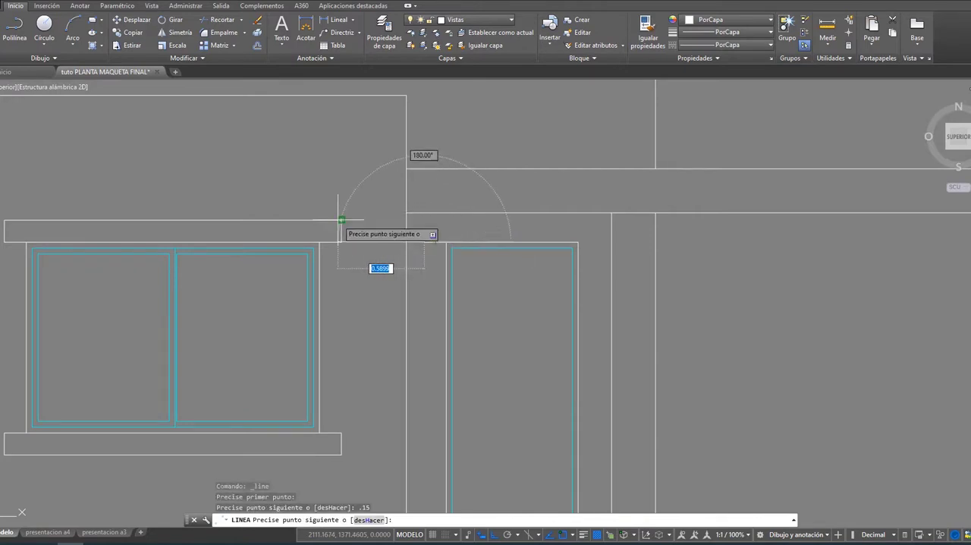
left_click(434, 220)
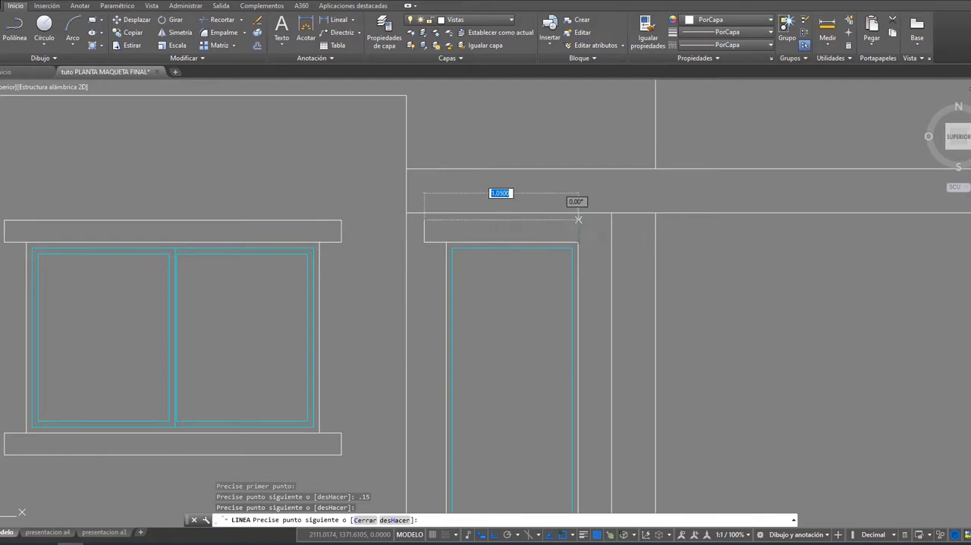
Step: Complete the door lintel outline across the door, extending 0.15 past its right edge, 0.15 down and back to the upper-right corner
left_click(578, 219)
type(".15")
key("Return")
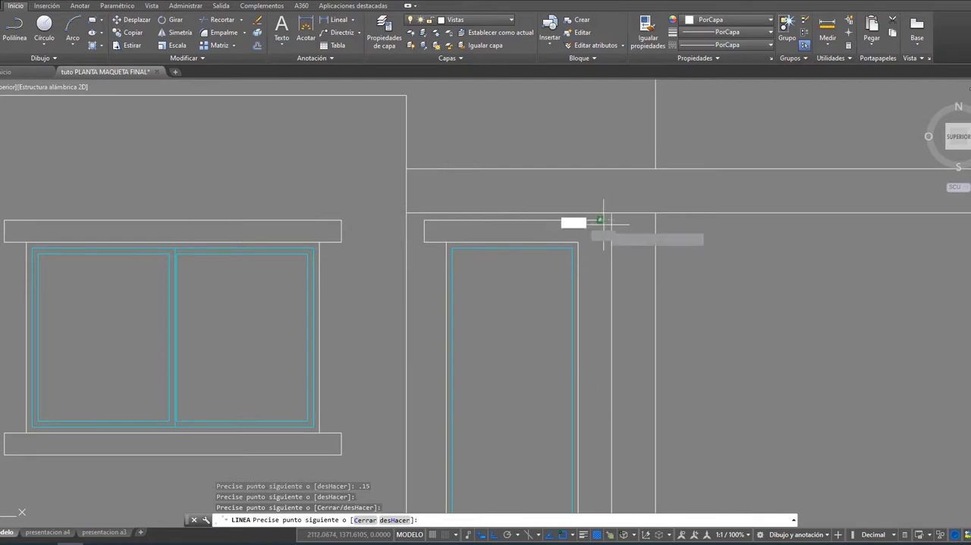
type(".15")
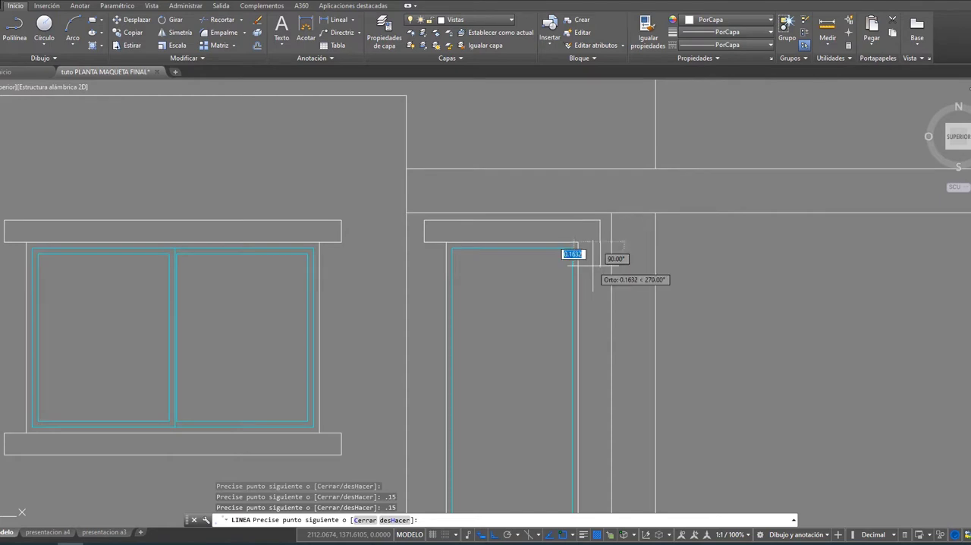
key("Return")
key("Return")
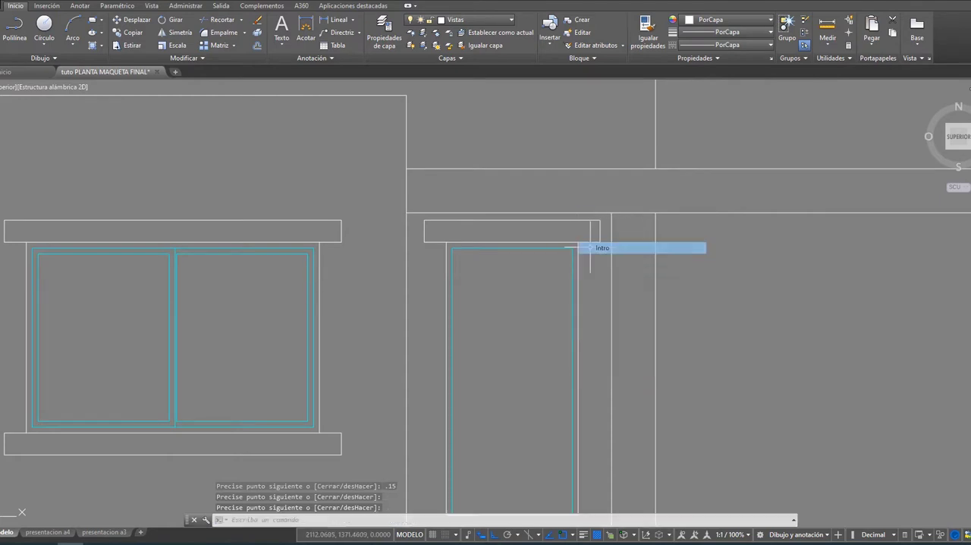
Step: Examine the neighbouring elevations along the ground line and return to the front elevation
scroll(637, 264, "down", 6)
middle_click_drag(656, 265, 377, 268)
middle_click_drag(775, 268, 626, 268)
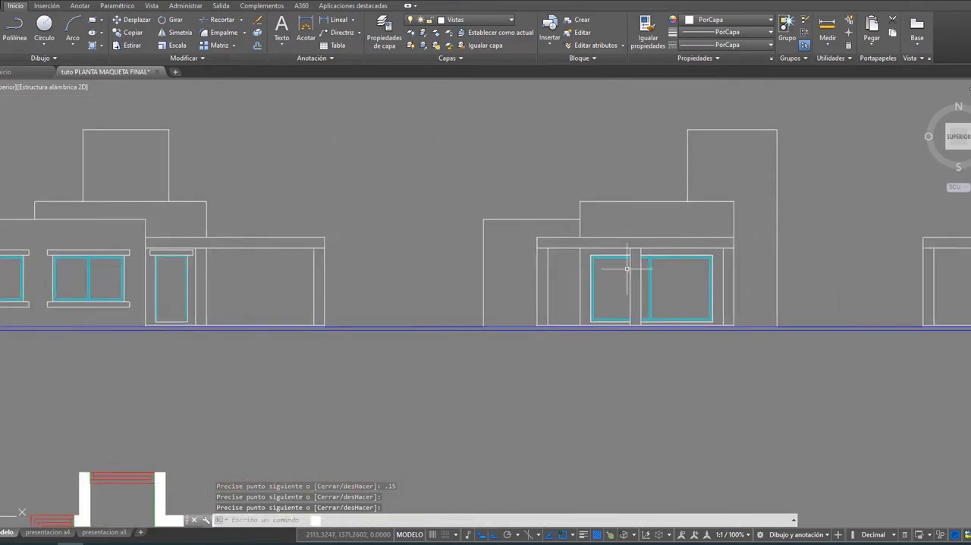
mouse_move(815, 243)
middle_mouse_down()
mouse_move(486, 233)
mouse_move(745, 234)
middle_mouse_up()
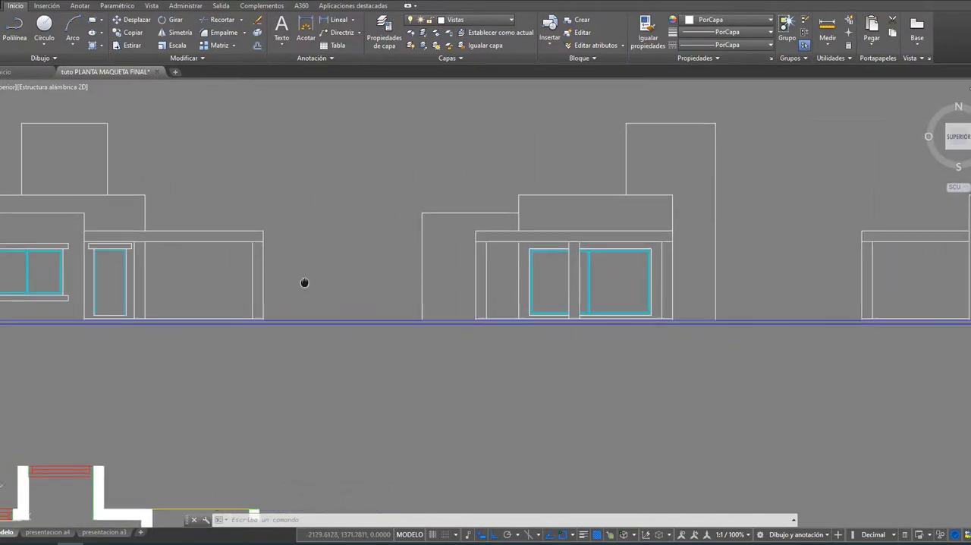
middle_click_drag(304, 281, 636, 276)
middle_click_drag(375, 319, 459, 337)
right_click(459, 337)
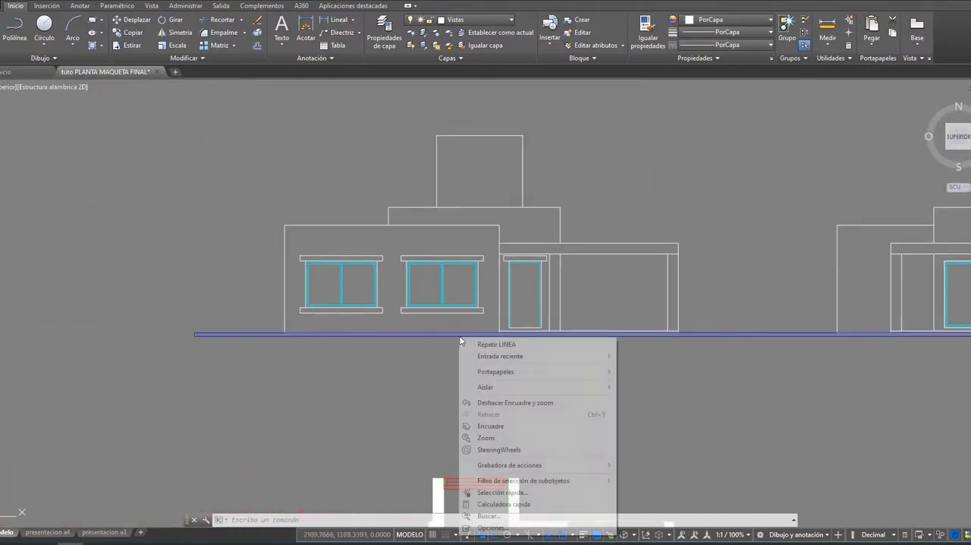
key("Escape")
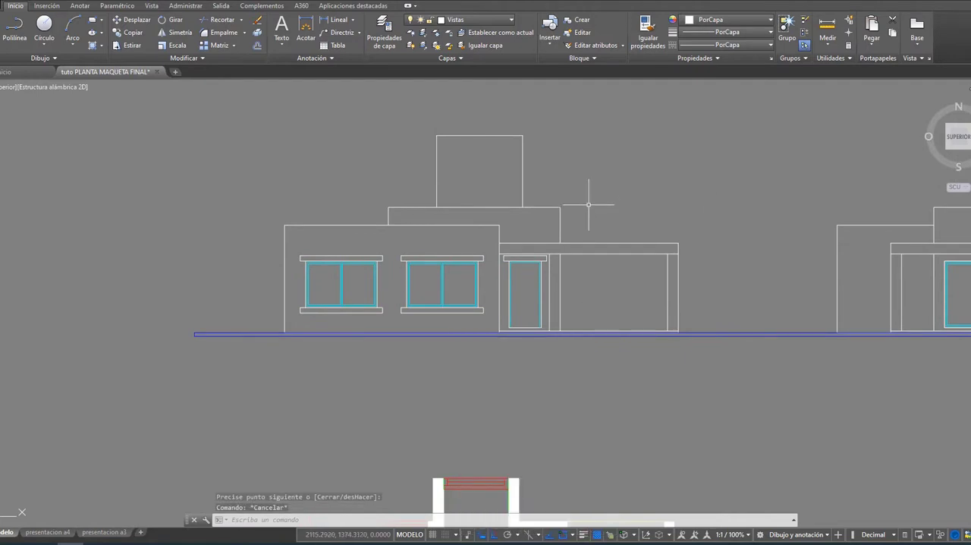
middle_click_drag(611, 192, 616, 224)
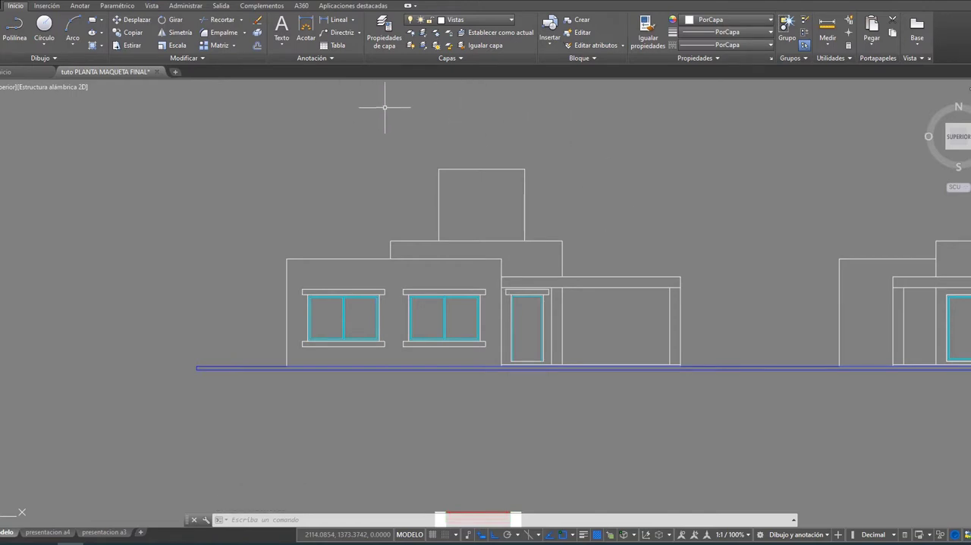
Step: Make grafismo1 the current layer
left_click(387, 38)
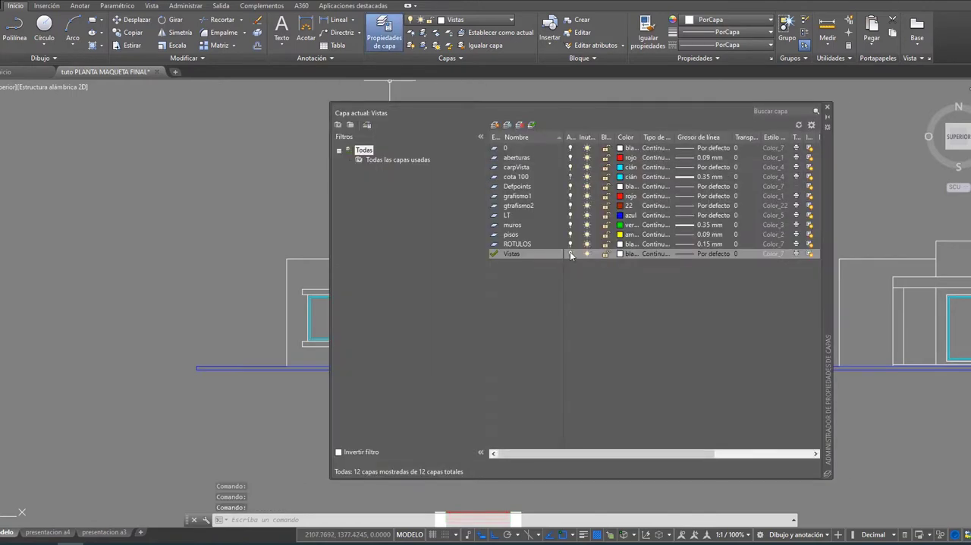
left_click(513, 199)
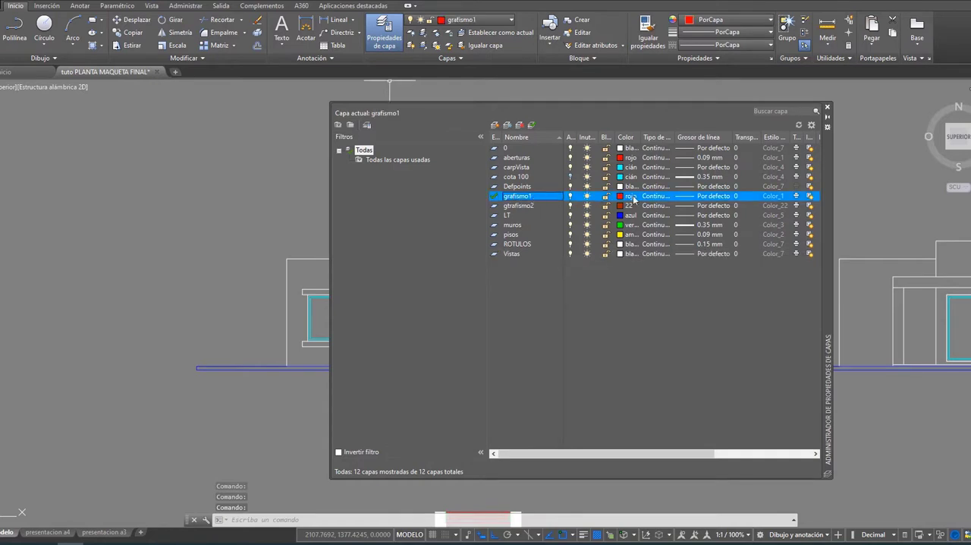
left_click(829, 109)
Step: Hatch the front elevation's wall around the two windows with the BRICK pattern, leaving the windows, lintels and sills unfilled
scroll(448, 377, "up", 2)
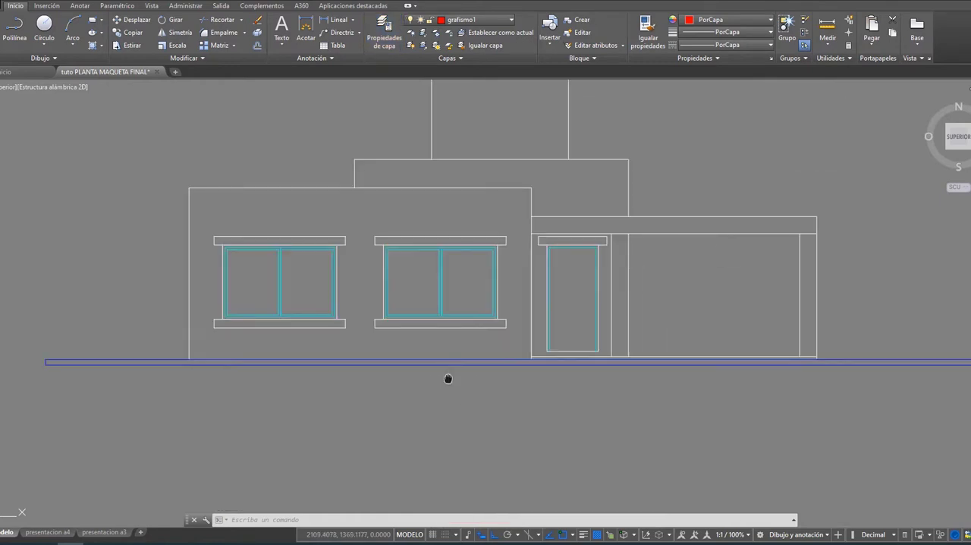
right_click(449, 379)
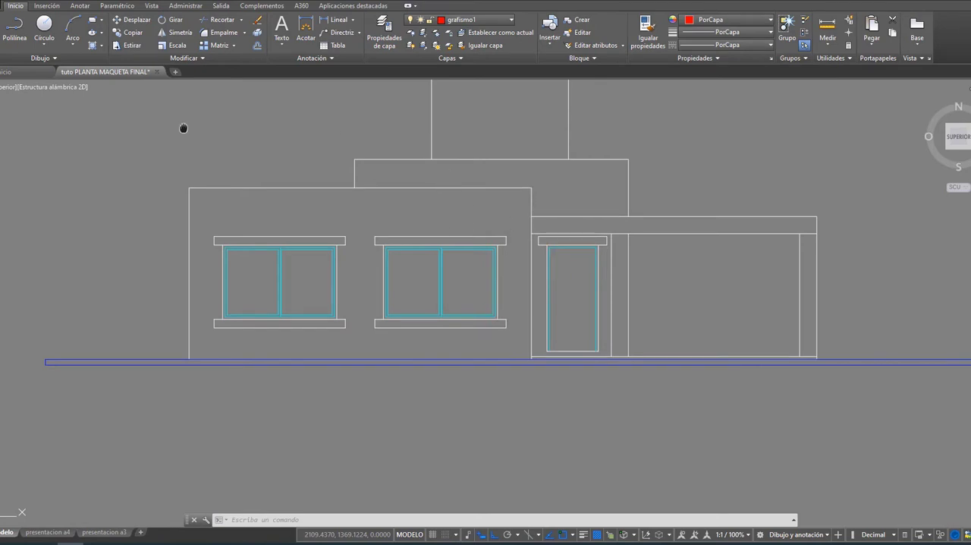
left_click(95, 43)
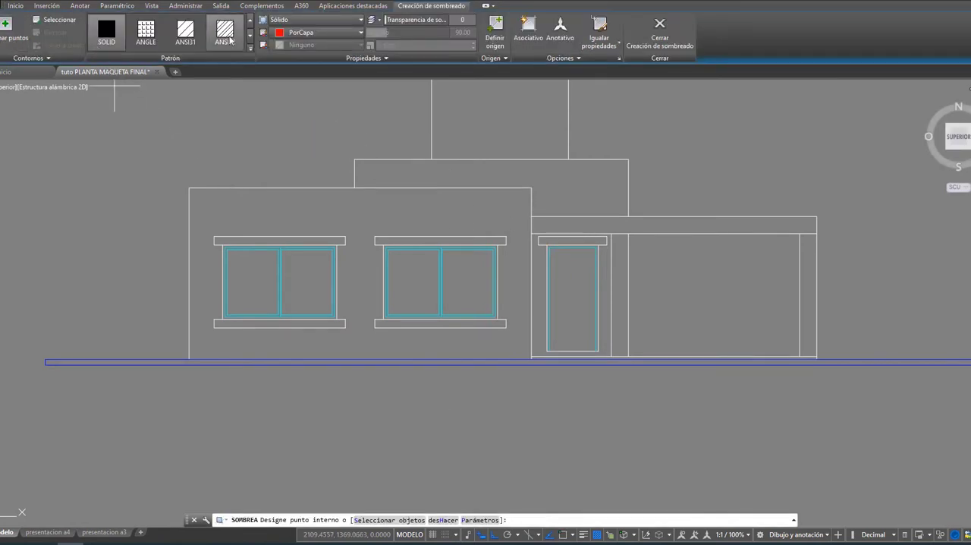
left_click(249, 48)
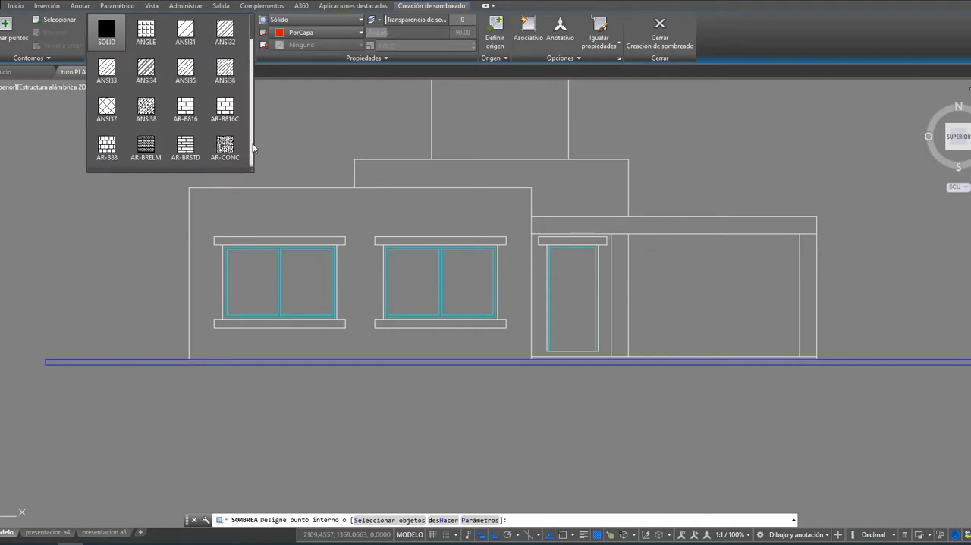
scroll(253, 148, "down", 5)
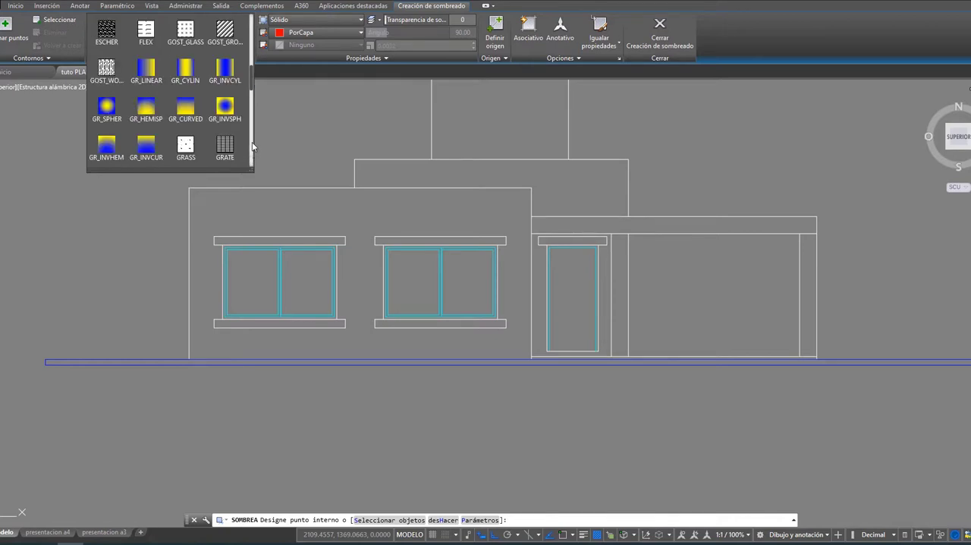
scroll(253, 146, "up", 2)
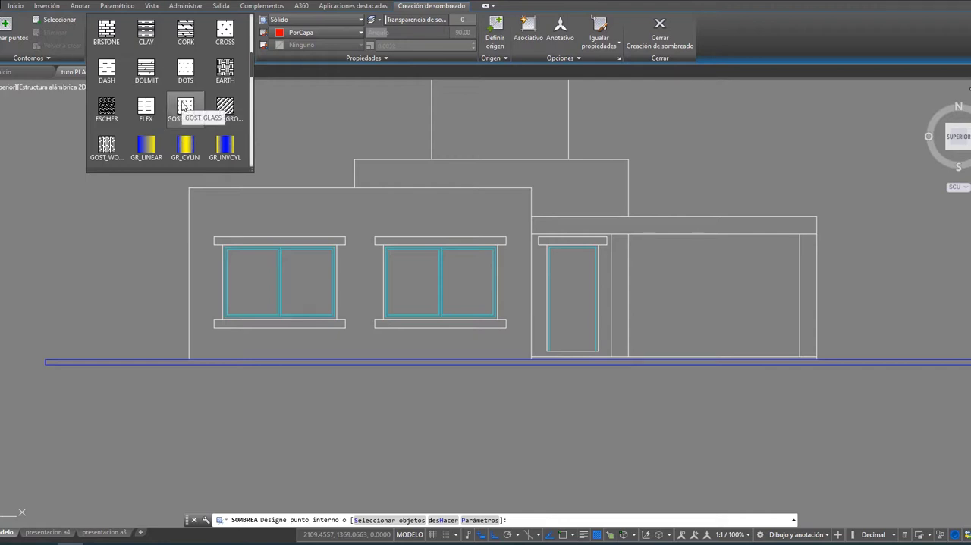
scroll(148, 105, "up", 1)
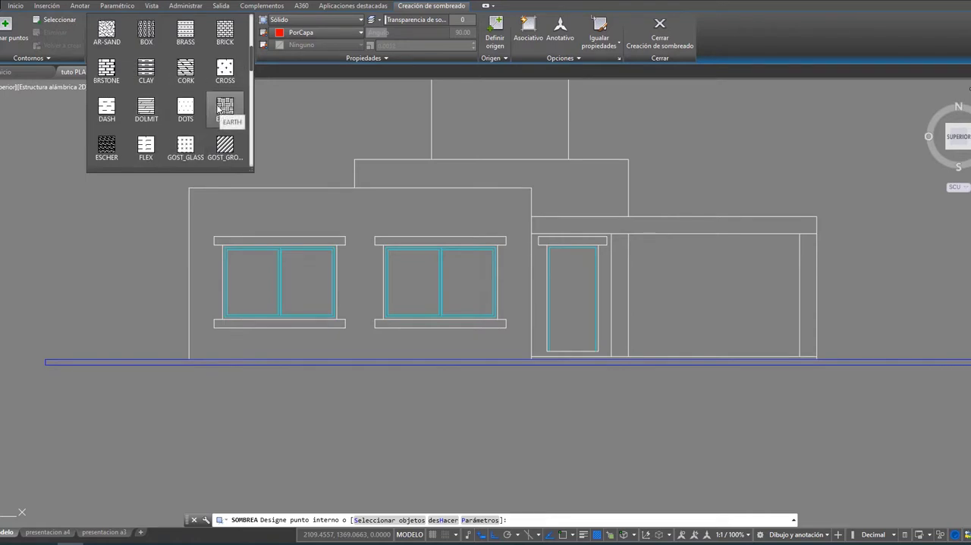
scroll(217, 110, "up", 1)
scroll(212, 113, "up", 1)
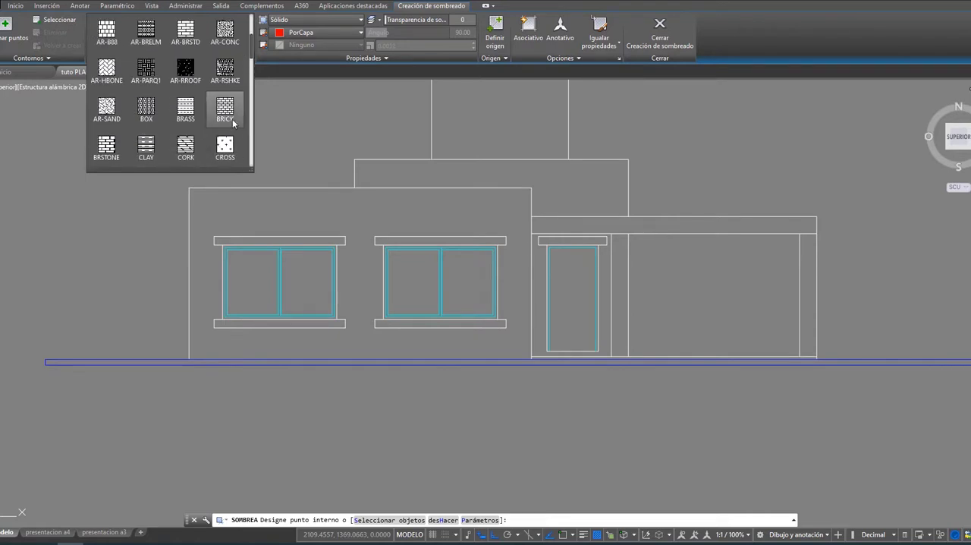
left_click(224, 108)
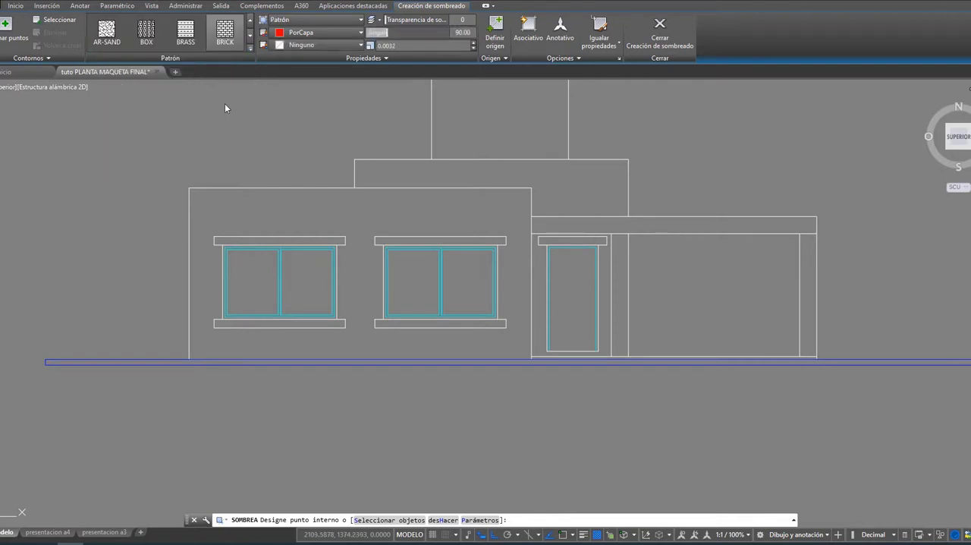
left_click(305, 211)
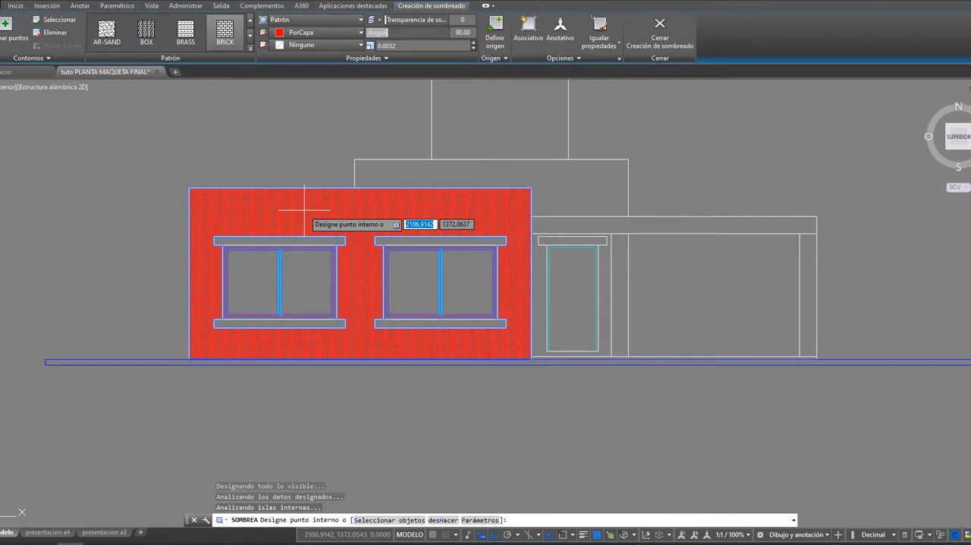
key("Return")
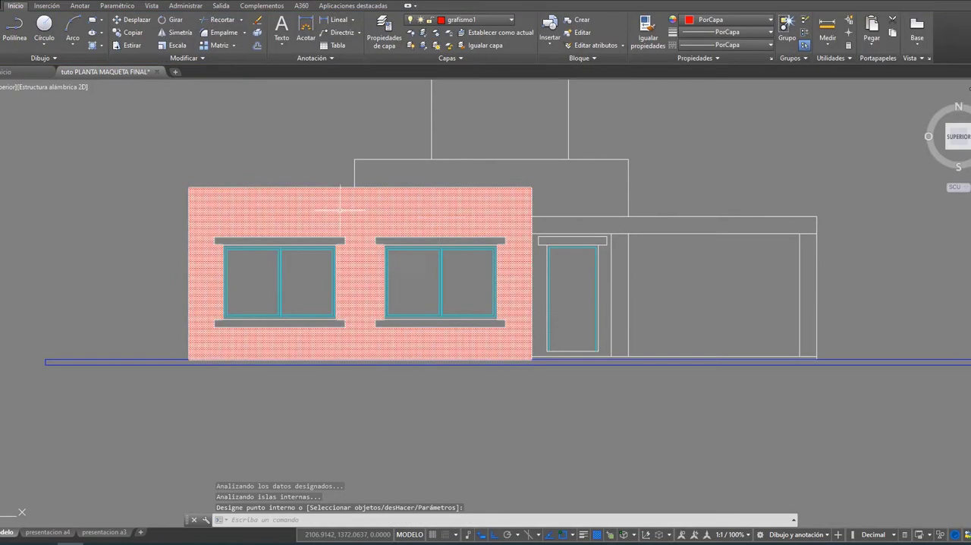
Step: Increase the scale of the front wall's brick hatch to 0.0051
scroll(393, 225, "up", 2)
left_click(338, 200)
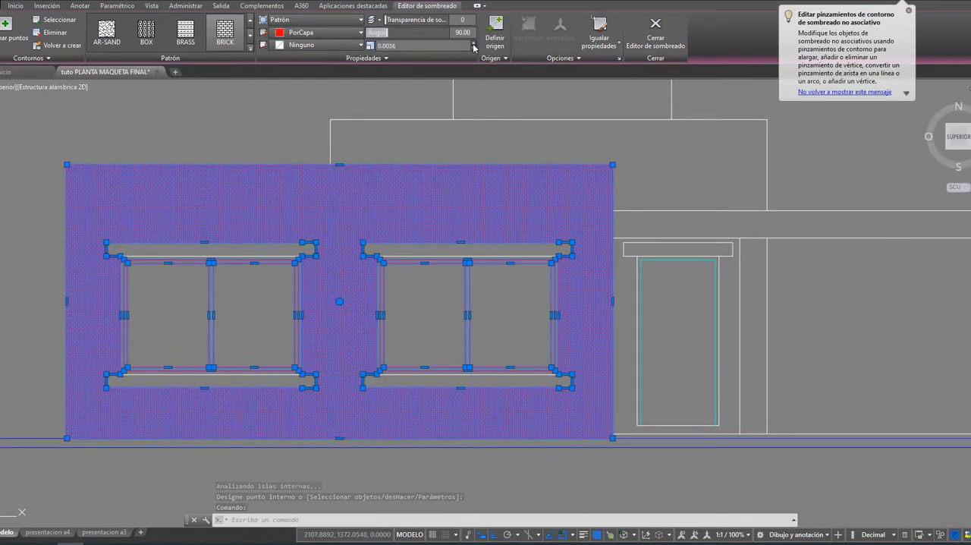
left_click(475, 44)
left_click(474, 44)
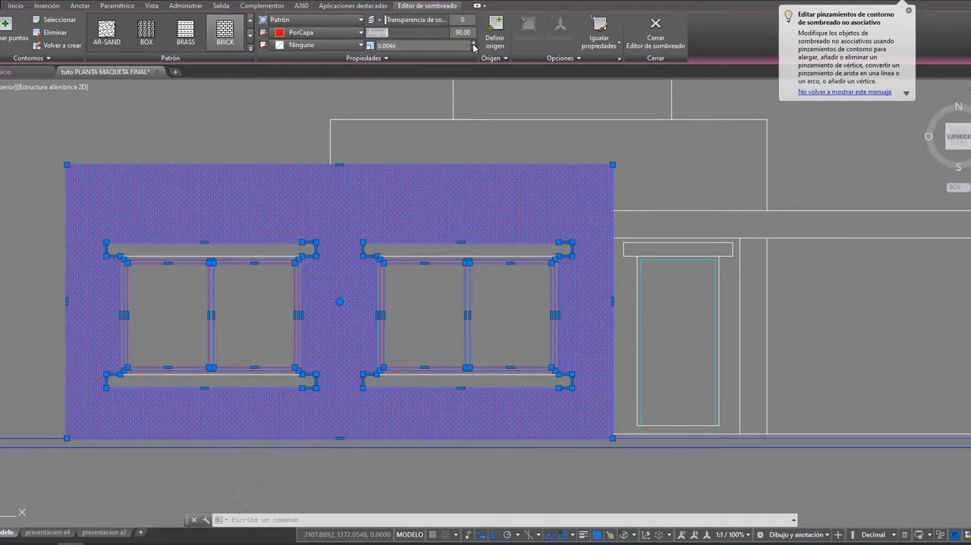
left_click(475, 44)
left_click(475, 44)
left_click(474, 44)
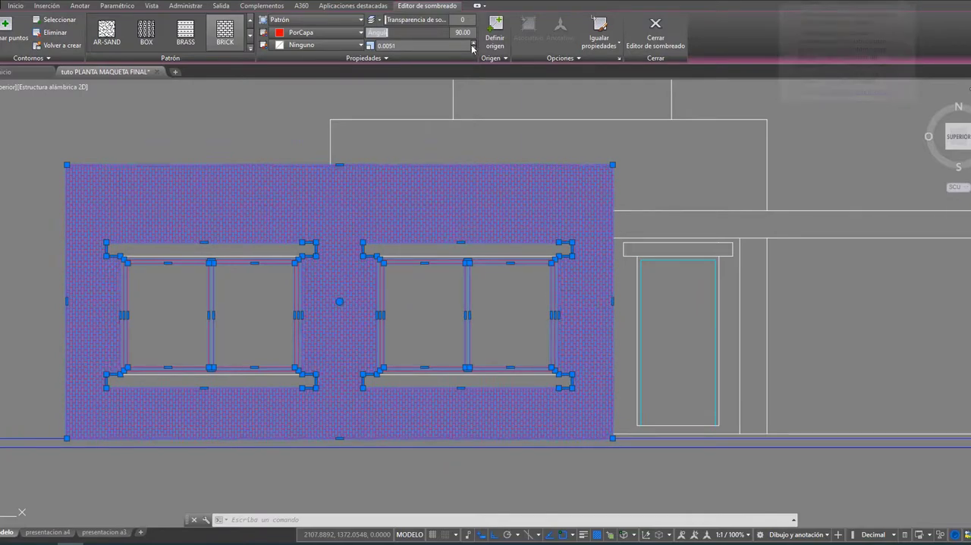
key("Escape")
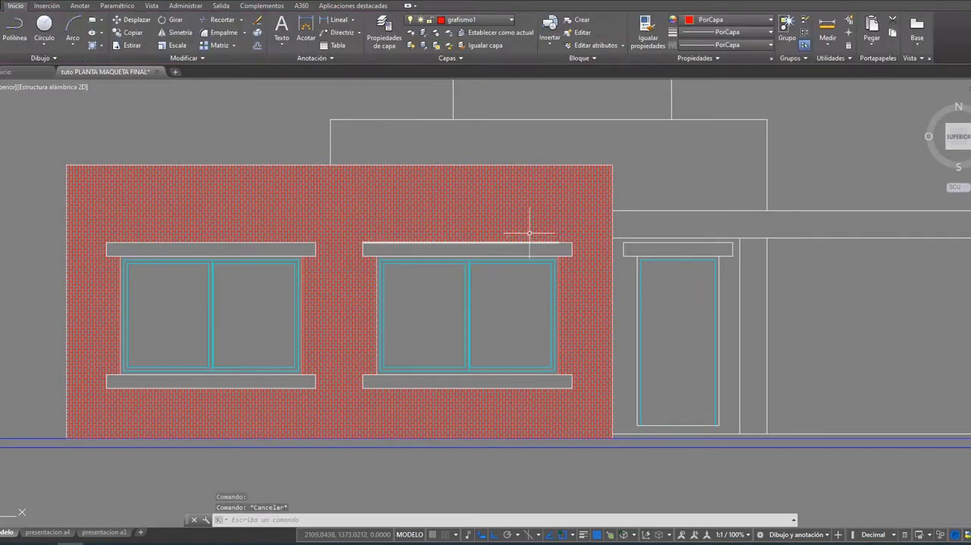
Step: Set the front wall's brick hatch angle to 0 so the courses run horizontally
left_click(354, 216)
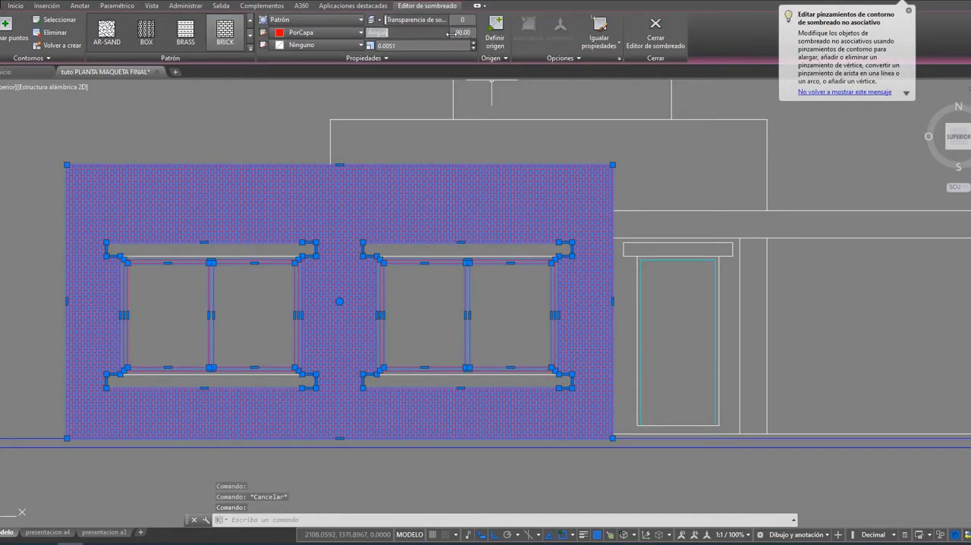
left_click_drag(395, 32, 368, 33)
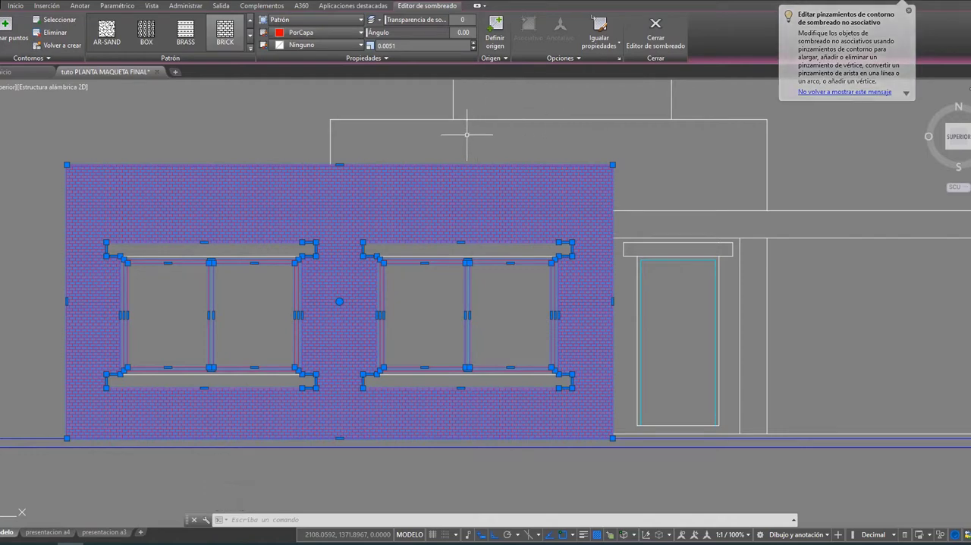
key("Escape")
Step: Hatch the same front wall area again with the BRICK pattern at scale 0.0049 and angle 0
key("Return")
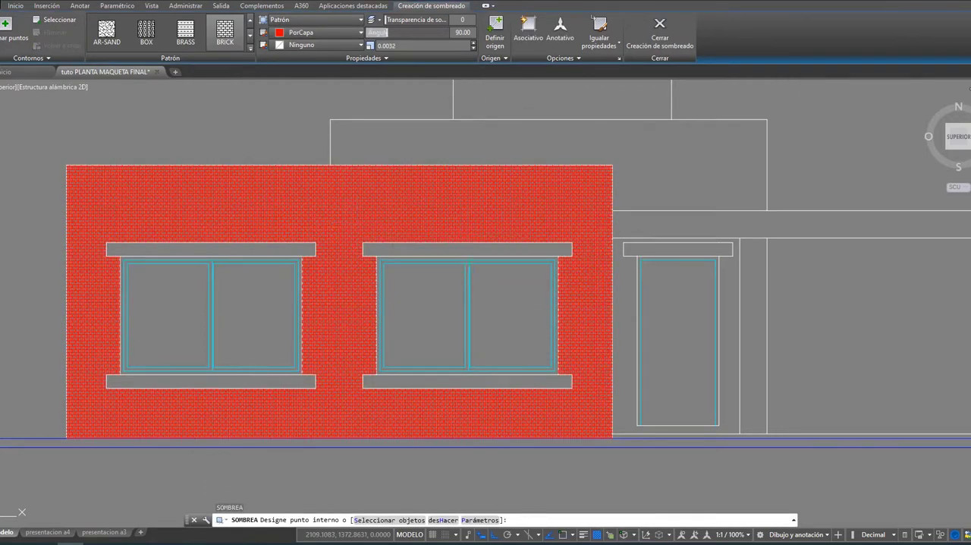
left_click(394, 206)
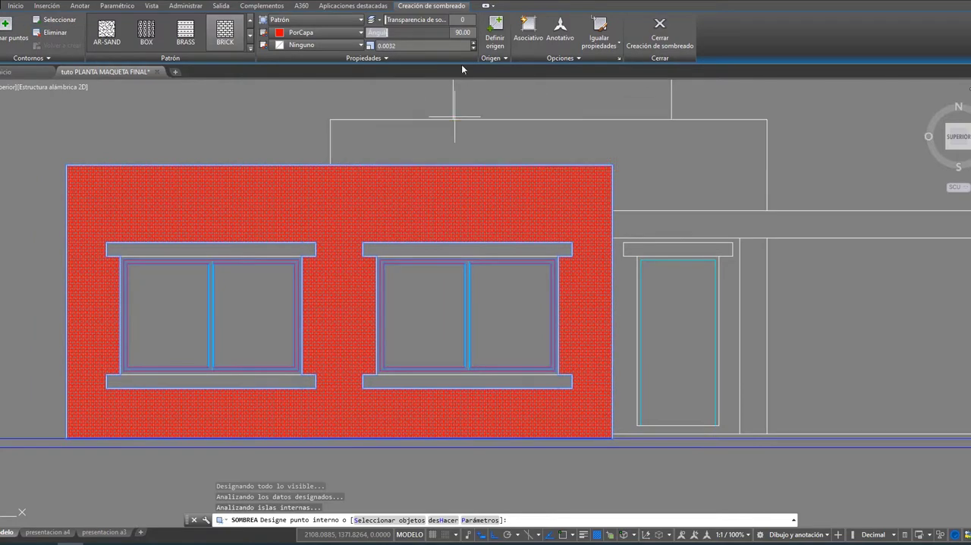
left_click(475, 43)
left_click(474, 43)
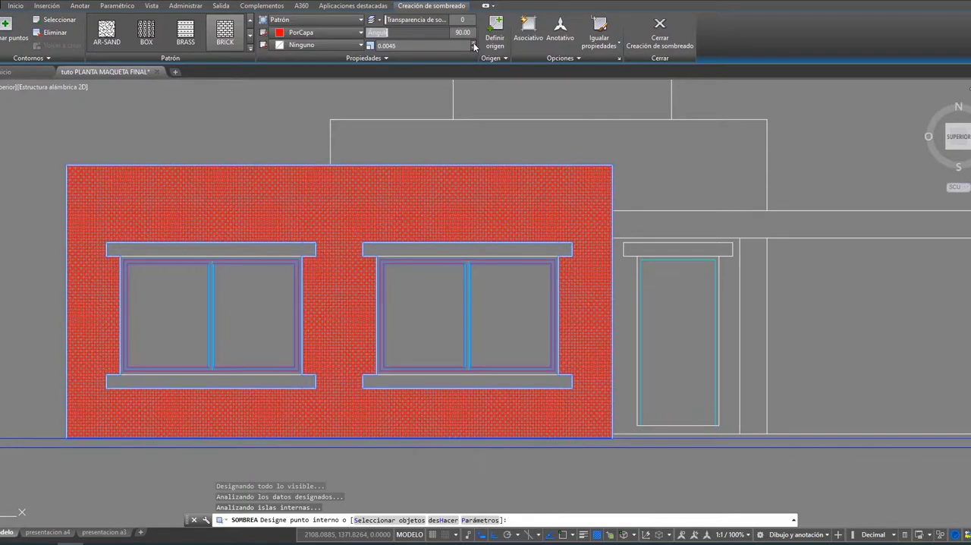
left_click_drag(388, 33, 364, 34)
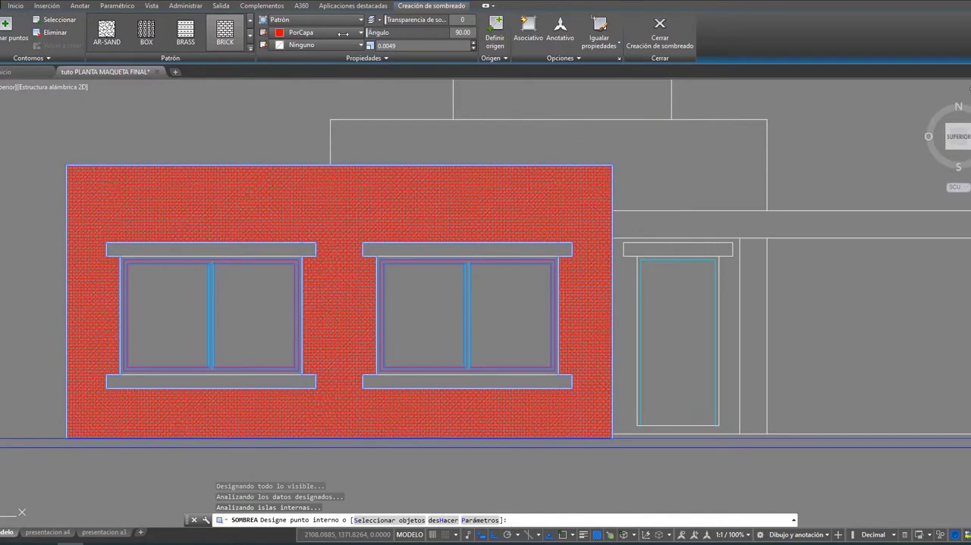
key("Return")
Step: Erase the overlapping brick hatch of scale 0.0051 from the front wall, keeping the newer one
left_click(478, 141)
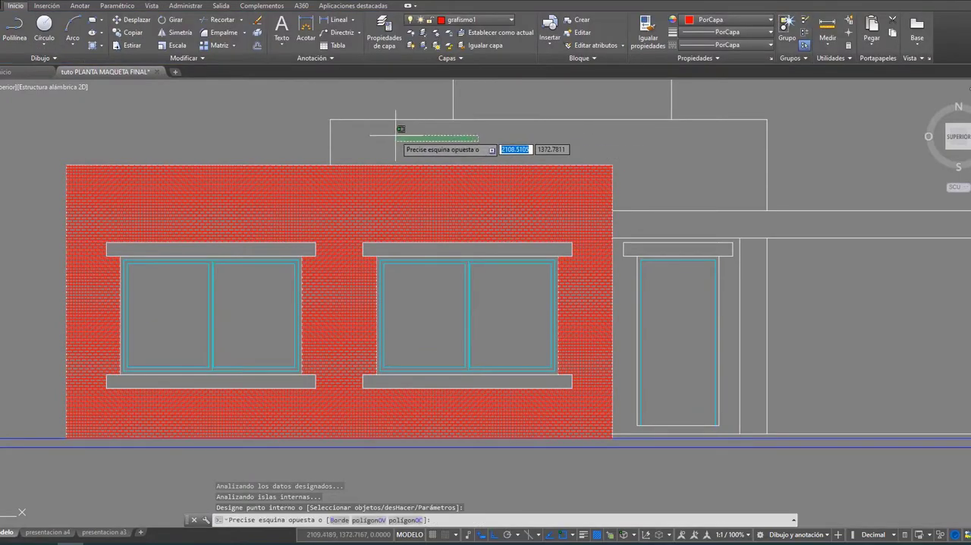
left_click(399, 136)
key("Escape")
left_click(440, 194)
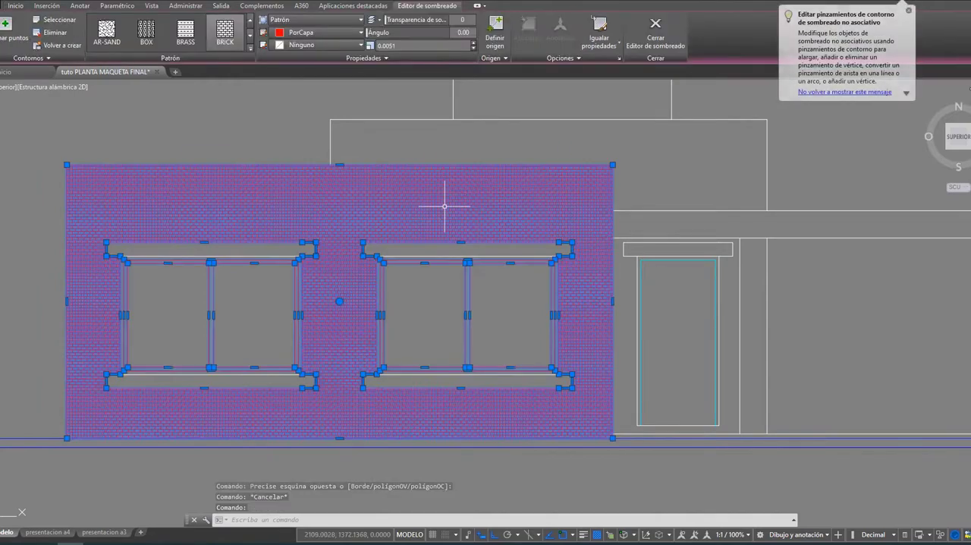
key("Delete")
left_click(445, 206)
key("Escape")
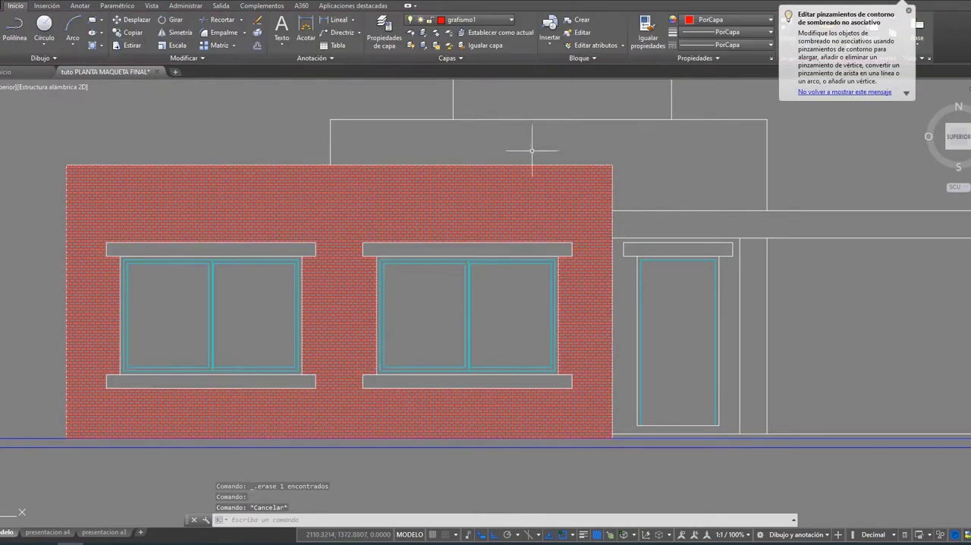
Step: Set the scale of the front wall's remaining brick hatch to 0.0061
left_click(491, 194)
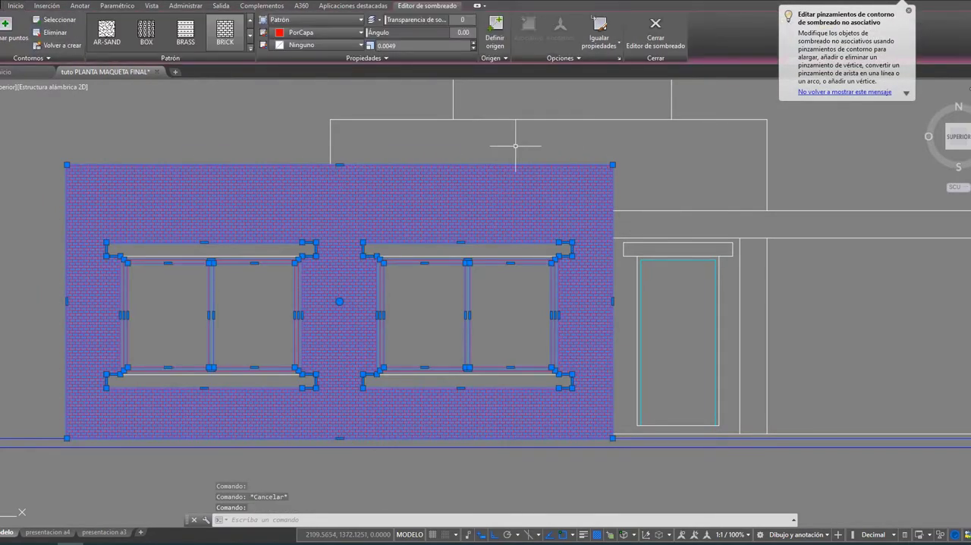
key("Escape")
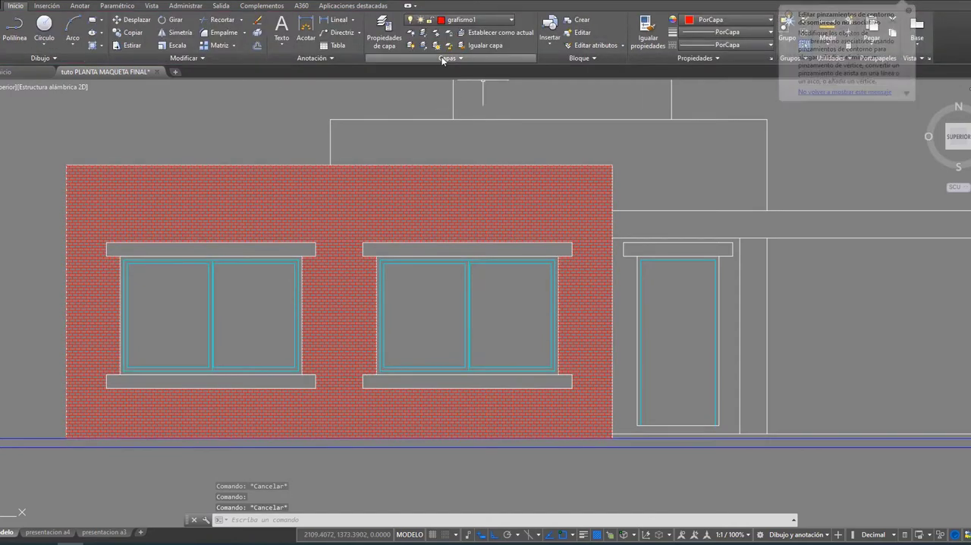
left_click(550, 195)
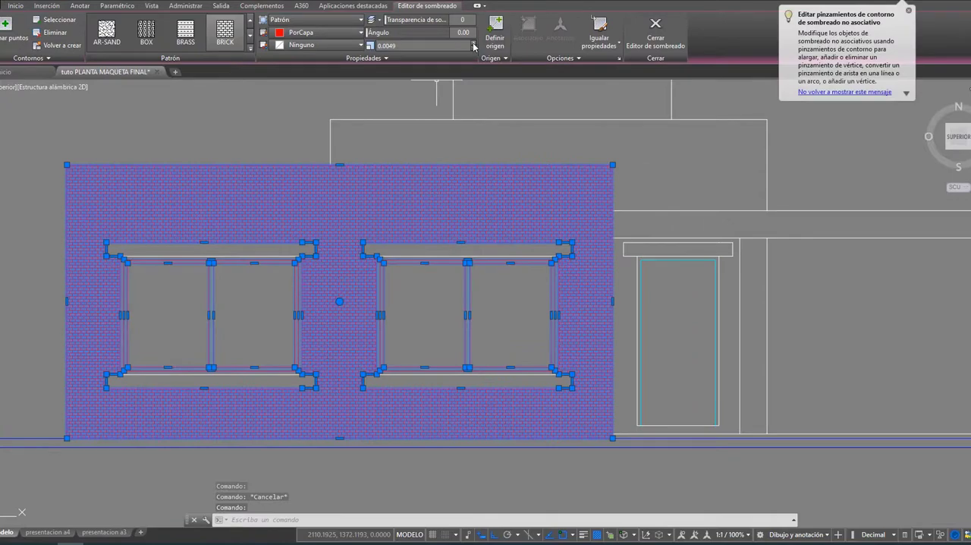
left_click(475, 44)
left_click(474, 44)
left_click(474, 44)
left_click(474, 44)
left_click(475, 44)
left_click(474, 44)
left_click(474, 44)
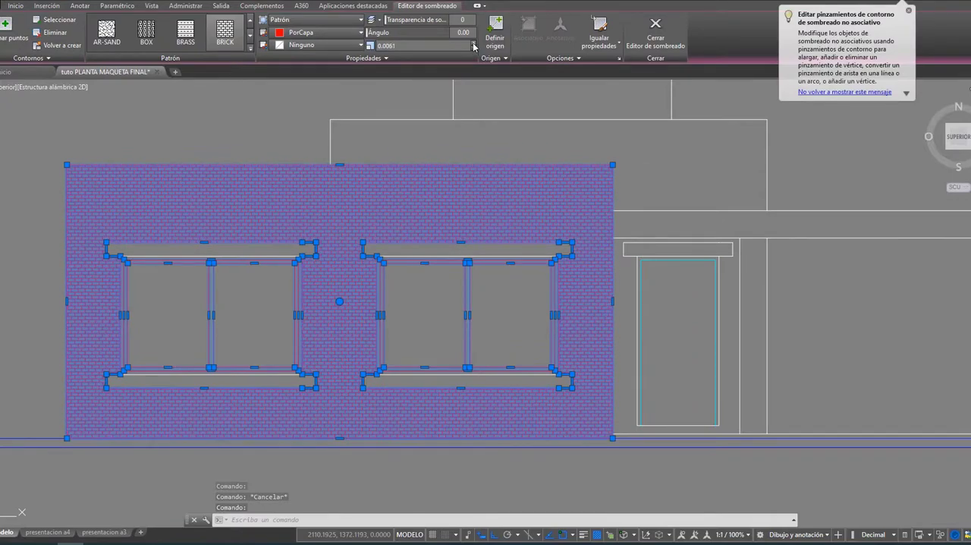
key("Escape")
Step: Try to measure a brick at the front wall's upper-left corner
middle_click_drag(70, 195, 290, 192)
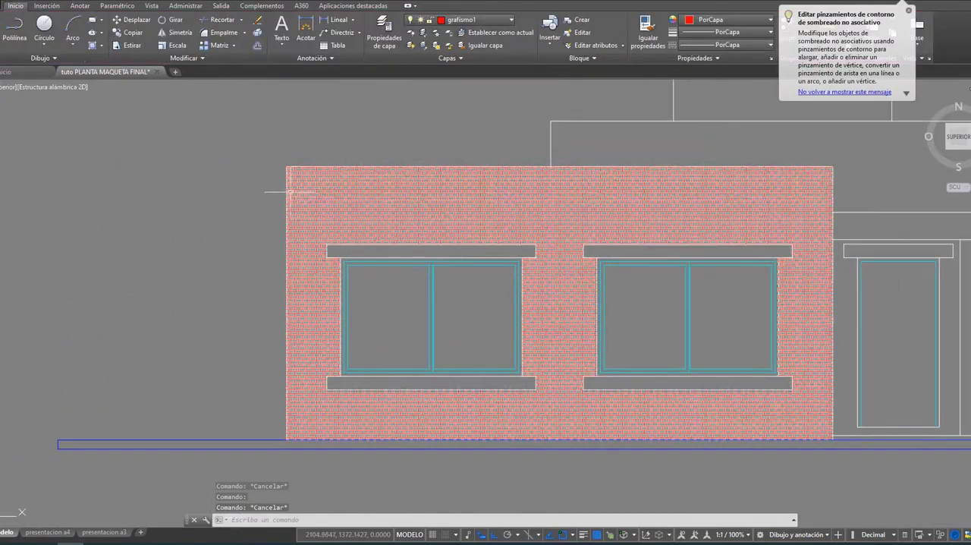
scroll(290, 192, "up", 4)
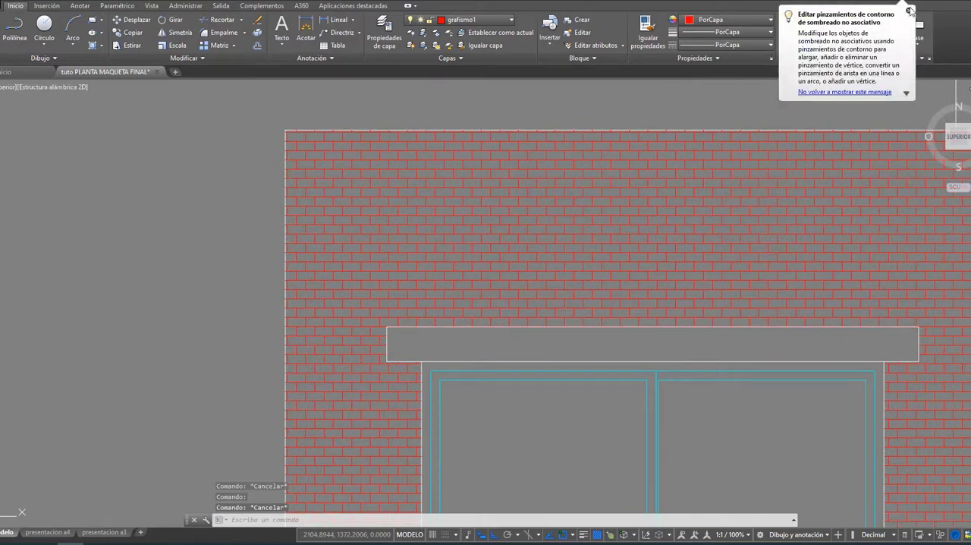
left_click(909, 11)
left_click(827, 29)
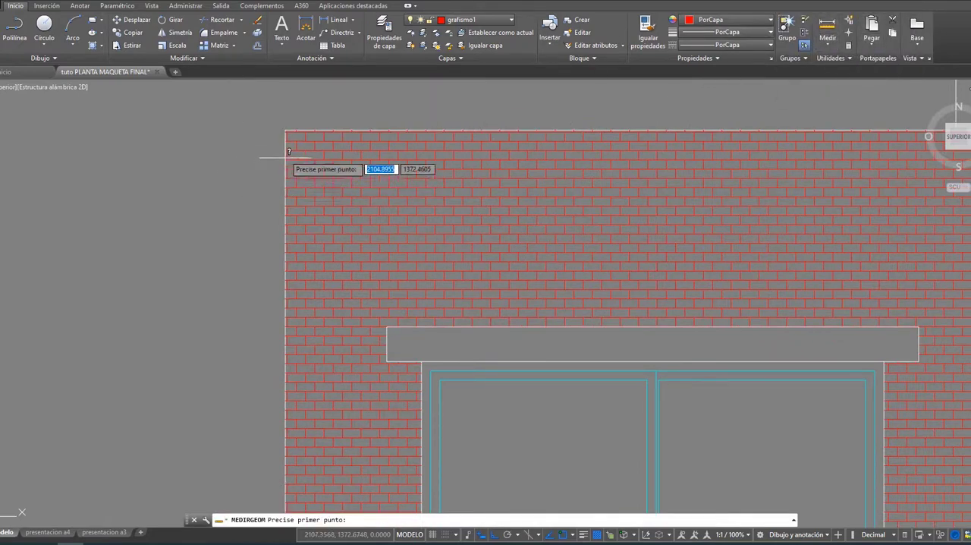
left_click(287, 130)
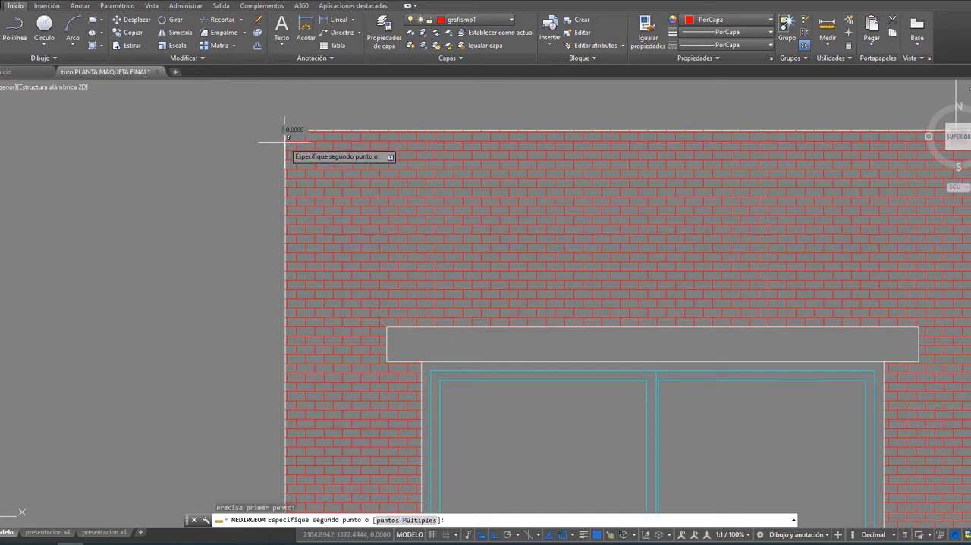
left_click(286, 130)
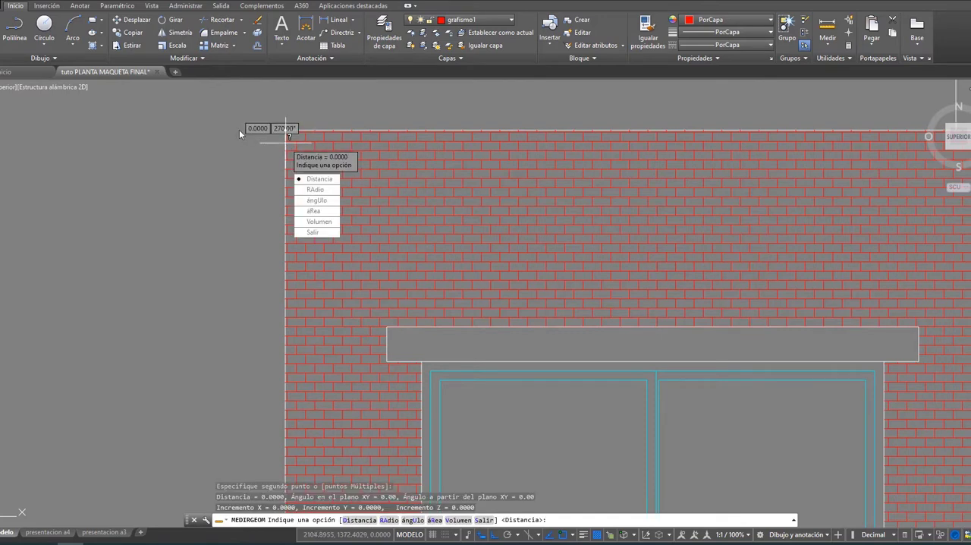
key("Escape")
Step: Measure the height of one brick course near the front wall's upper edge
scroll(240, 135, "up", 2)
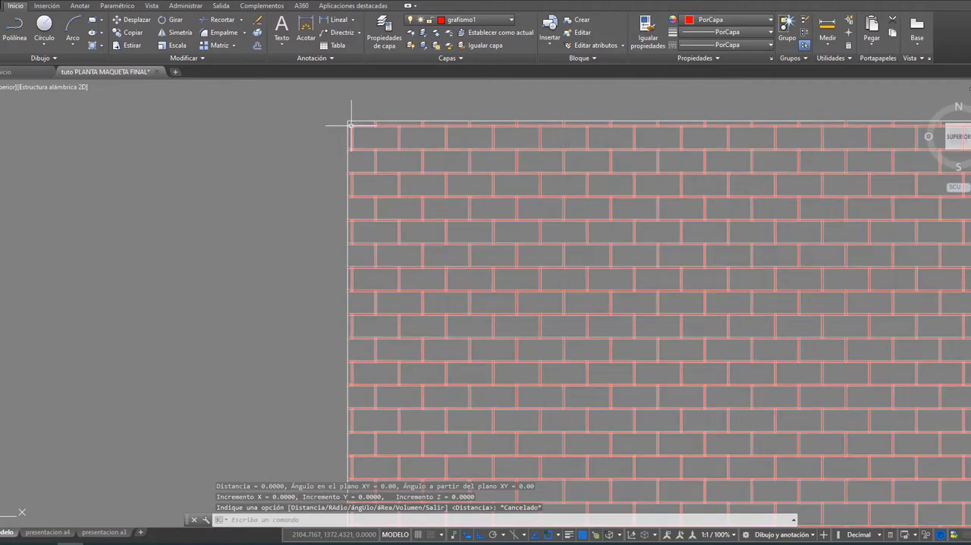
scroll(355, 128, "down", 2)
middle_click_drag(355, 129, 191, 162)
key("Escape")
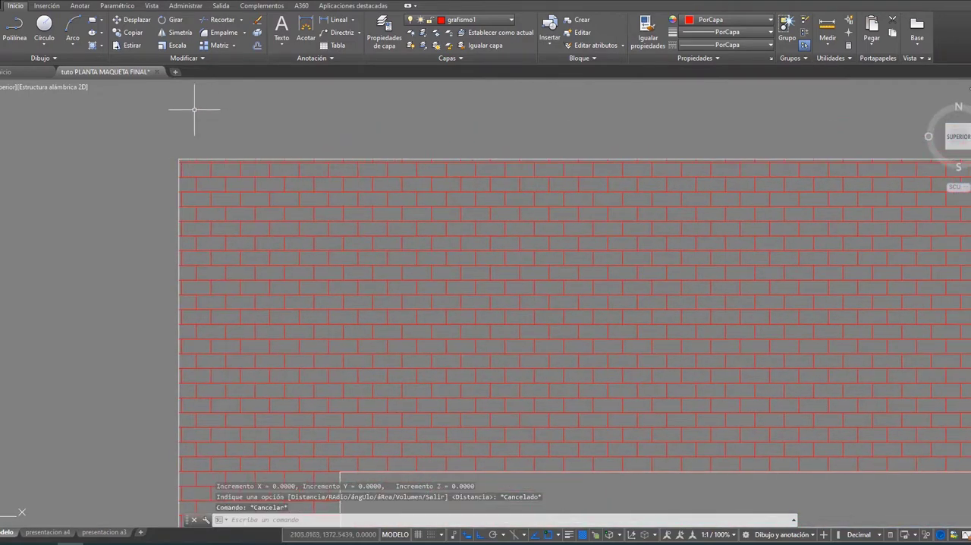
left_click(827, 27)
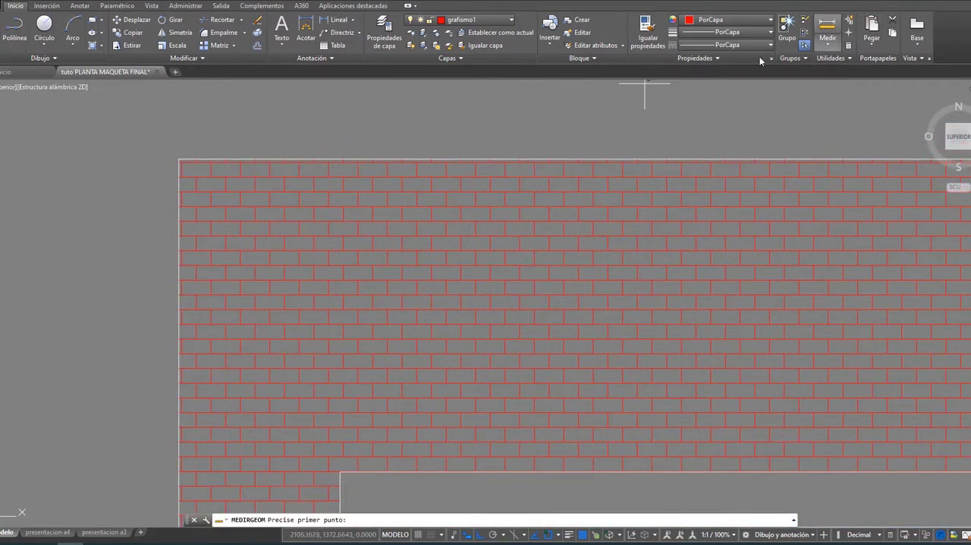
left_click(431, 188)
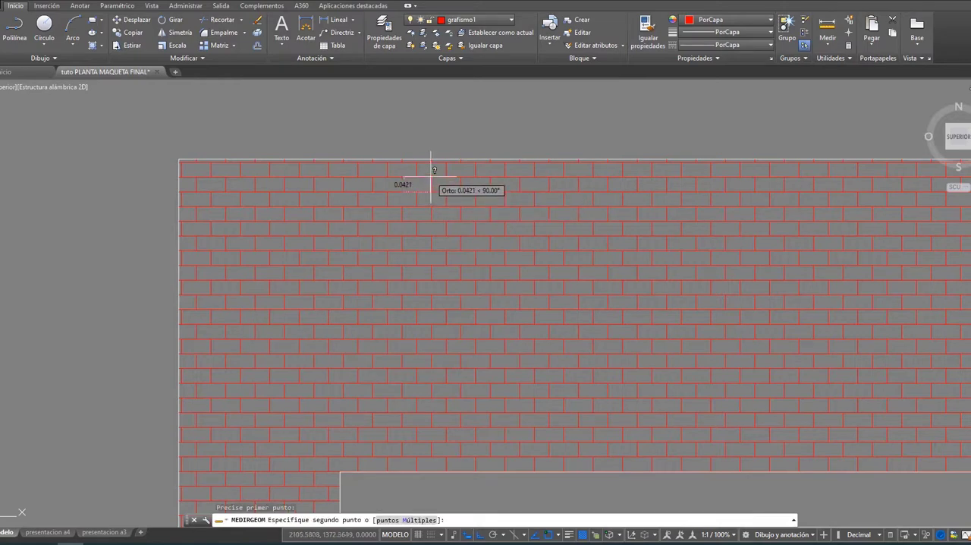
left_click(431, 177)
key("Escape")
Step: Examine how the brick hatch reads at different distances across the front elevation
scroll(433, 178, "down", 3)
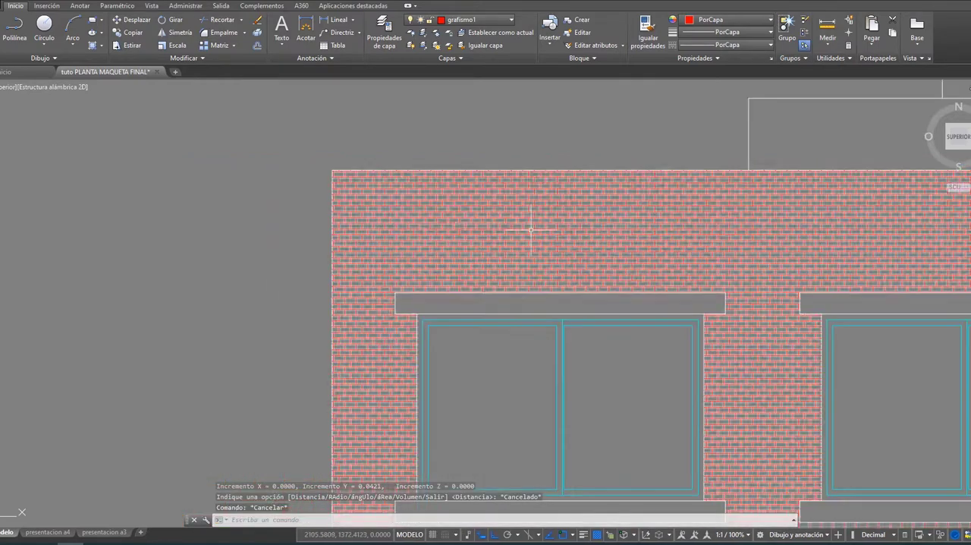
mouse_move(526, 219)
middle_mouse_down()
mouse_move(473, 186)
mouse_move(413, 183)
middle_mouse_up()
scroll(473, 182, "down", 2)
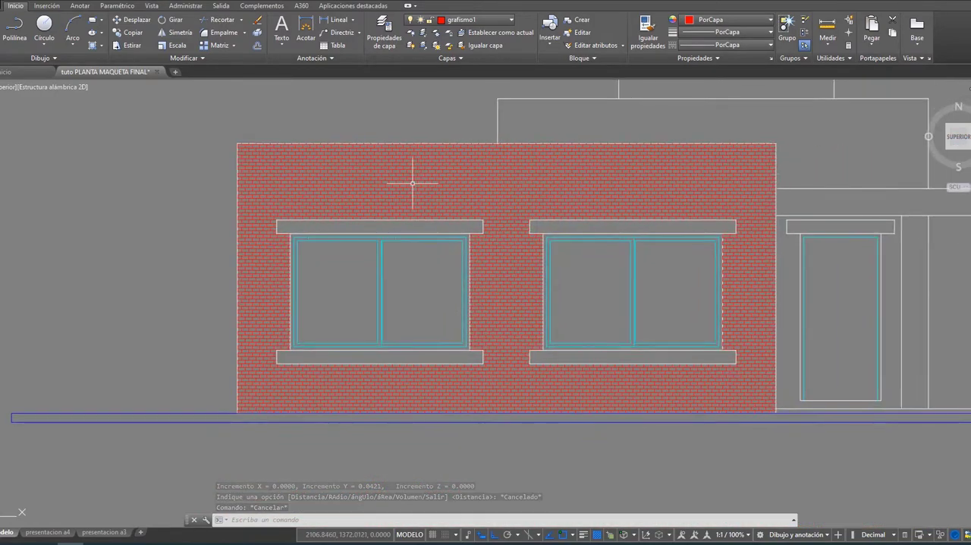
scroll(508, 243, "down", 2)
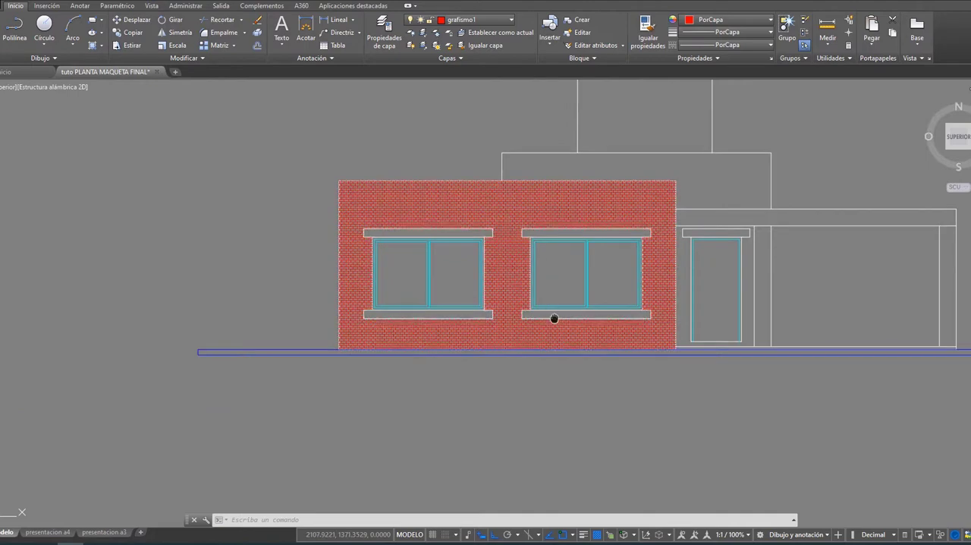
middle_click_drag(554, 318, 390, 310)
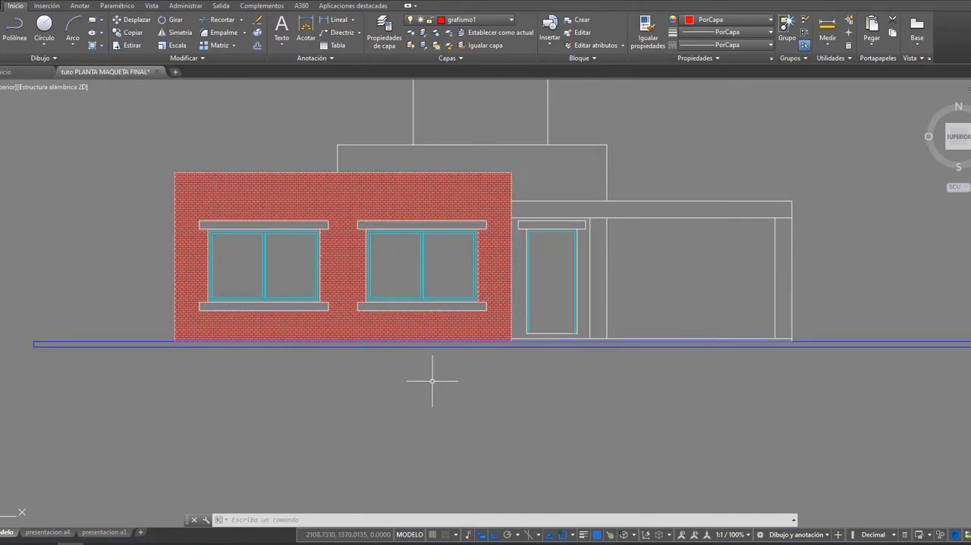
mouse_move(270, 188)
scroll(387, 360, "down", 2)
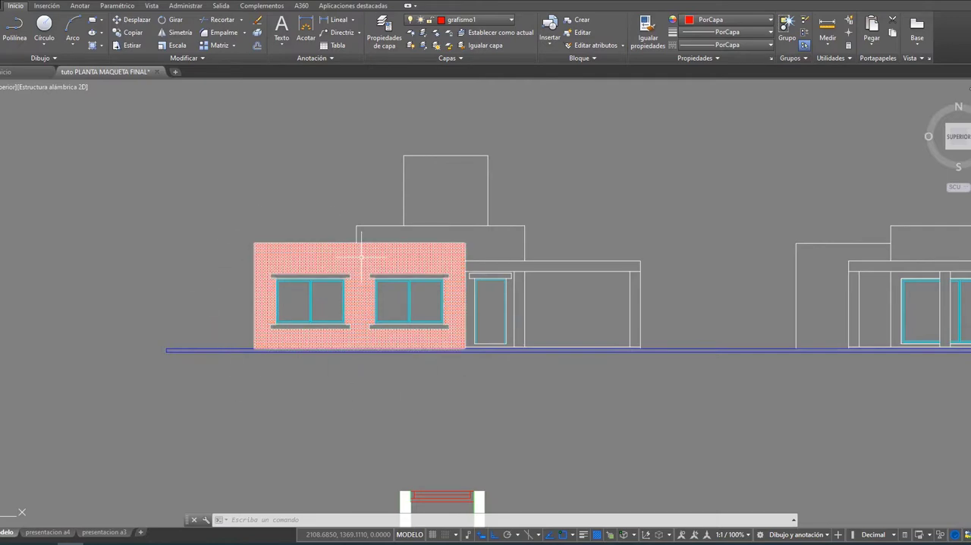
scroll(351, 262, "up", 2)
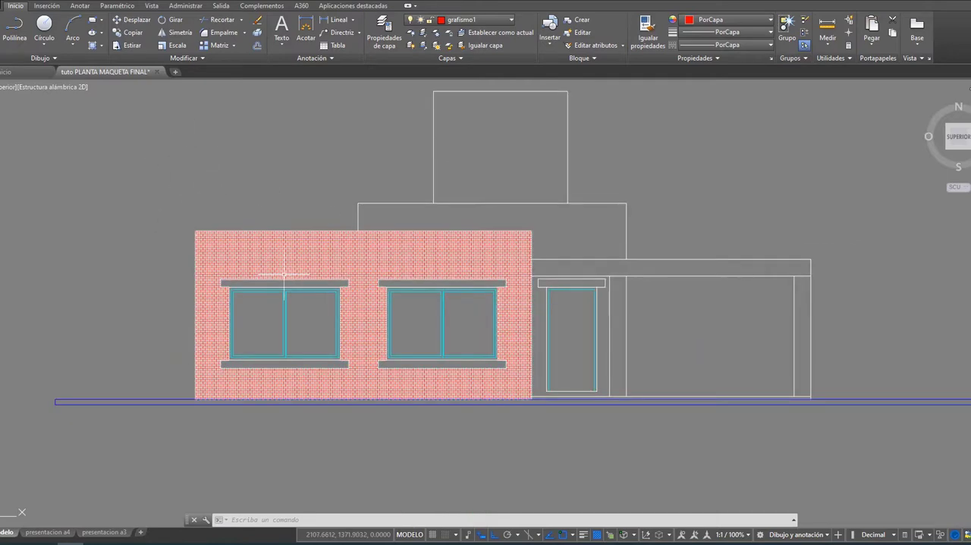
scroll(283, 273, "up", 2)
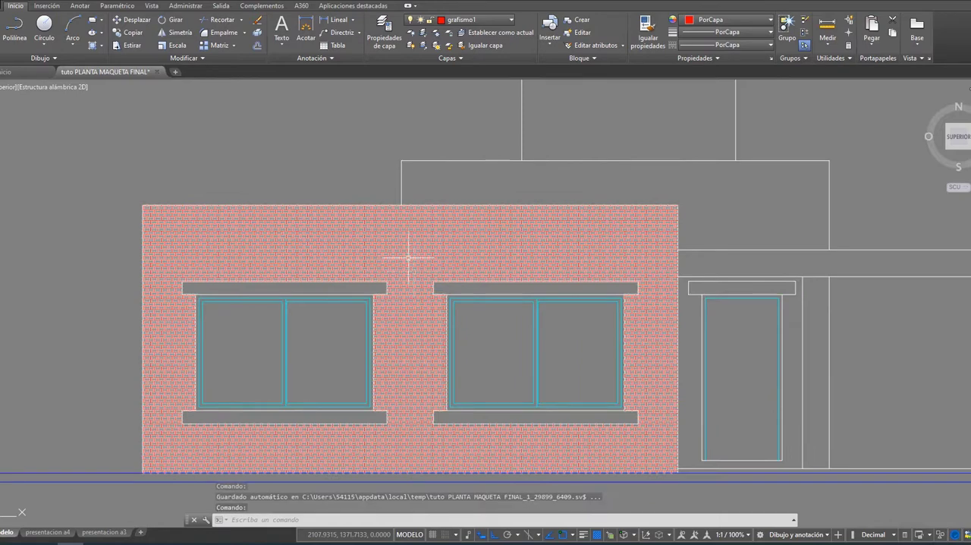
Step: Erase the brick hatch from the front elevation's wall
mouse_move(408, 258)
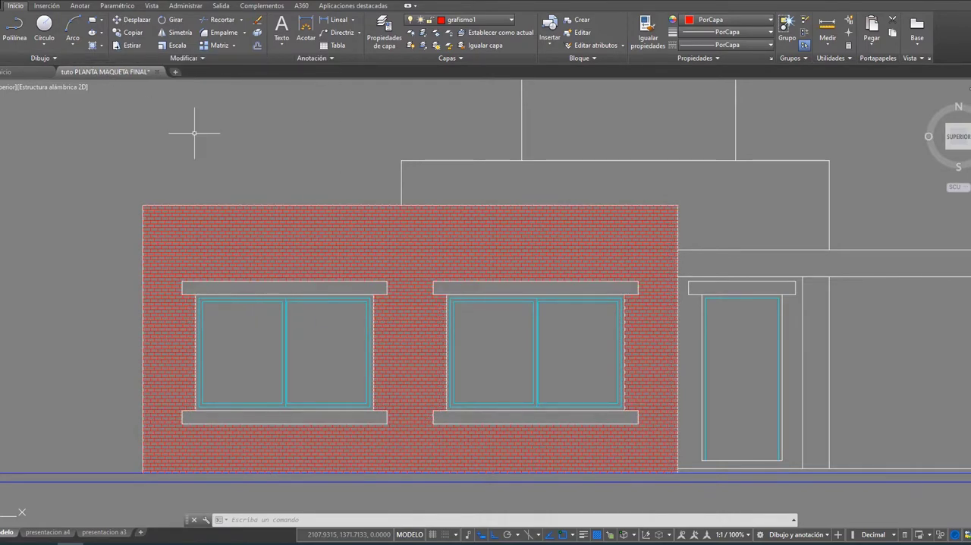
left_click(238, 229)
key("Delete")
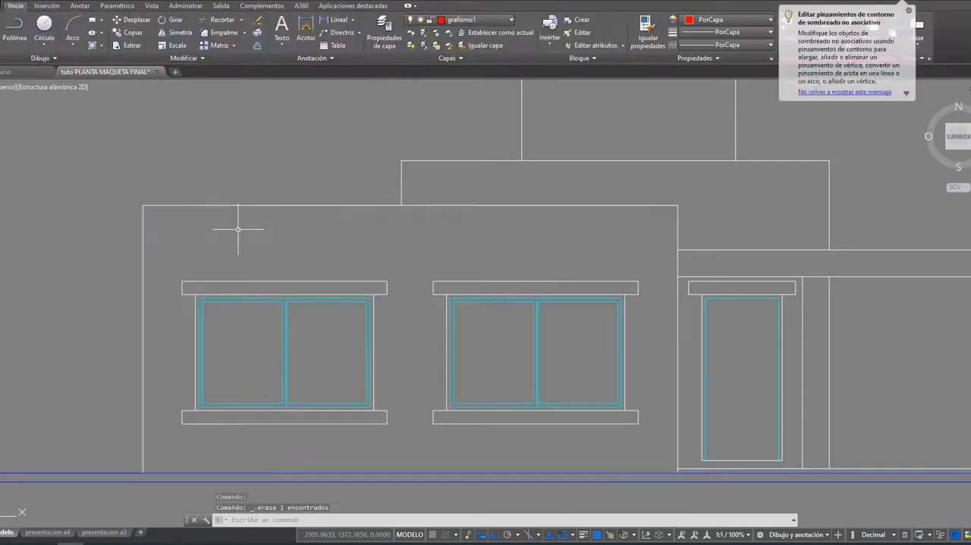
Step: Hatch the front wall around the two windows with the LINE pattern at a 0° angle
left_click(93, 45)
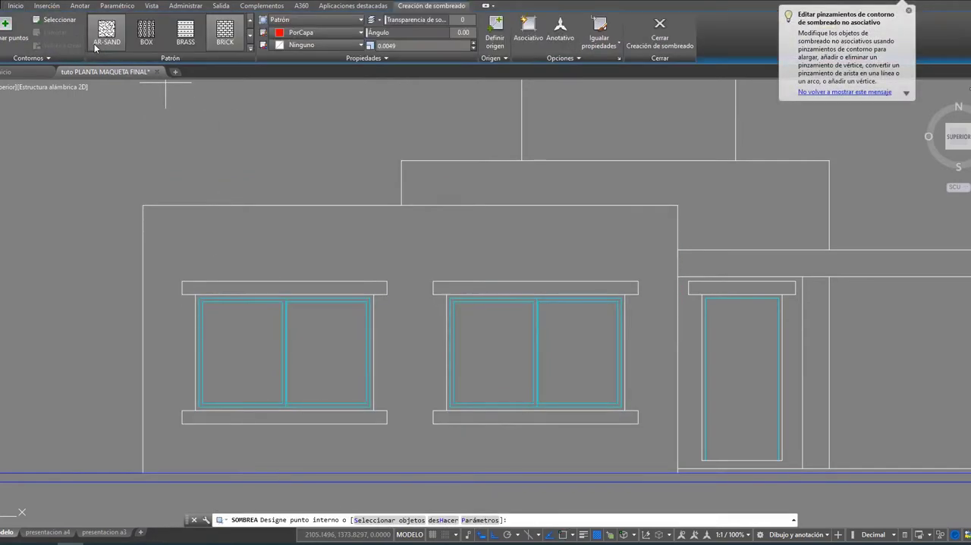
left_click(250, 47)
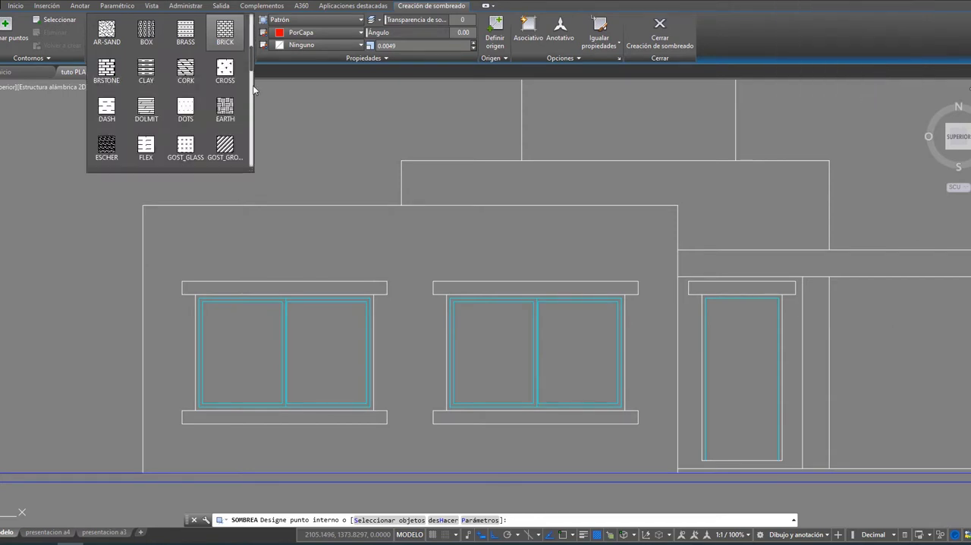
left_click_drag(250, 73, 254, 139)
left_click(185, 141)
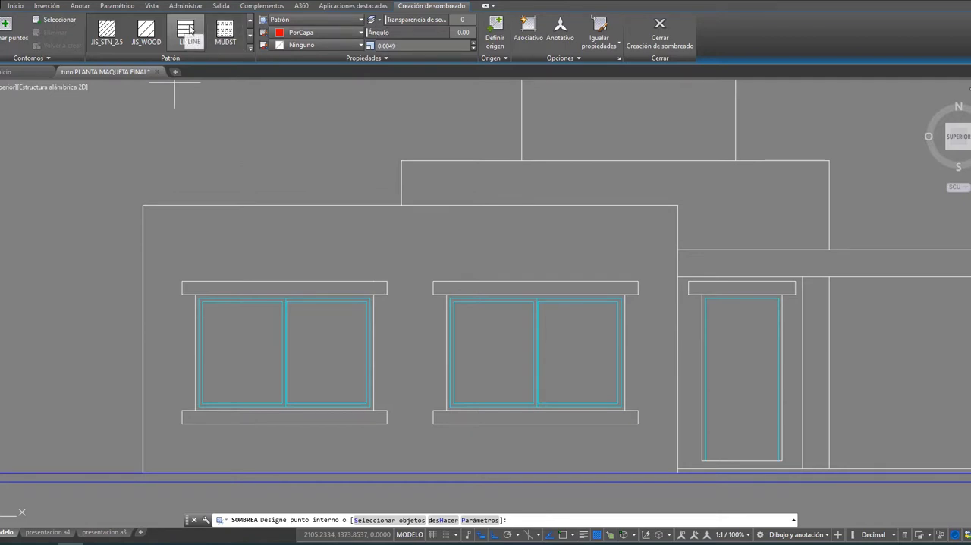
left_click(343, 233)
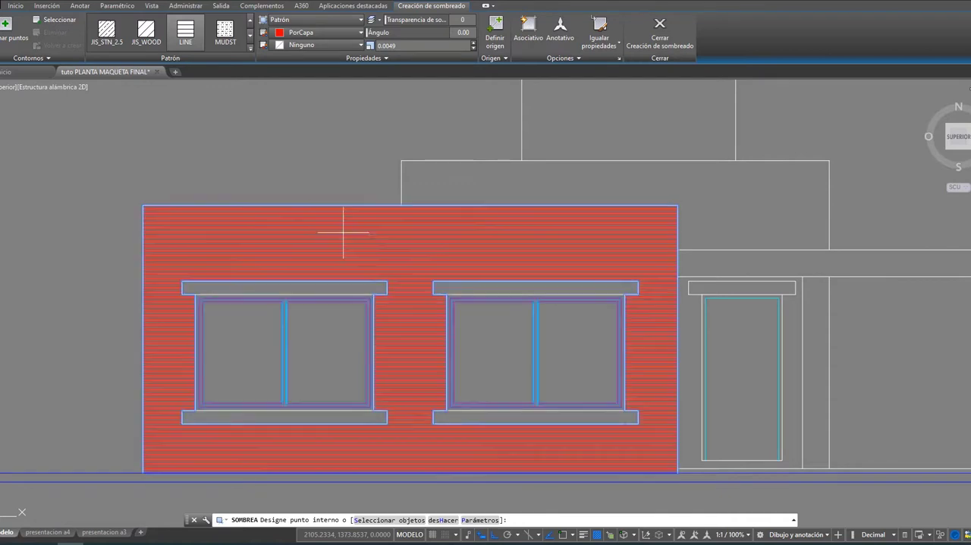
scroll(318, 235, "up", 4)
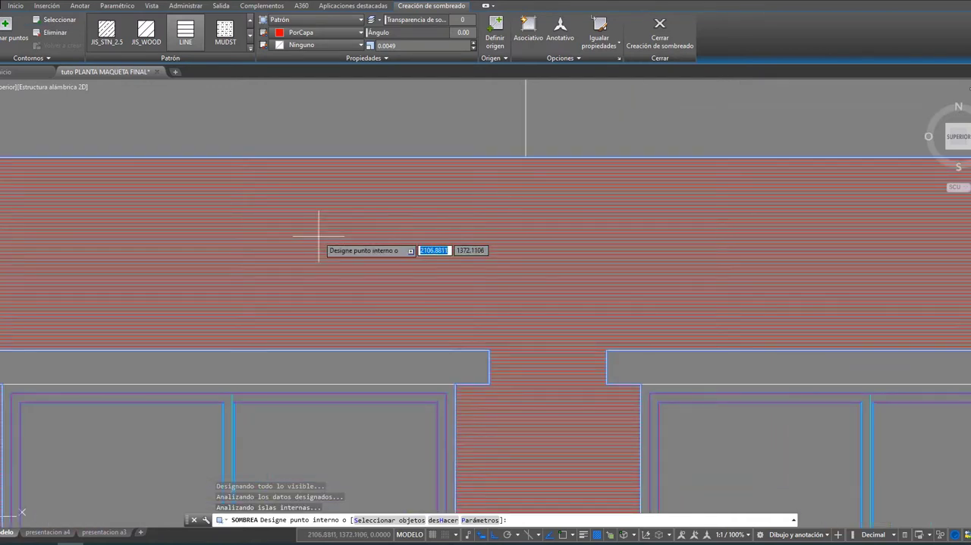
left_click_drag(368, 32, 455, 32)
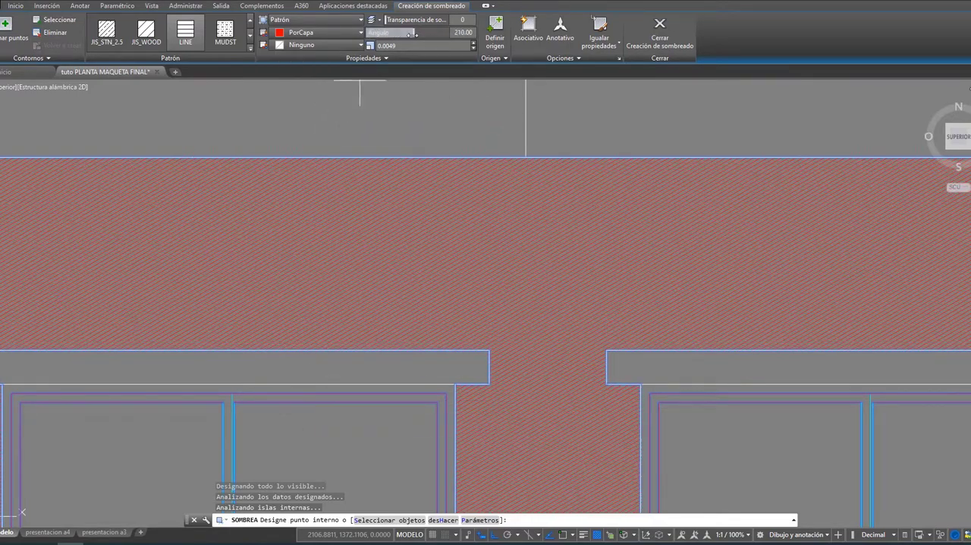
left_click_drag(404, 33, 368, 33)
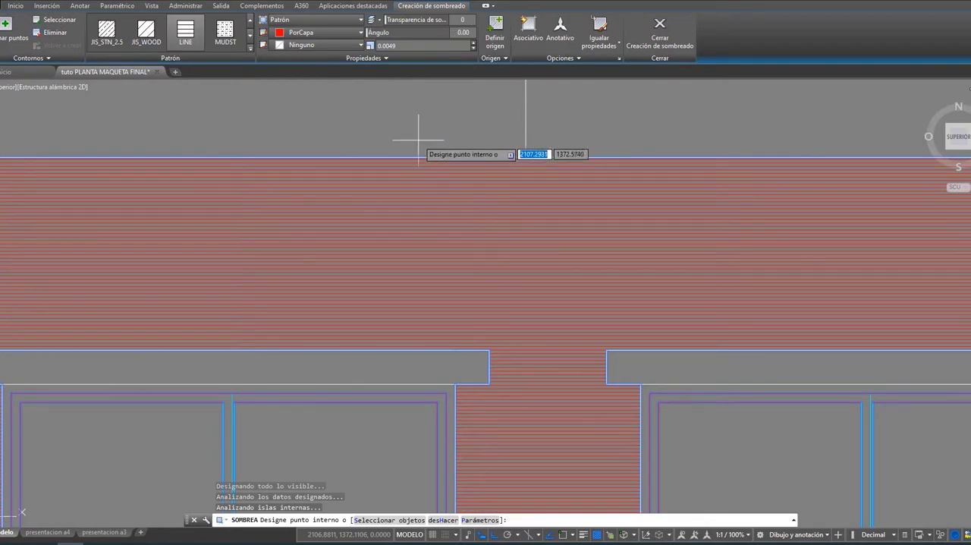
Step: Widen the line spacing of the front wall's hatch, setting its scale to 0.0400
left_click(474, 43)
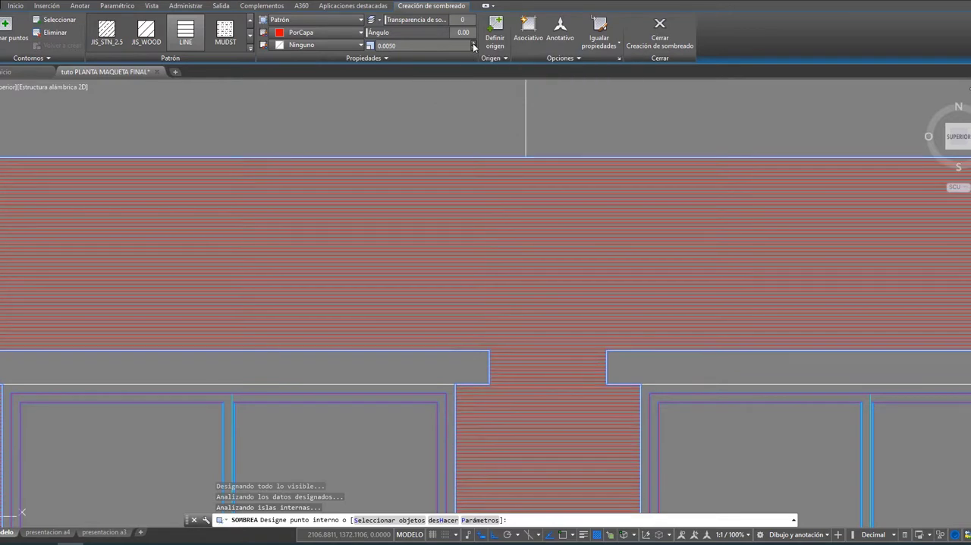
left_click(473, 43)
left_click(474, 43)
left_click(473, 43)
left_click(474, 43)
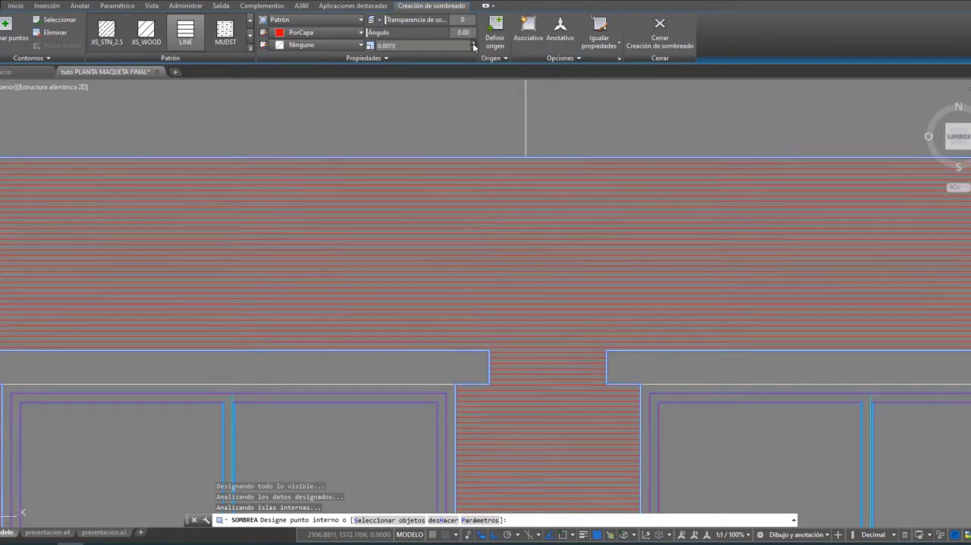
left_click(473, 43)
left_click(473, 43)
left_click(473, 44)
left_click(473, 43)
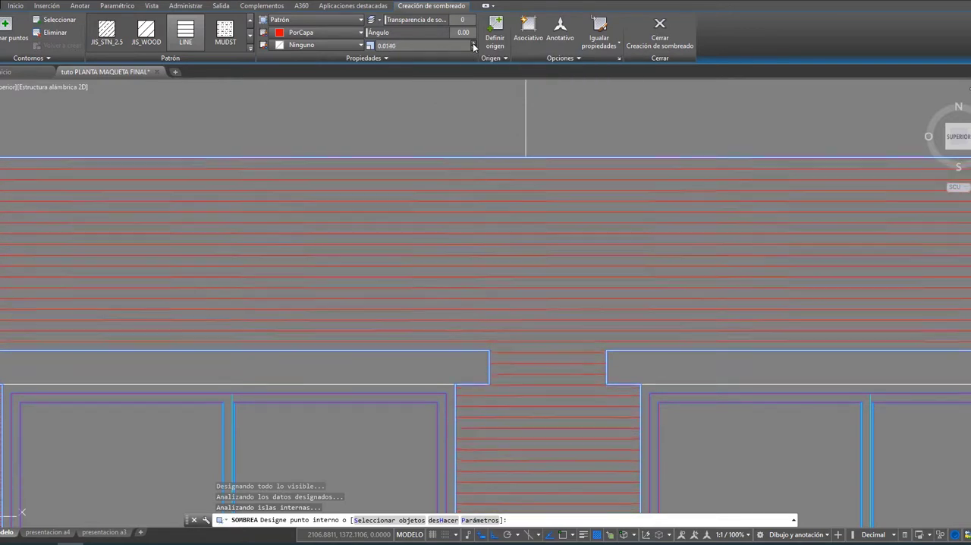
left_click(473, 43)
left_click(473, 44)
left_click(473, 44)
left_click(474, 44)
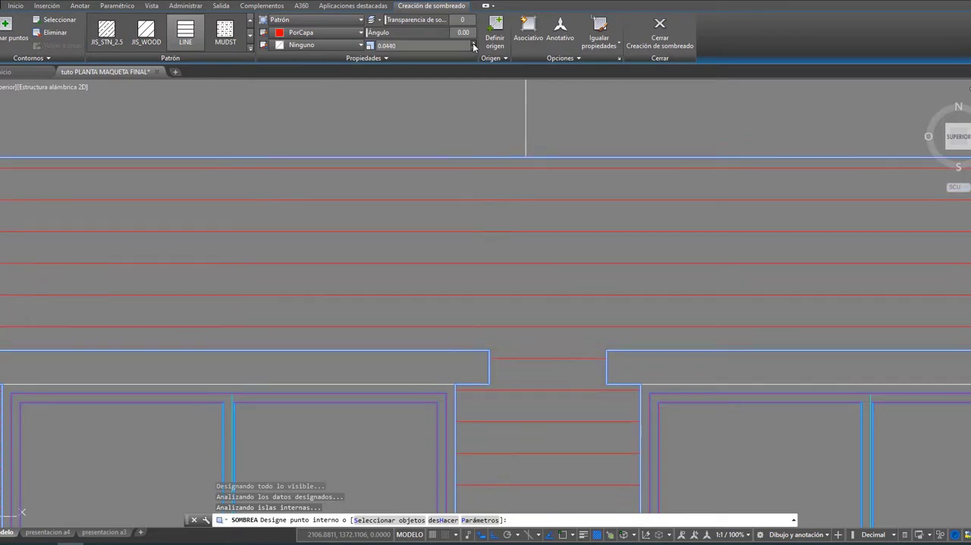
left_click(474, 44)
left_click(474, 44)
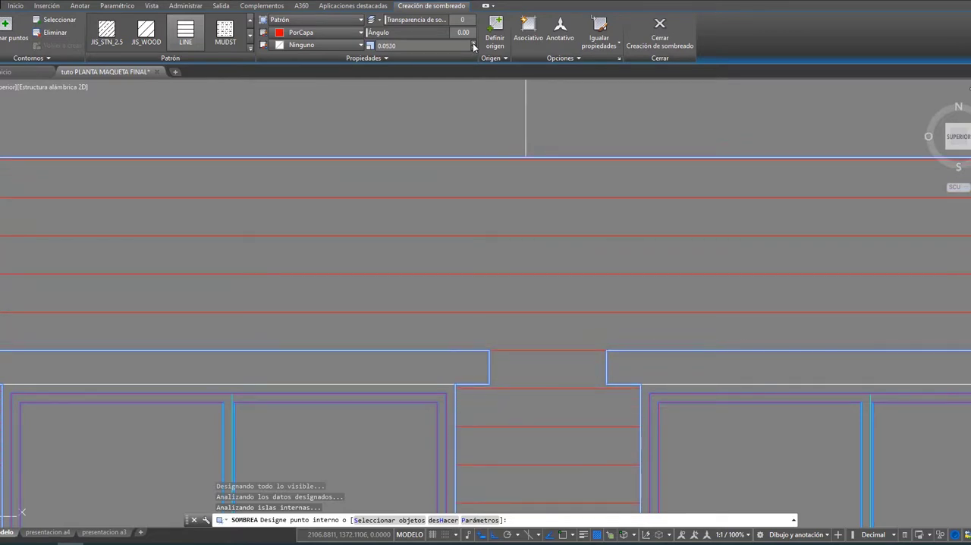
left_click(474, 44)
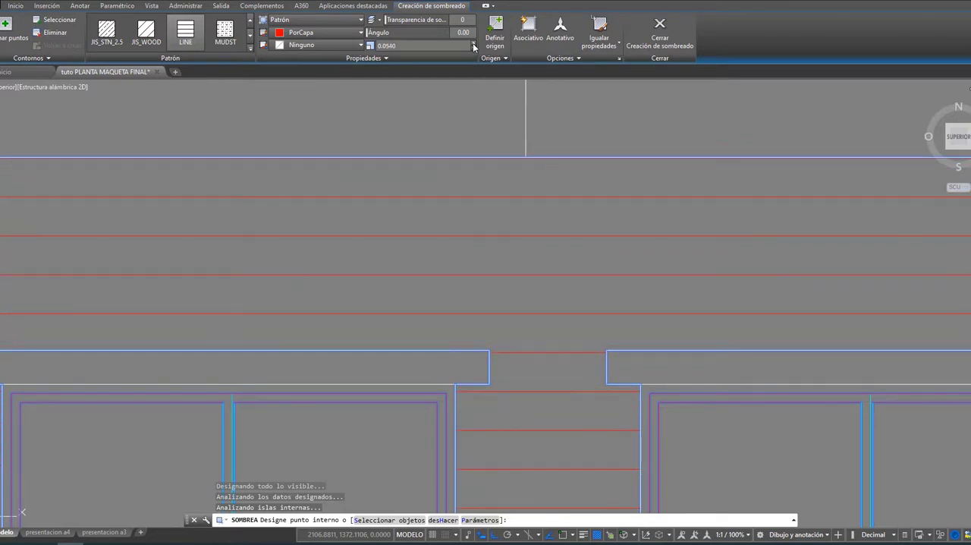
left_click(473, 50)
left_click(473, 49)
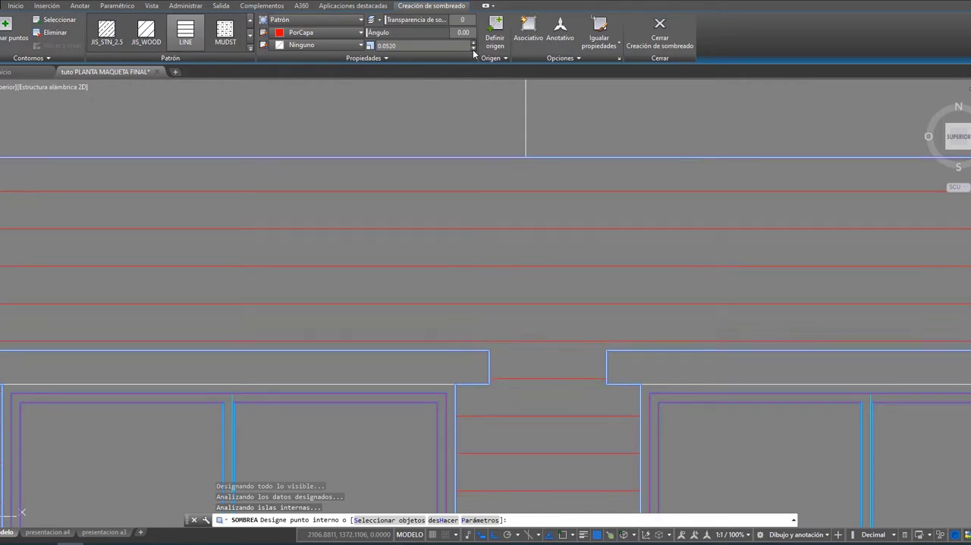
left_click(472, 50)
left_click(473, 49)
left_click(473, 49)
left_click(473, 49)
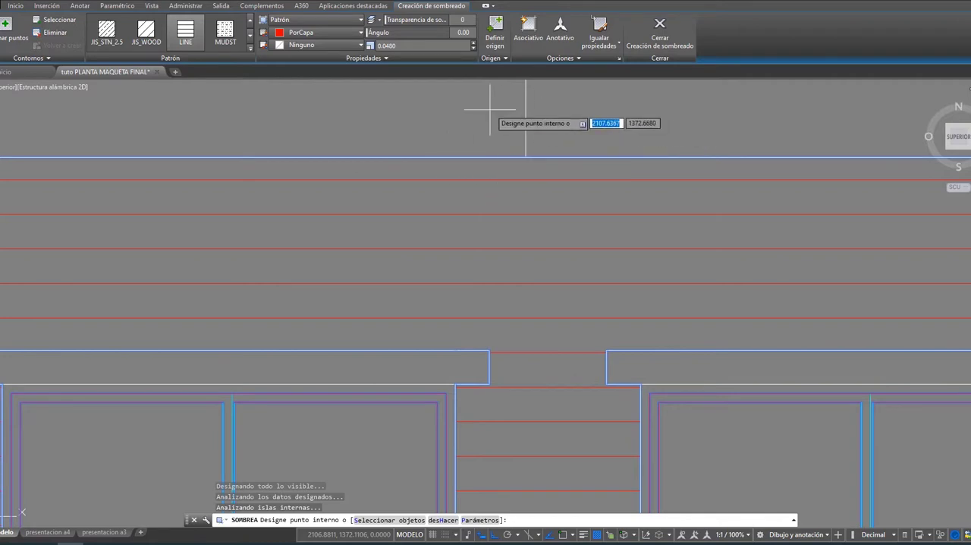
left_click(473, 50)
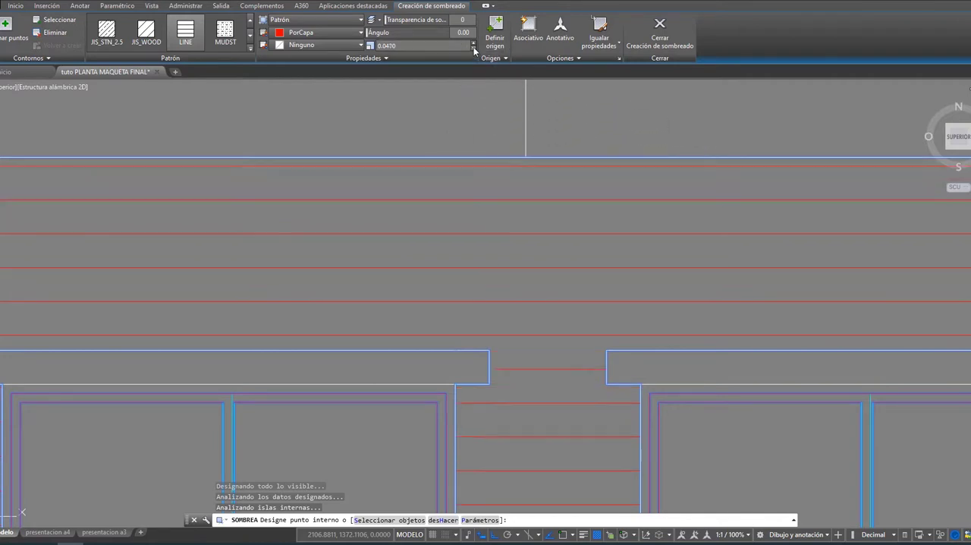
left_click(473, 49)
left_click(473, 50)
left_click(472, 50)
left_click(472, 49)
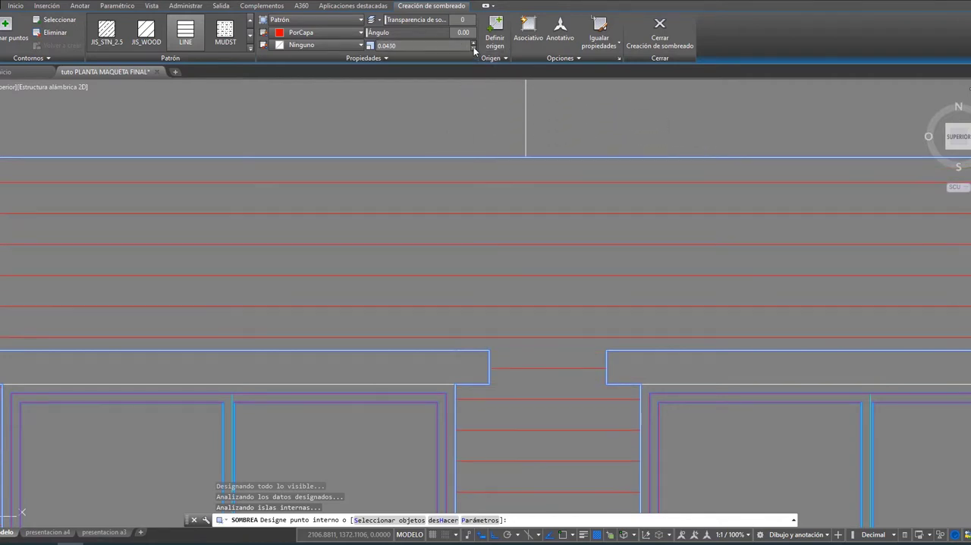
left_click(473, 49)
left_click(473, 50)
left_click(472, 50)
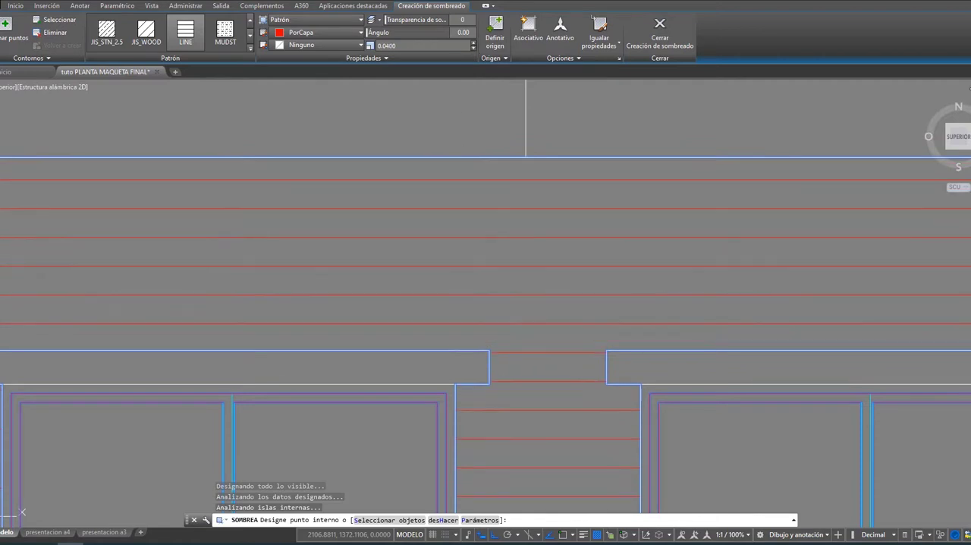
Step: Set the front wall hatch's scale to 0.0200 and finish the hatch
scroll(411, 233, "down", 5)
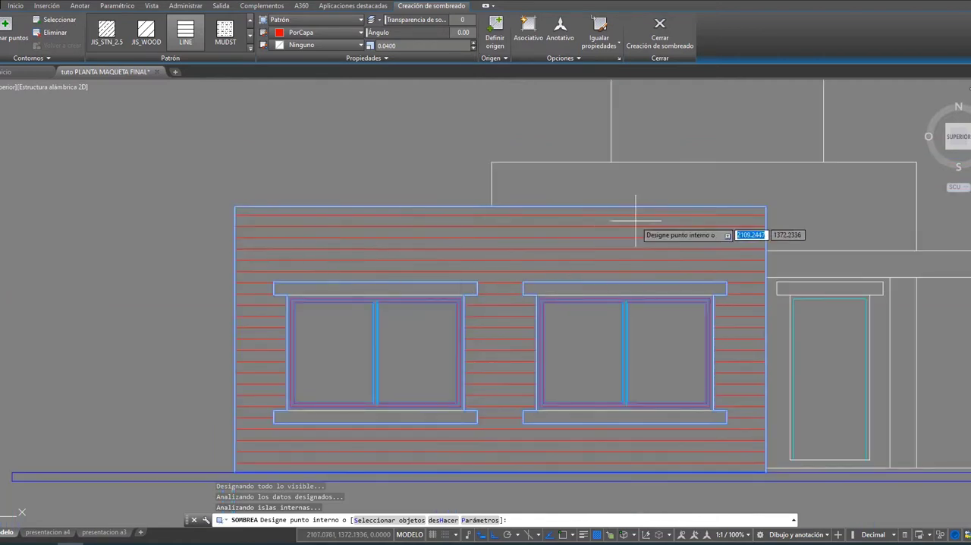
scroll(504, 140, "up", 5)
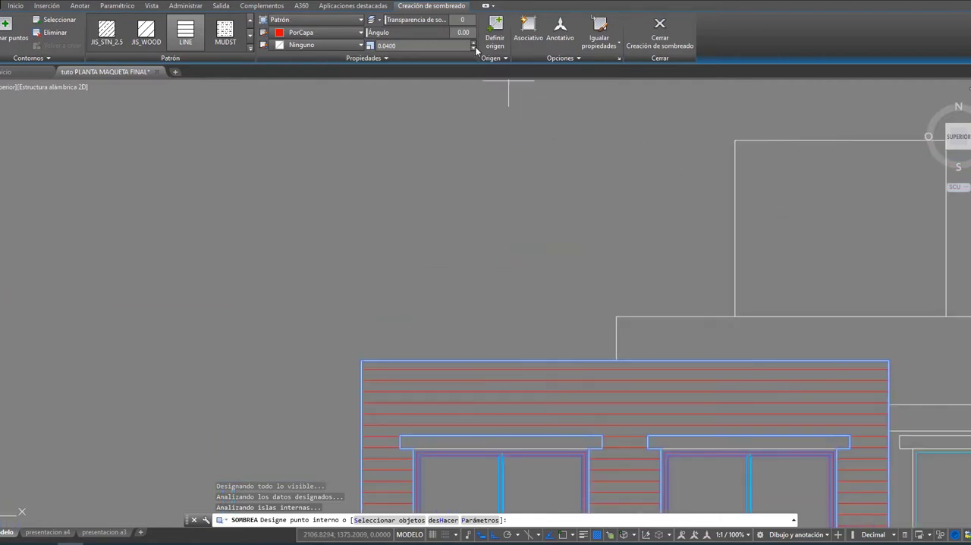
left_click(472, 47)
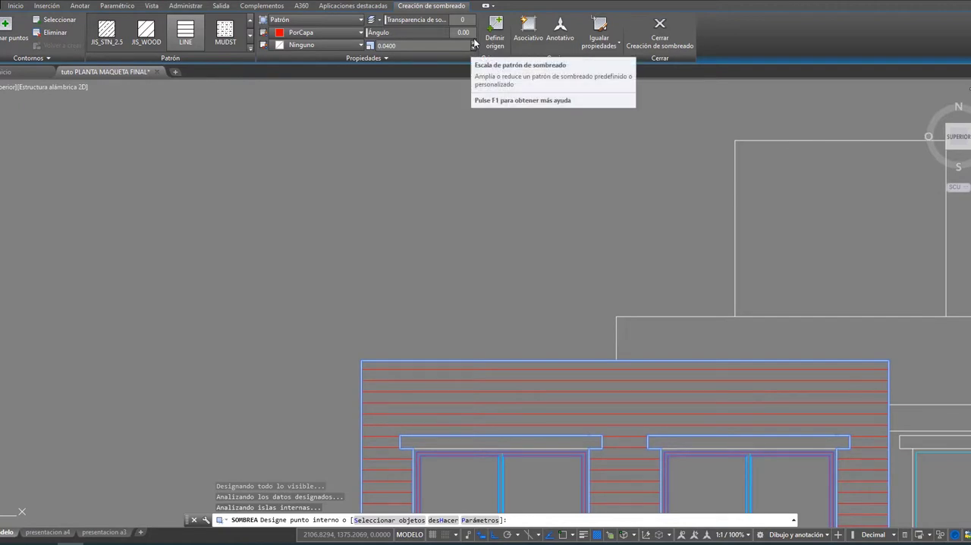
left_click(472, 48)
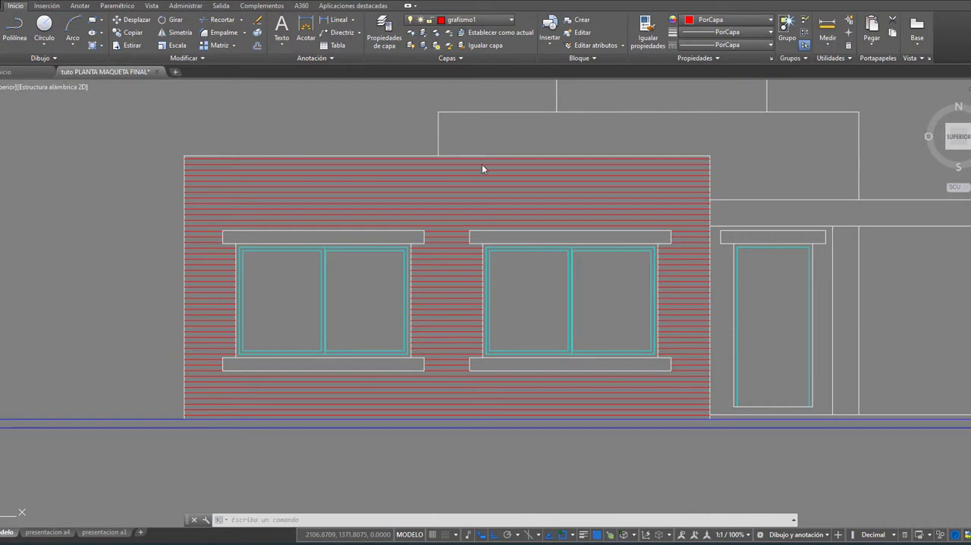
left_click(377, 183)
left_click(370, 188)
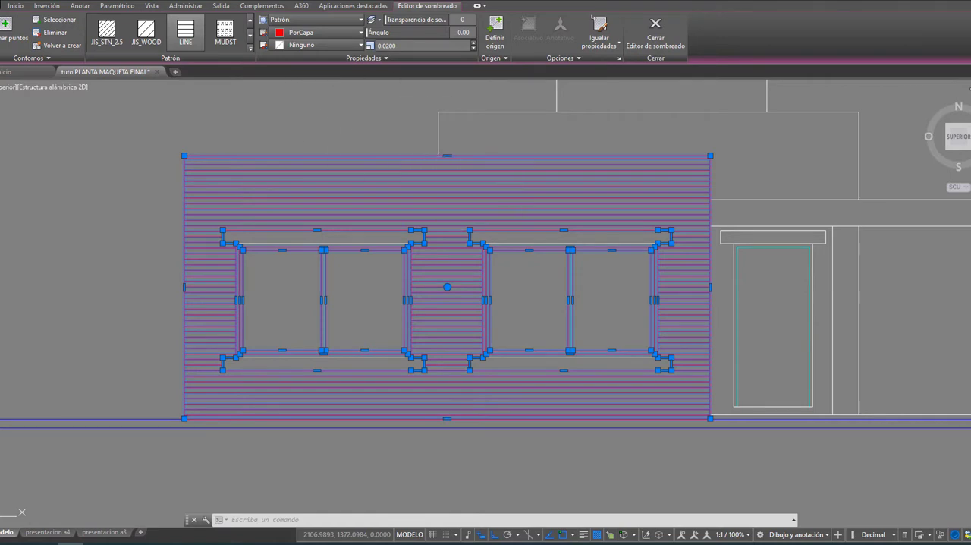
key("Escape")
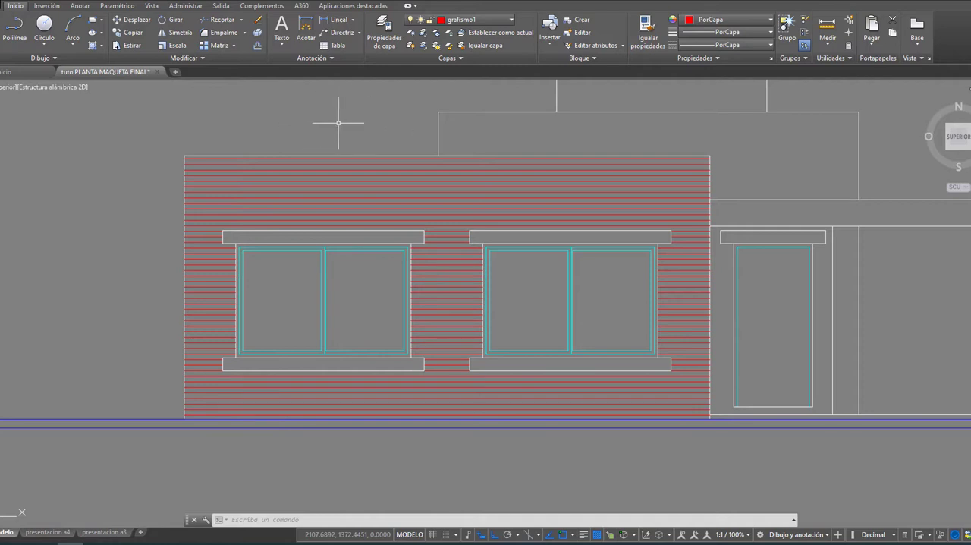
left_click(321, 198)
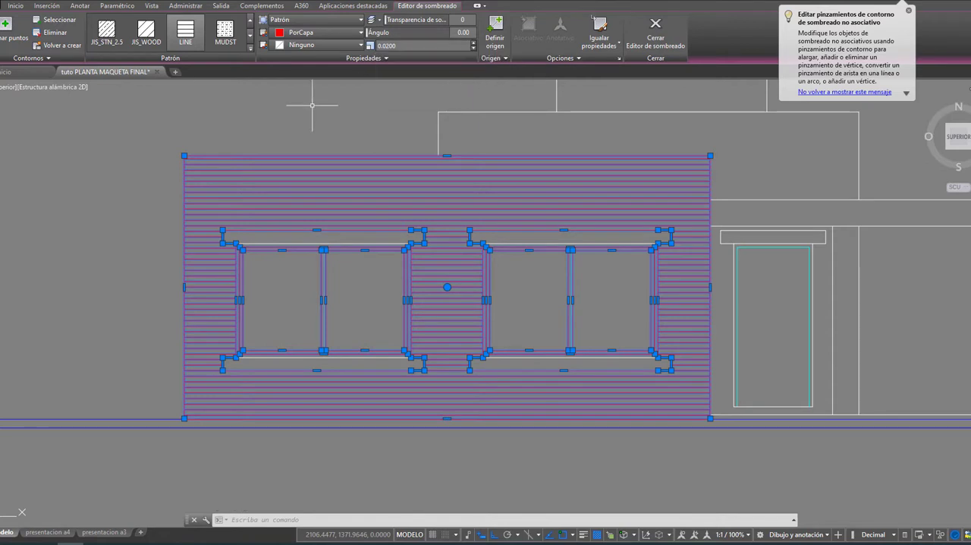
key("Escape")
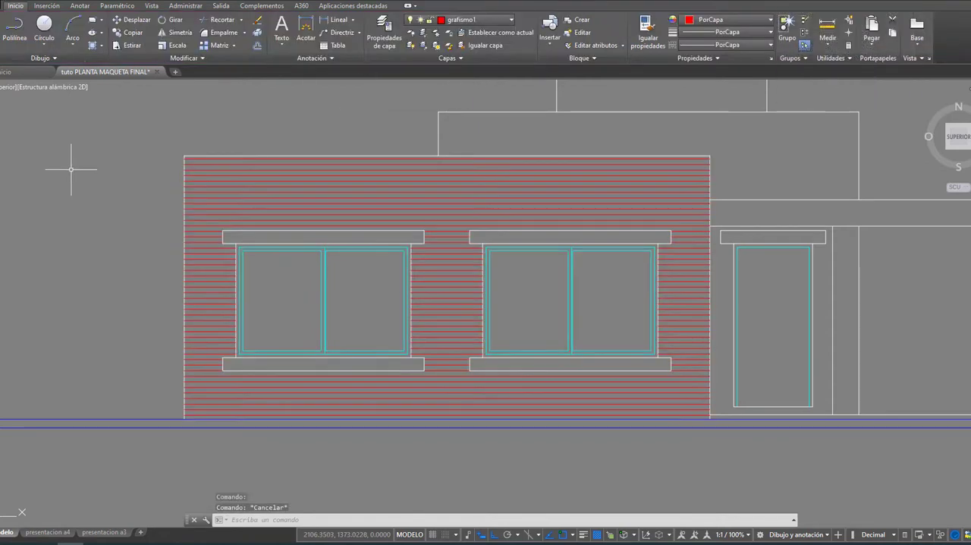
Step: Hatch the lintels and sills of both front windows with the LINE pattern at a 90° angle and 0.0200 scale
left_click(92, 44)
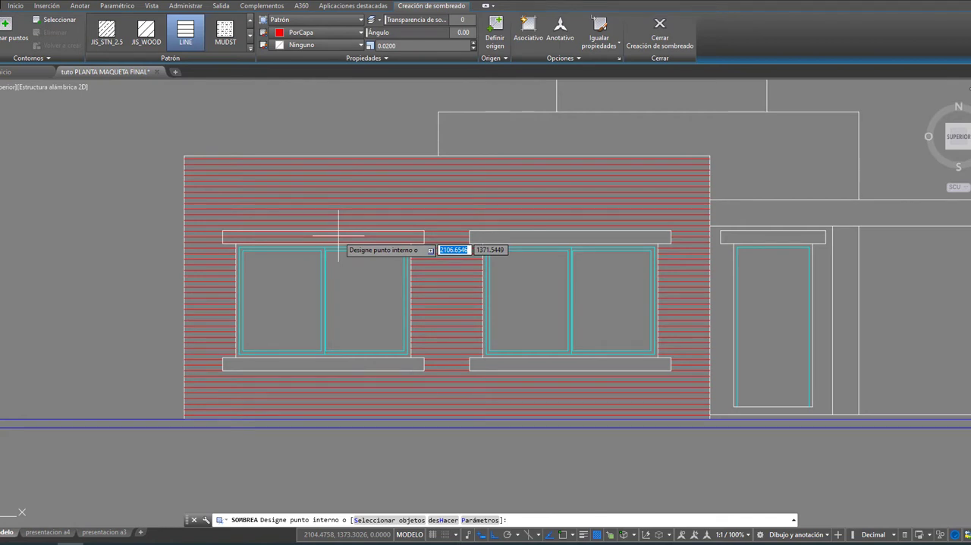
left_click_drag(369, 32, 401, 32)
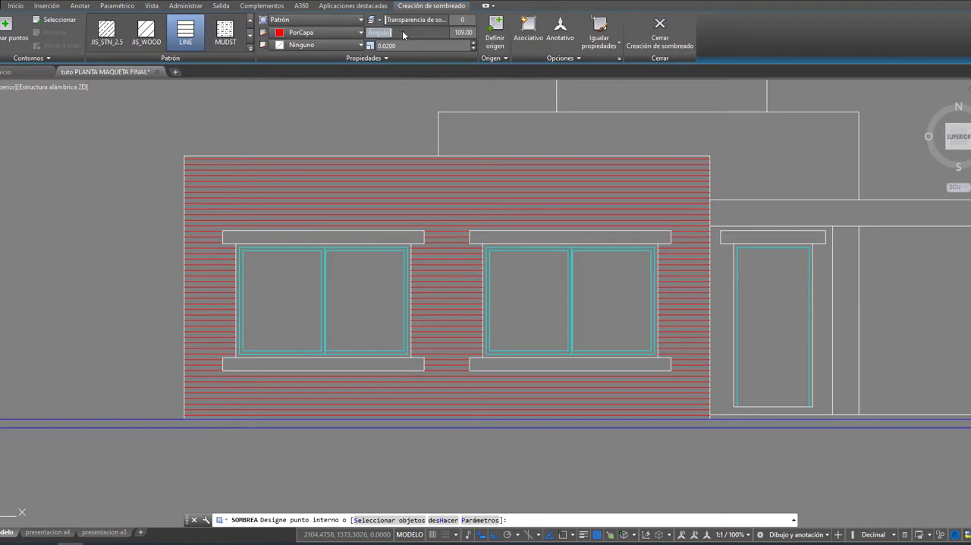
left_click(470, 33)
type("9")
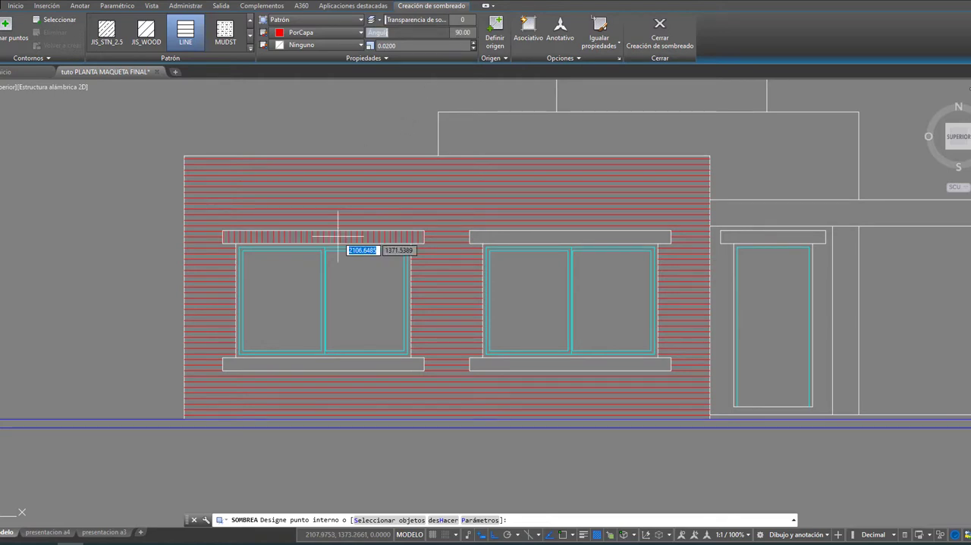
left_click(395, 232)
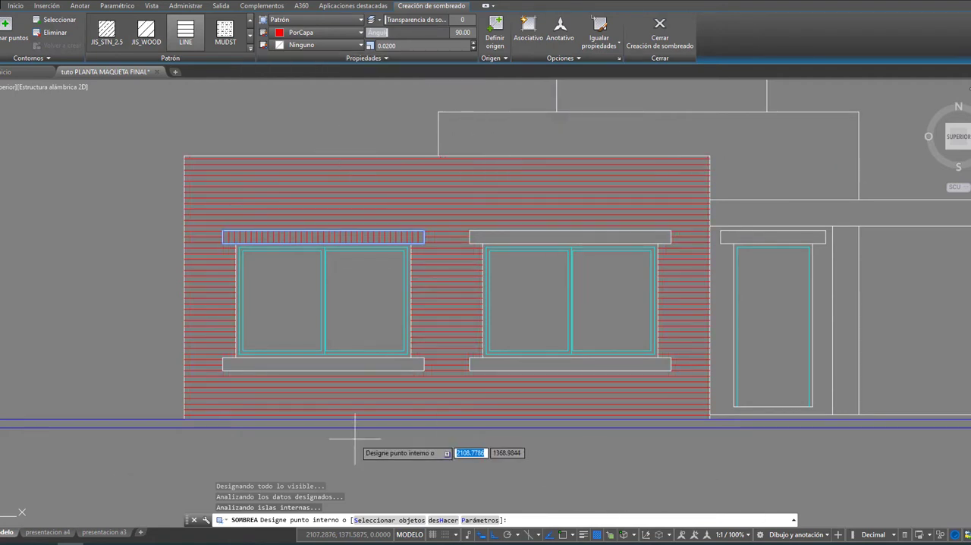
left_click(522, 237)
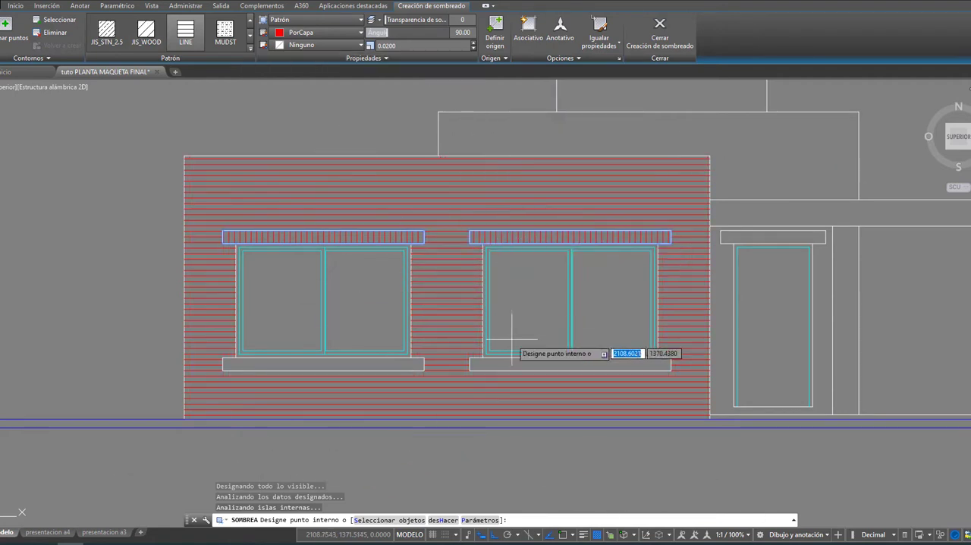
left_click(493, 365)
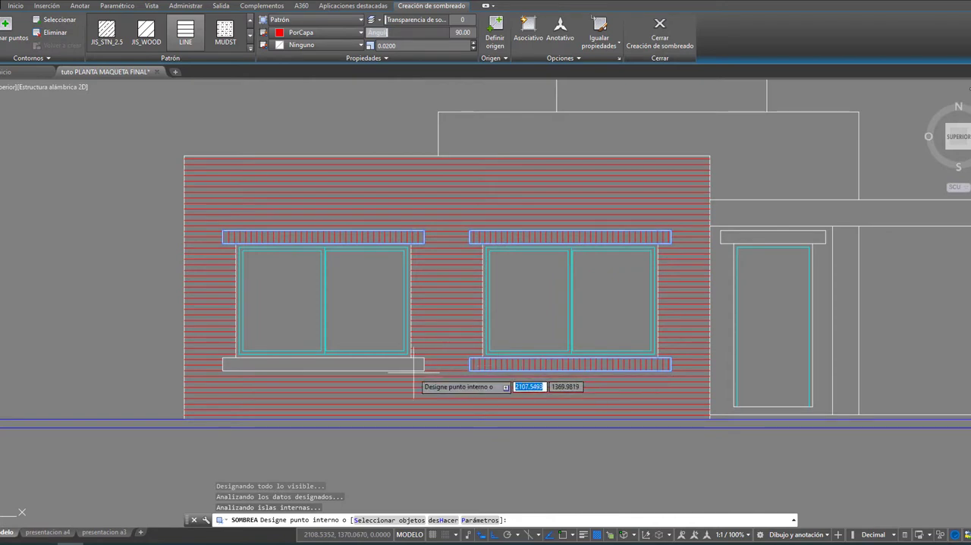
left_click(335, 365)
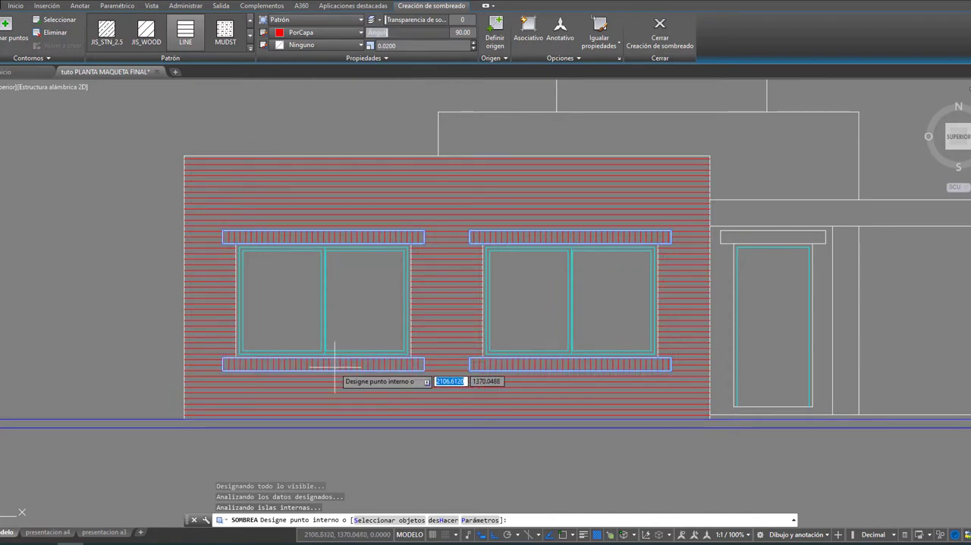
key("Return")
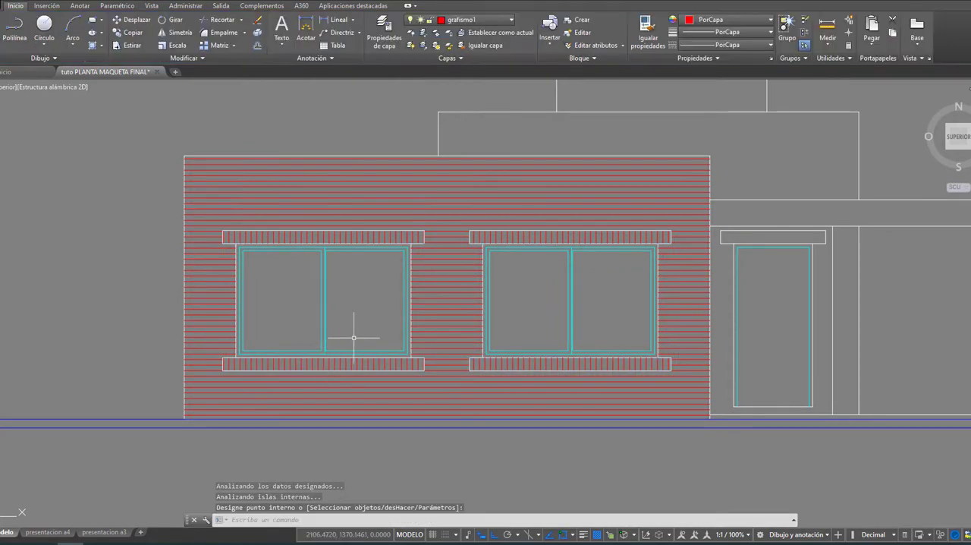
scroll(619, 326, "down", 2)
middle_click_drag(622, 325, 459, 314)
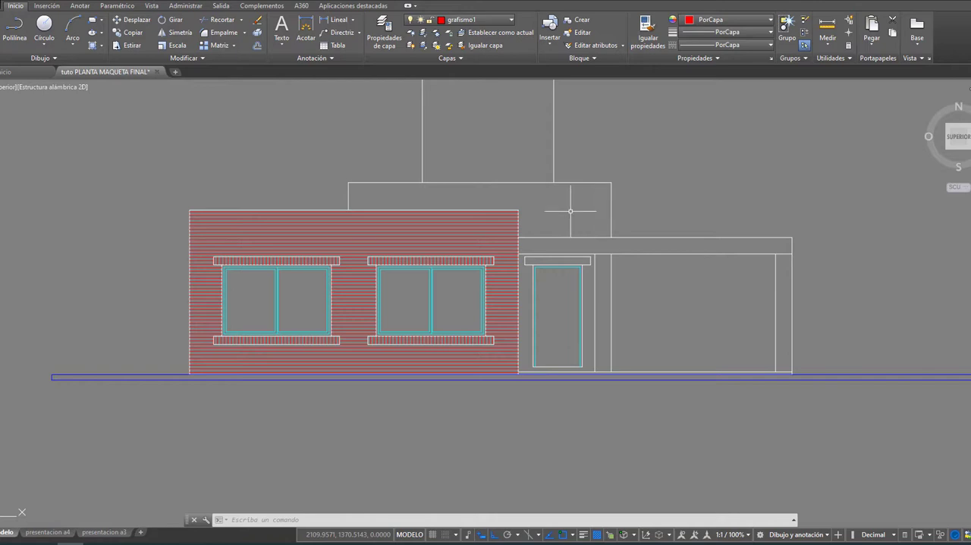
Step: Make the gtrafismo2 layer current in the layer properties
left_click(383, 29)
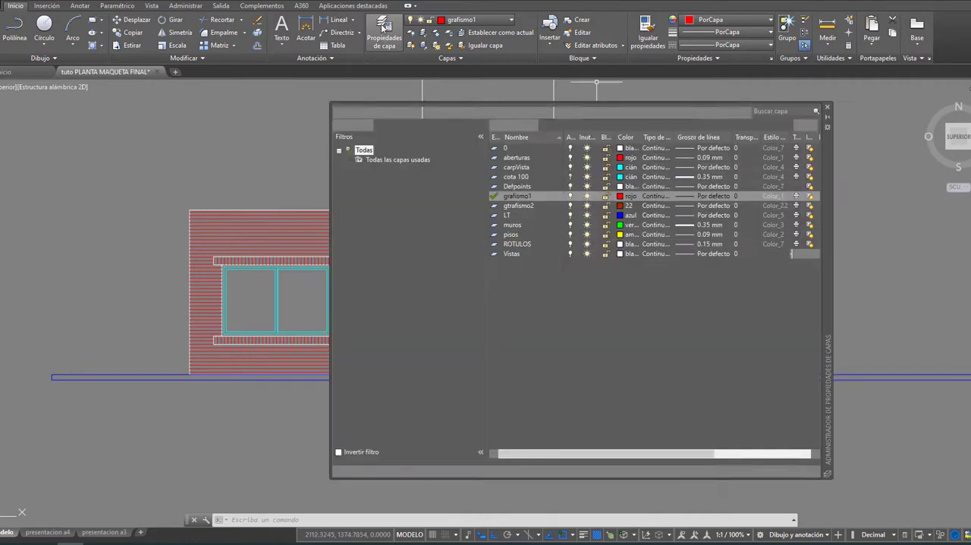
left_click(517, 206)
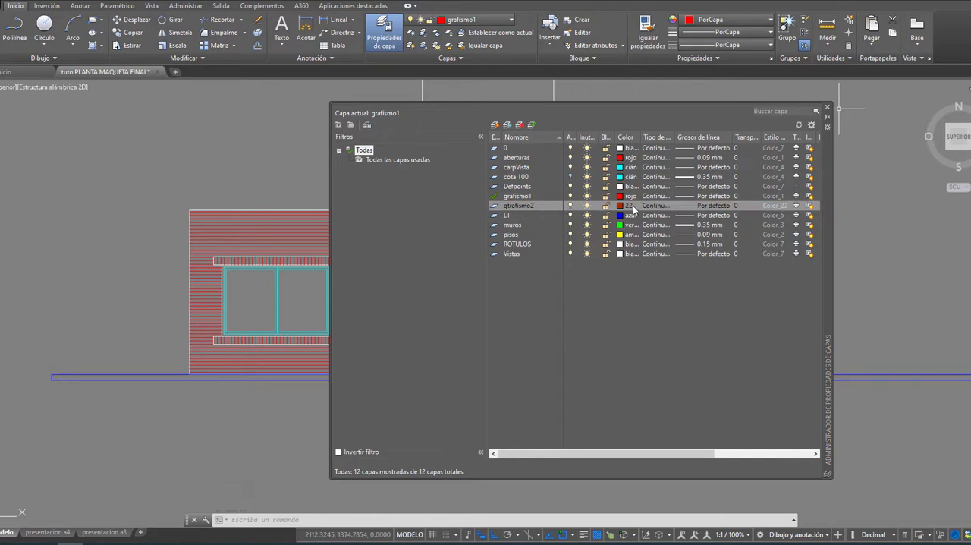
double_click(538, 205)
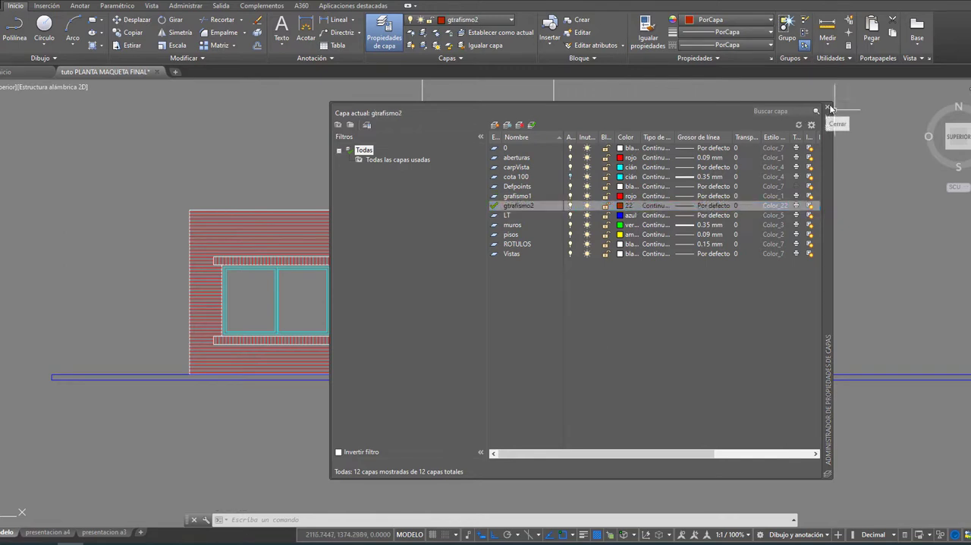
left_click(829, 110)
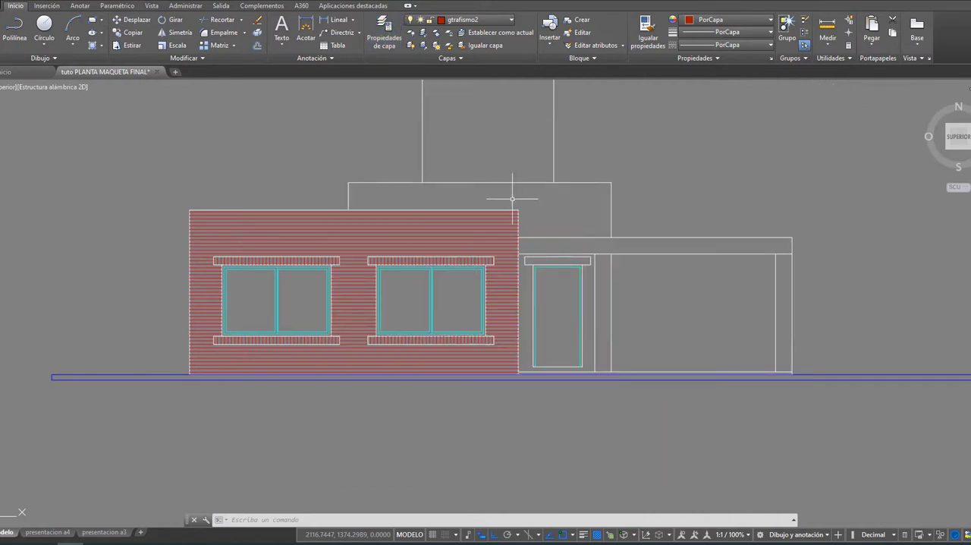
Step: Hatch the lintel above the front door with the LINE pattern at a 90° angle and 0.0200 scale
left_click(92, 45)
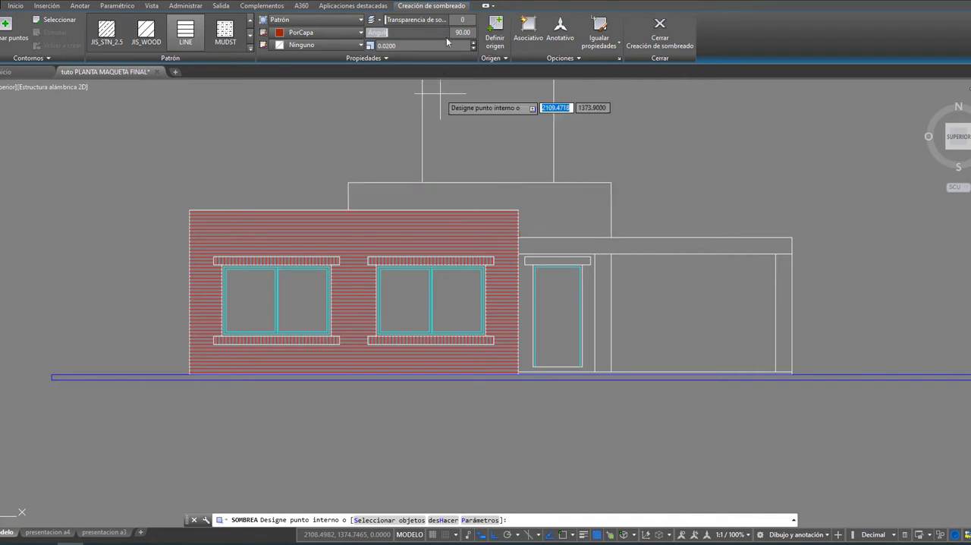
left_click(549, 261)
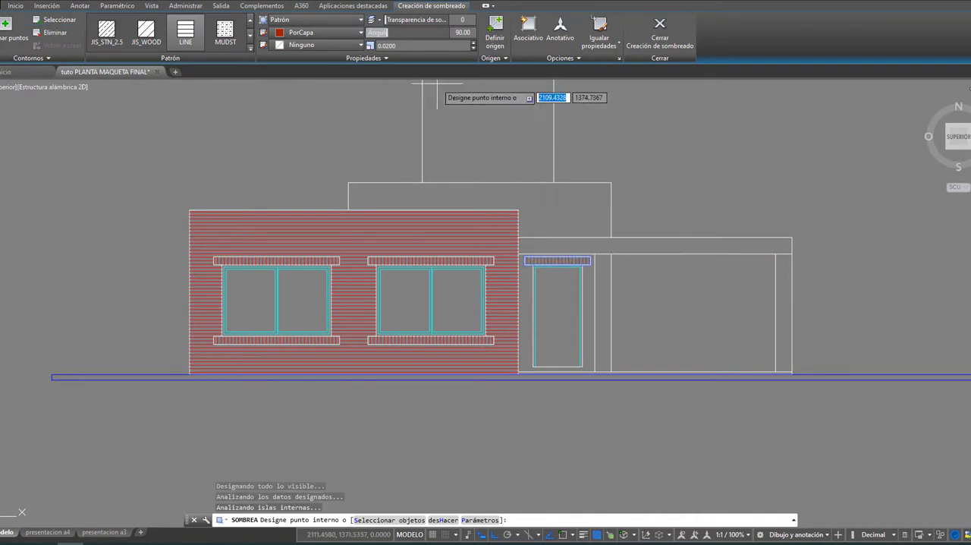
key("Return")
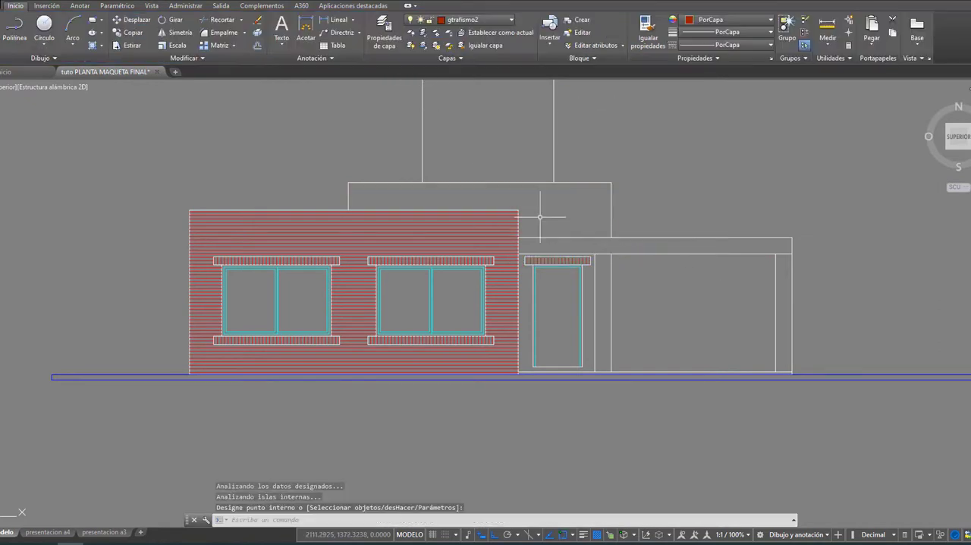
Step: Hatch the set-back upper wall and the wall around the front door with the LINE pattern at 0° and 0.0200 scale
left_click(93, 45)
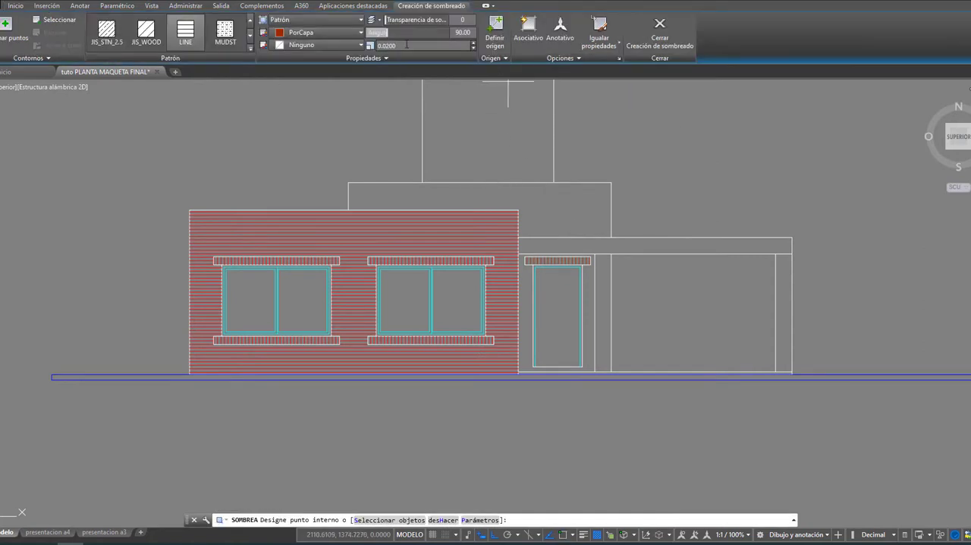
left_click_drag(389, 32, 368, 32)
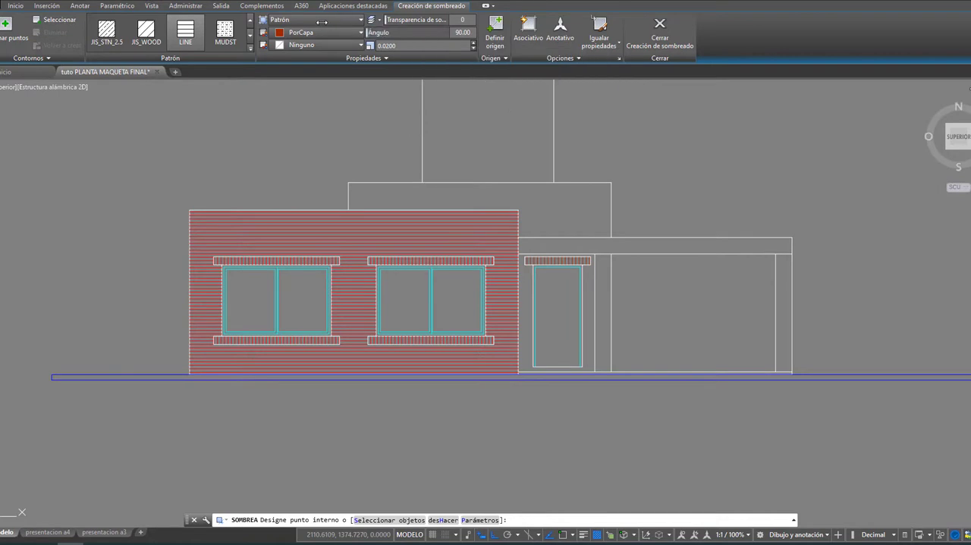
left_click(556, 203)
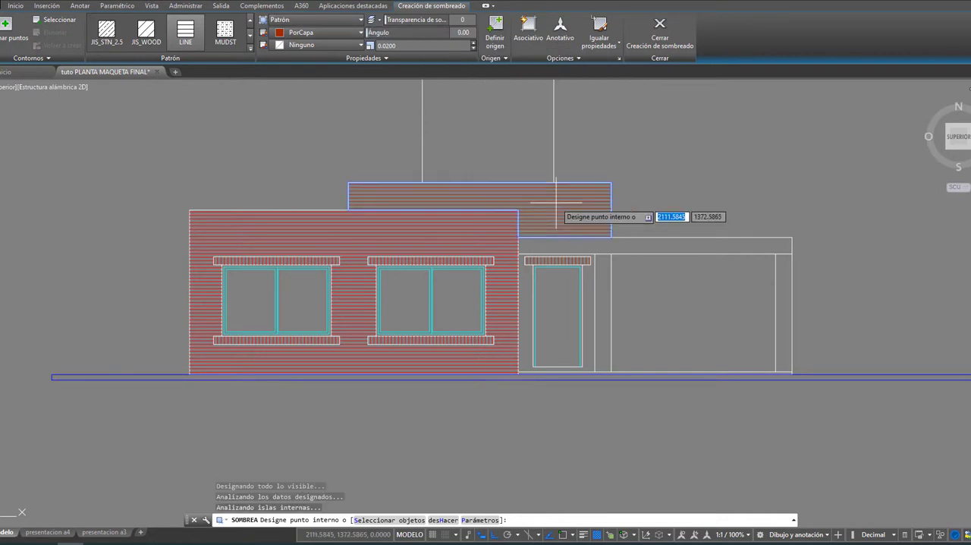
scroll(525, 281, "up", 2)
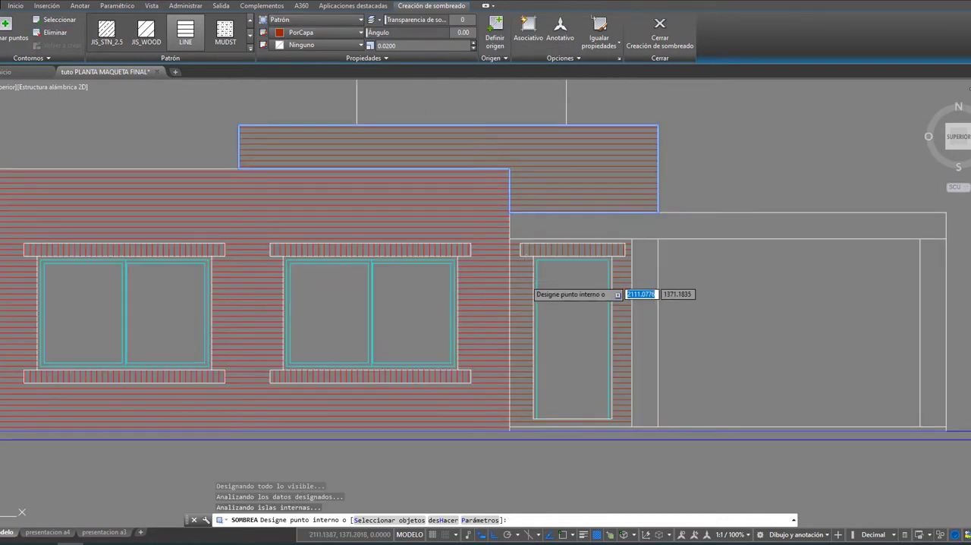
left_click(525, 281)
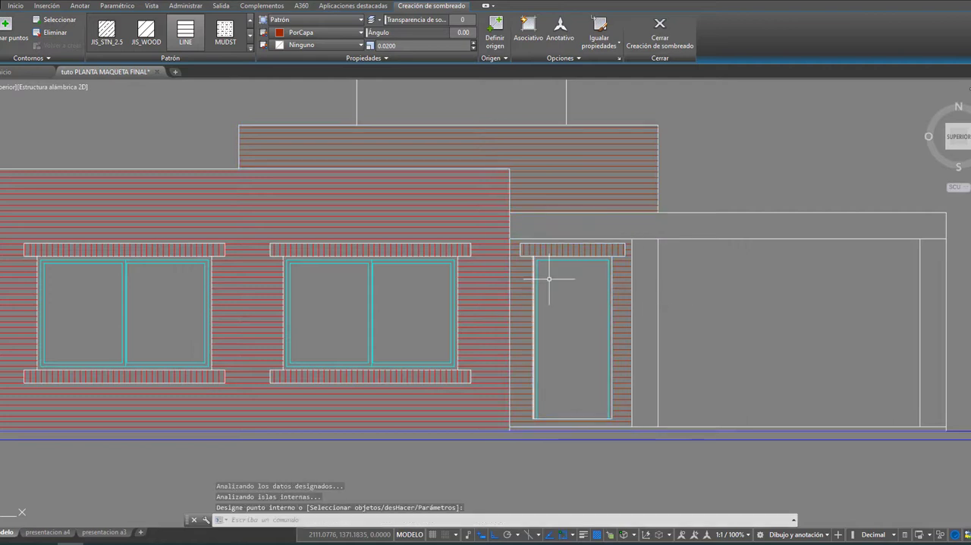
key("Return")
Step: Hatch the tall rectangular volume above the front elevation's roof with the GRAVEL pattern at a 0° angle
scroll(746, 278, "down", 3)
scroll(746, 281, "down", 2)
middle_click_drag(745, 289, 635, 292)
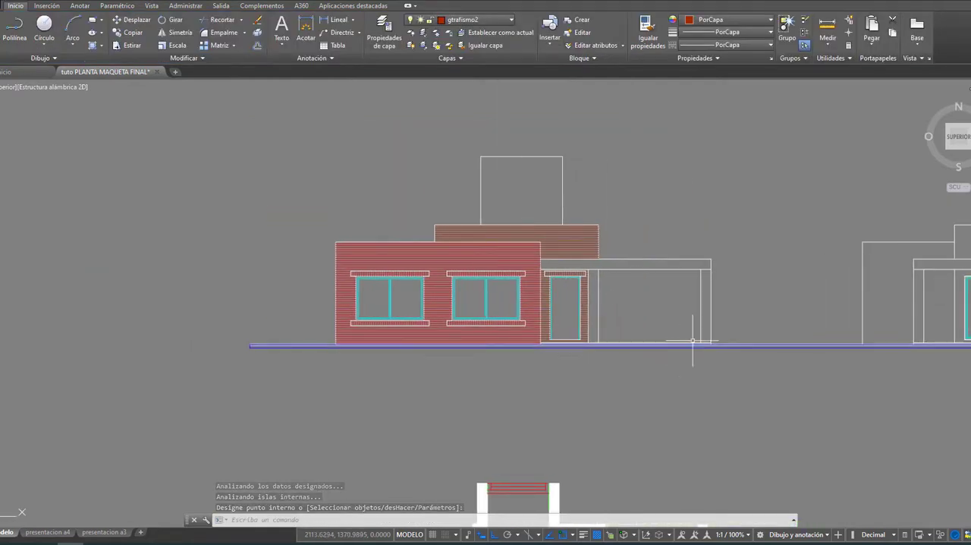
middle_click_drag(685, 288, 651, 307)
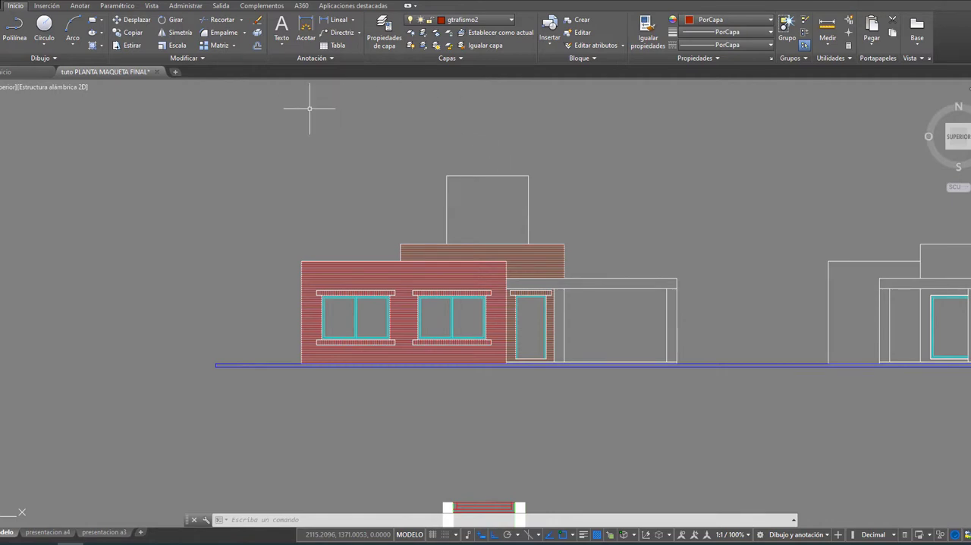
left_click(93, 47)
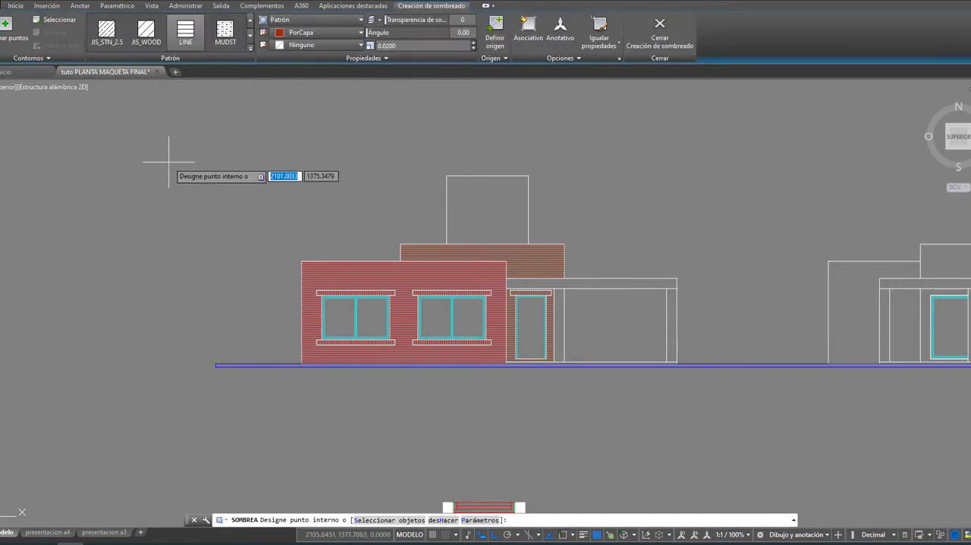
left_click(250, 47)
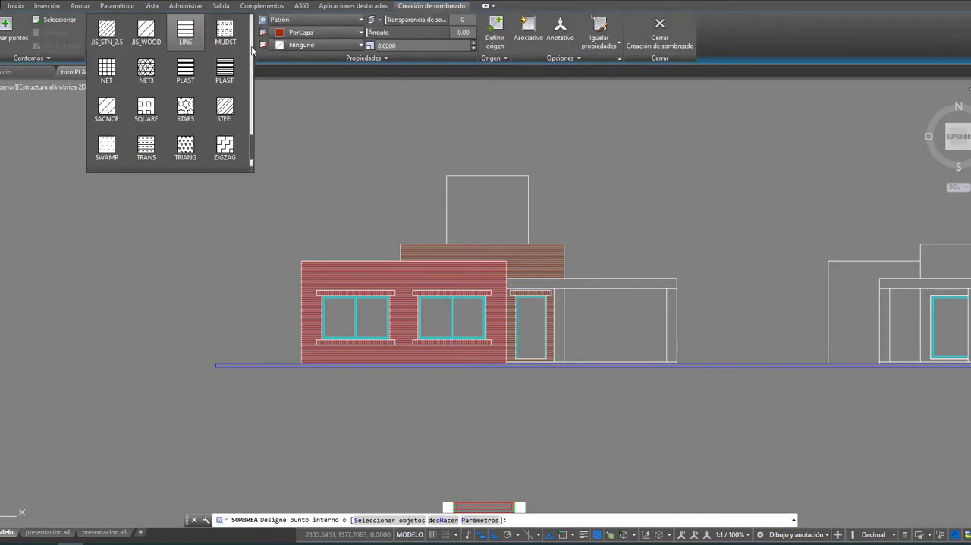
left_click(251, 120)
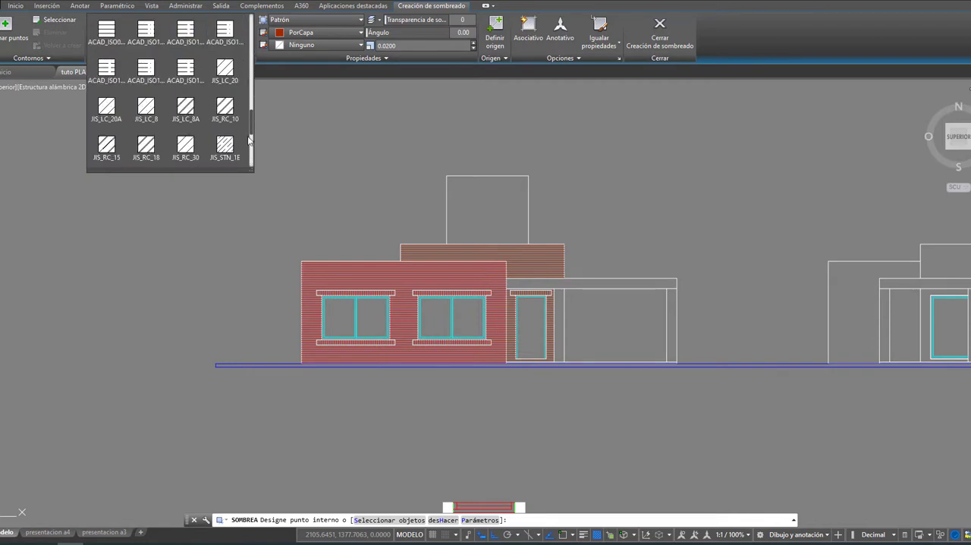
left_click(252, 146)
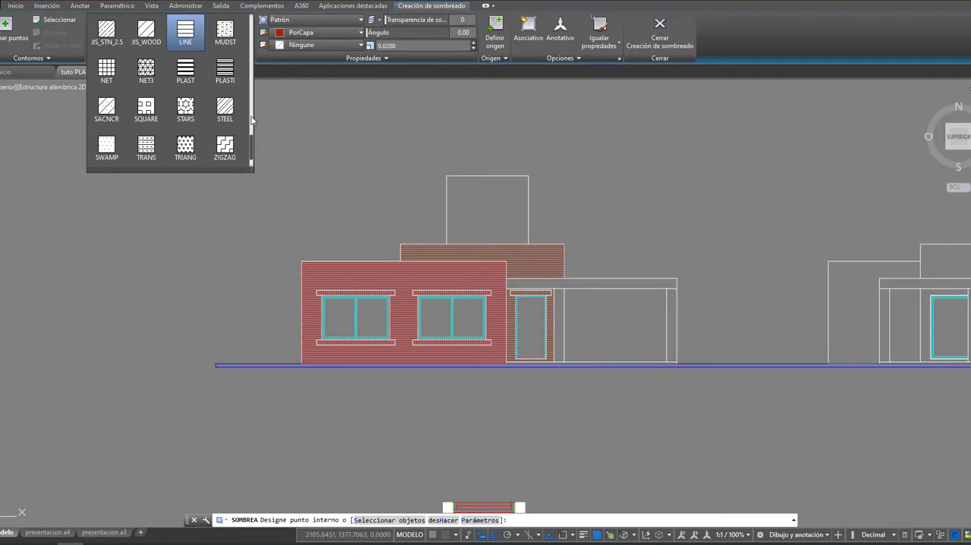
scroll(243, 114, "up", 4)
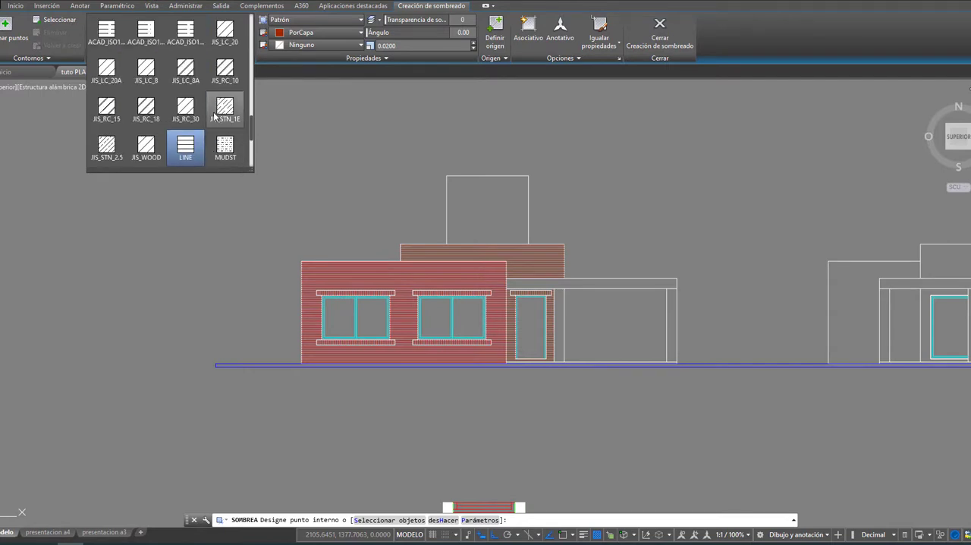
scroll(215, 115, "up", 3)
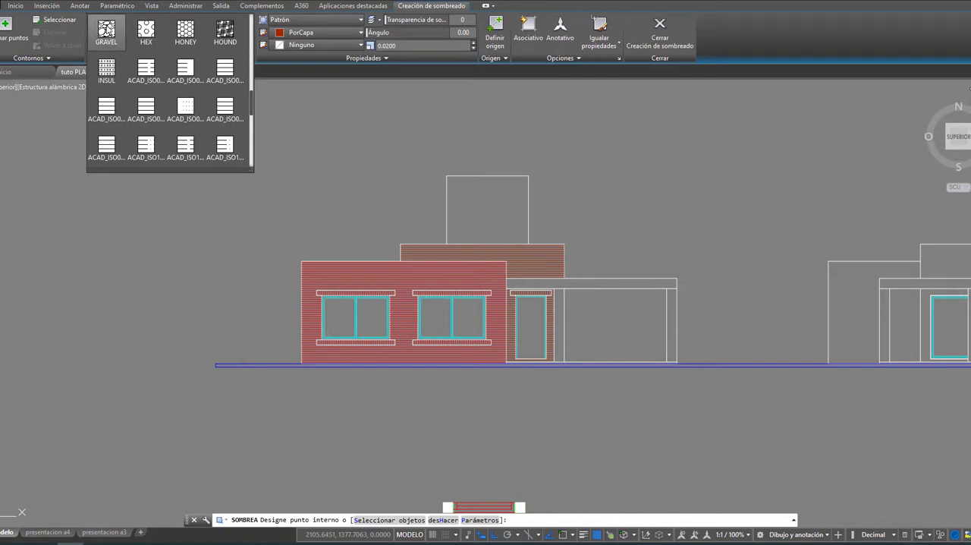
left_click(106, 30)
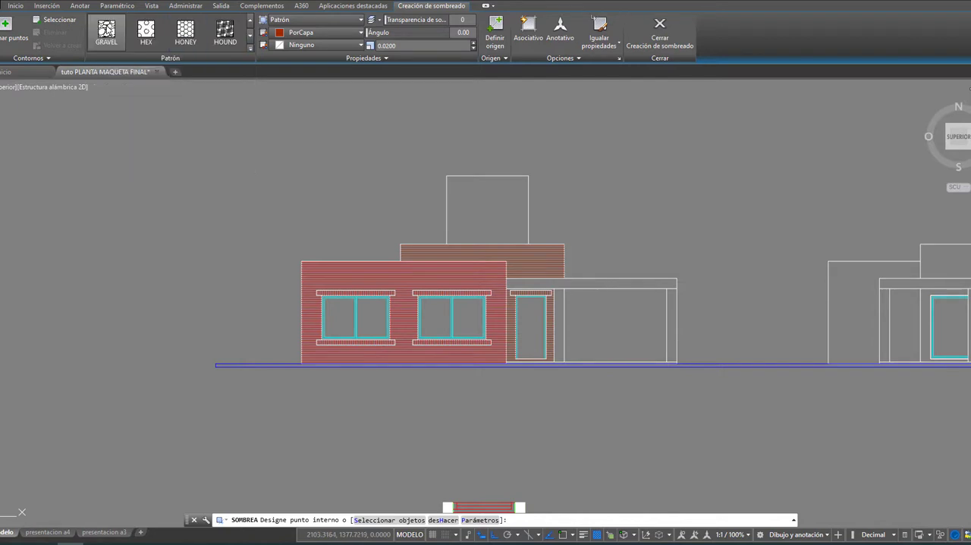
left_click(485, 198)
Step: Reduce the stone hatch's scale to 0.0160 and finish the hatch
scroll(485, 199, "up", 6)
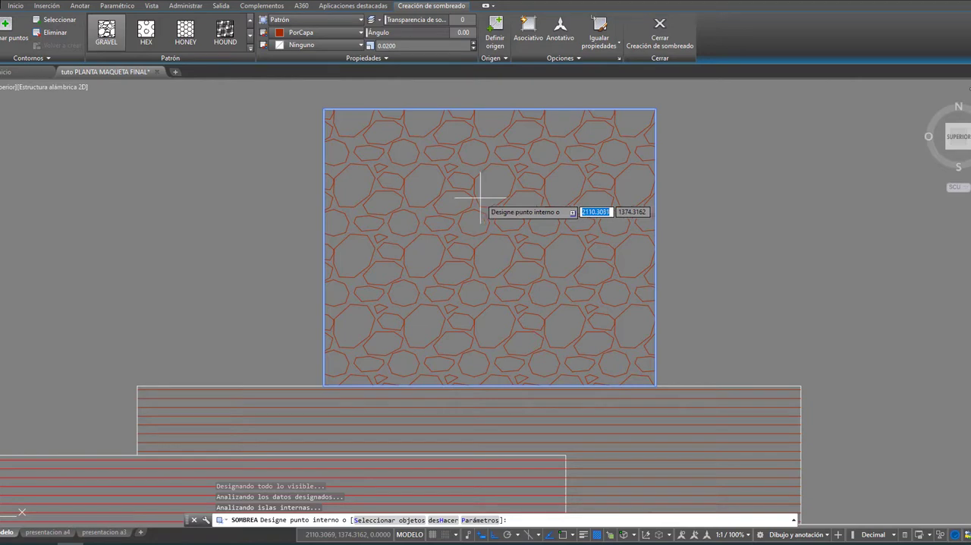
left_click(474, 46)
left_click(474, 46)
left_click(475, 46)
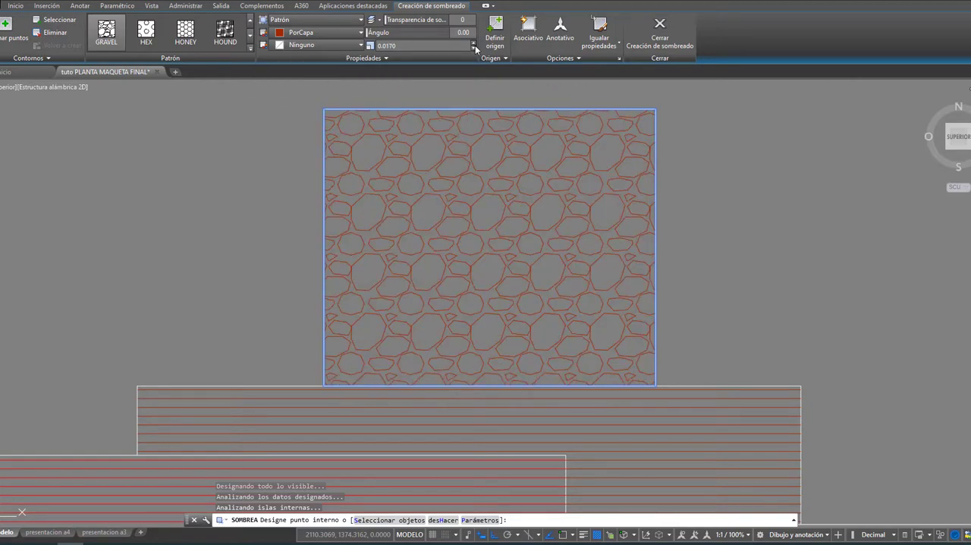
left_click(475, 47)
scroll(759, 266, "down", 2)
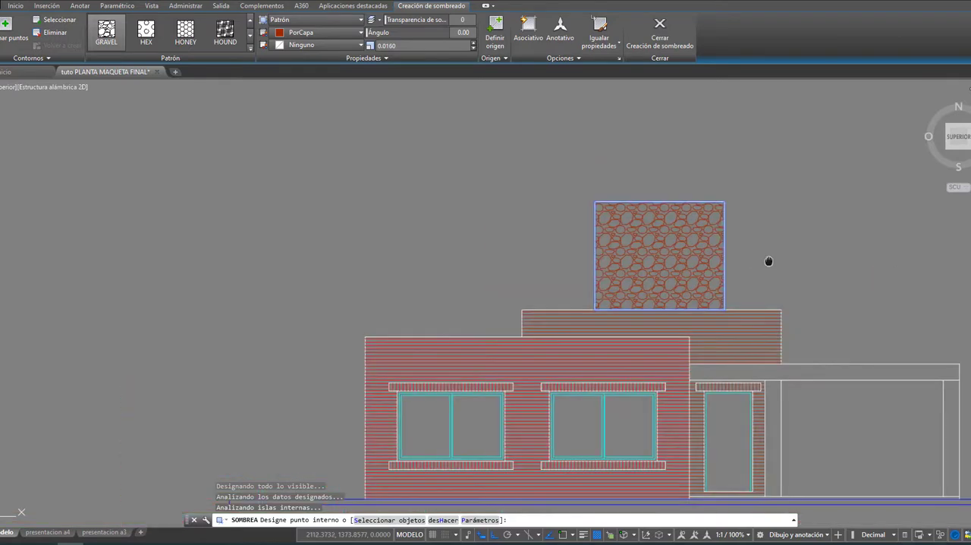
middle_click_drag(769, 261, 478, 202)
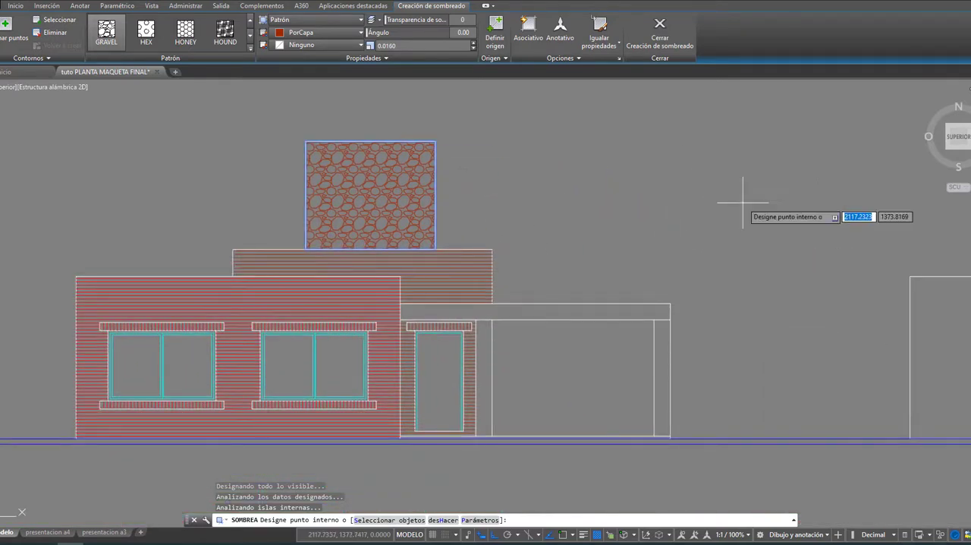
key("Return")
Step: Apply an AR-SAND hatch to the beam and both columns of the porch beside the front door
scroll(685, 214, "down", 2)
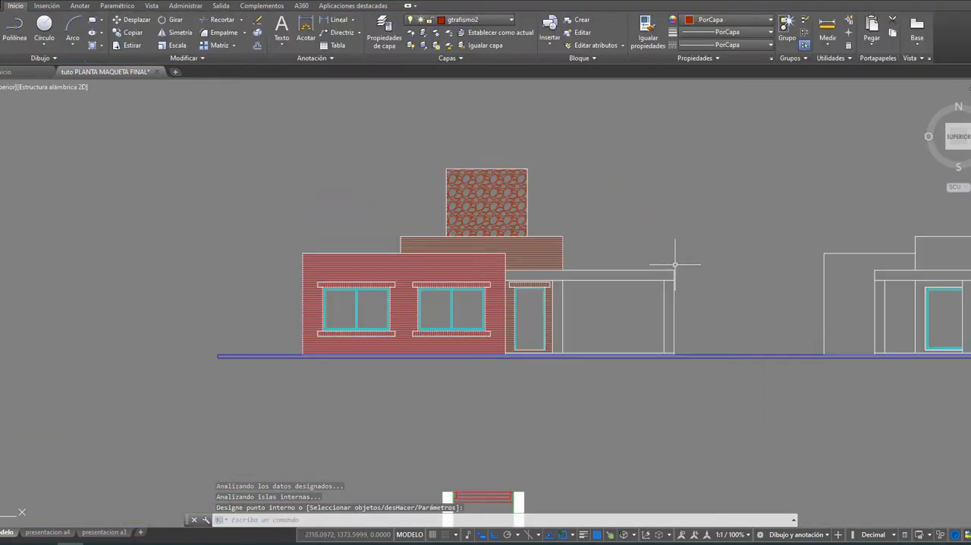
middle_click_drag(690, 271, 644, 253)
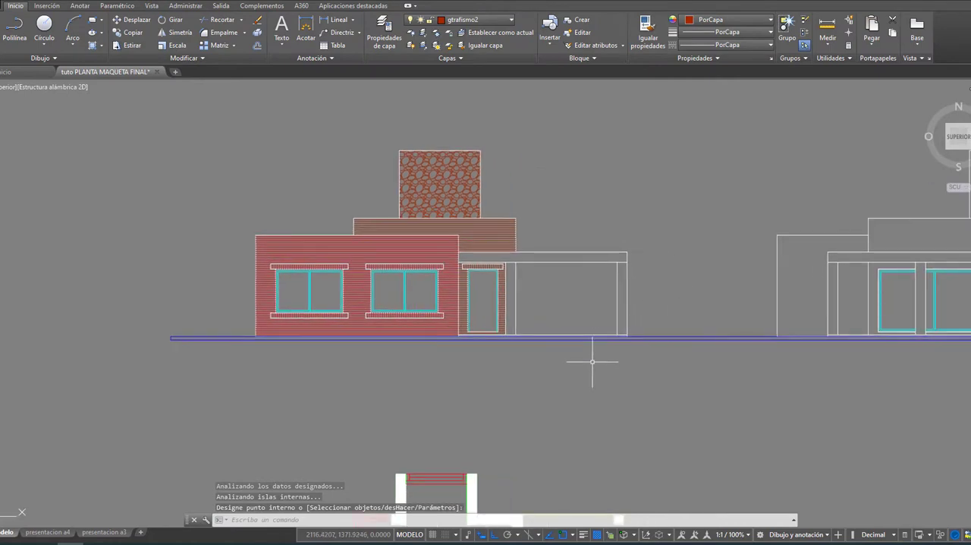
scroll(593, 361, "up", 2)
mouse_move(524, 262)
middle_mouse_down()
mouse_move(614, 327)
mouse_move(615, 345)
mouse_move(579, 327)
middle_mouse_up()
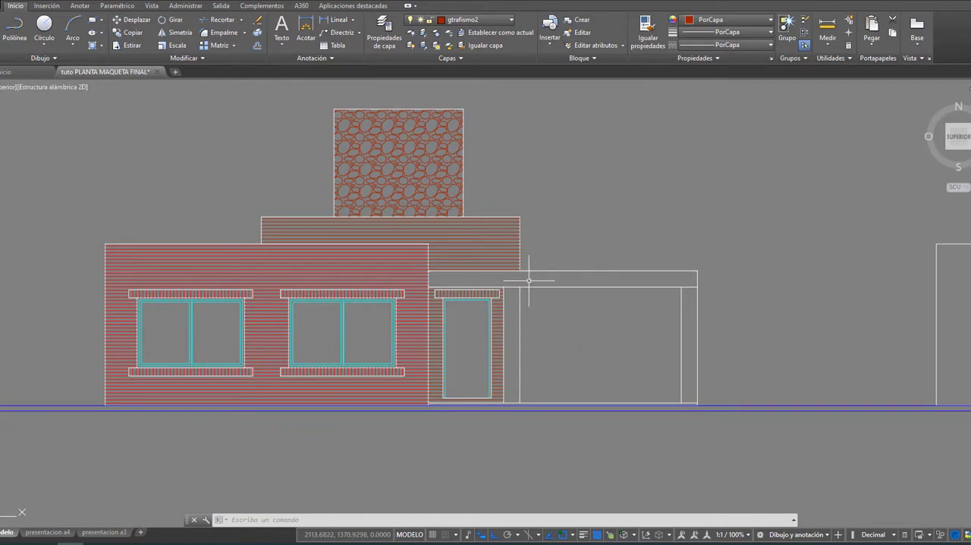
left_click(101, 46)
left_click(103, 61)
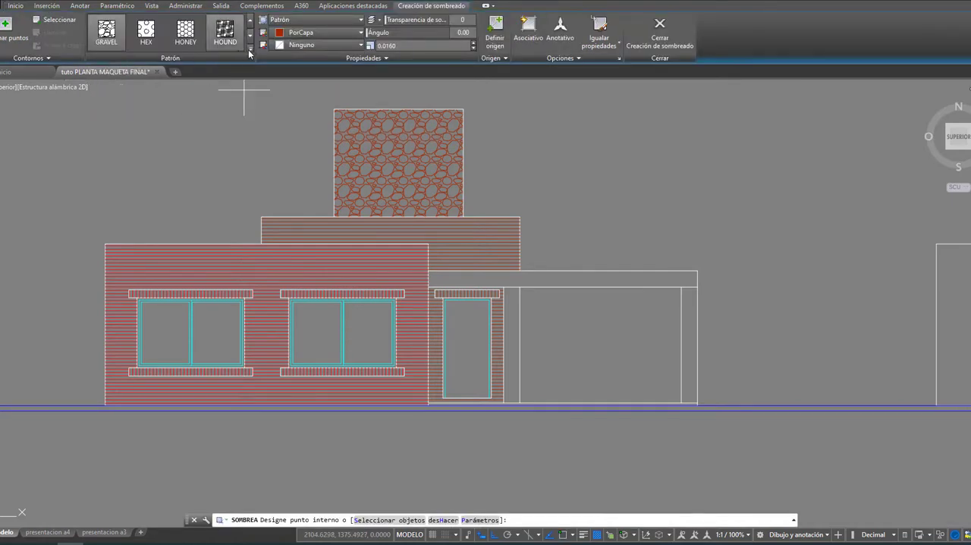
left_click(250, 49)
left_click_drag(250, 104, 252, 54)
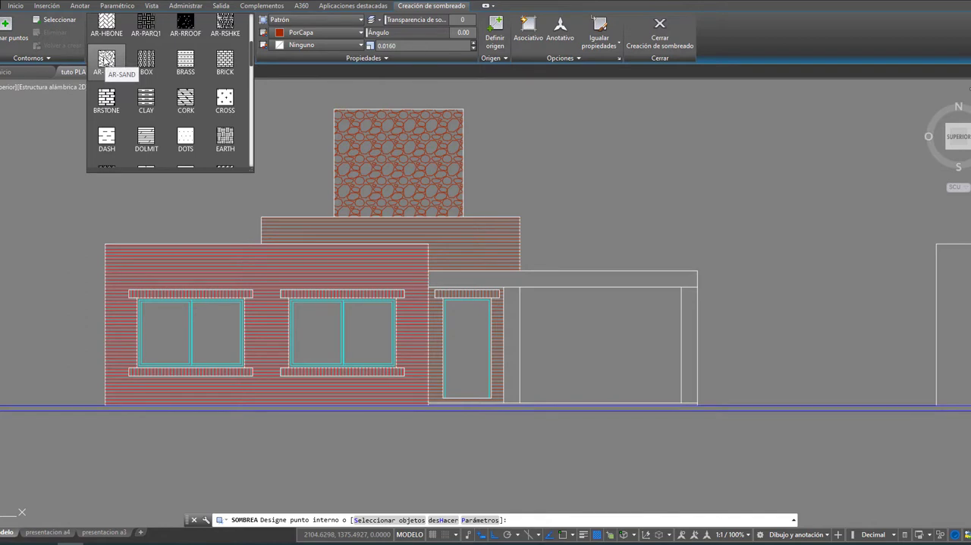
left_click(104, 59)
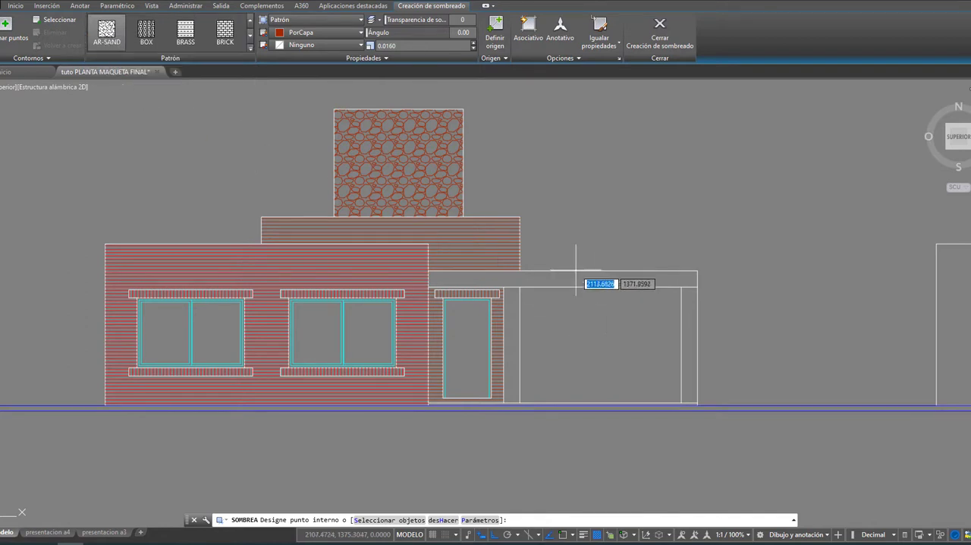
scroll(531, 284, "up", 4)
left_click(526, 280)
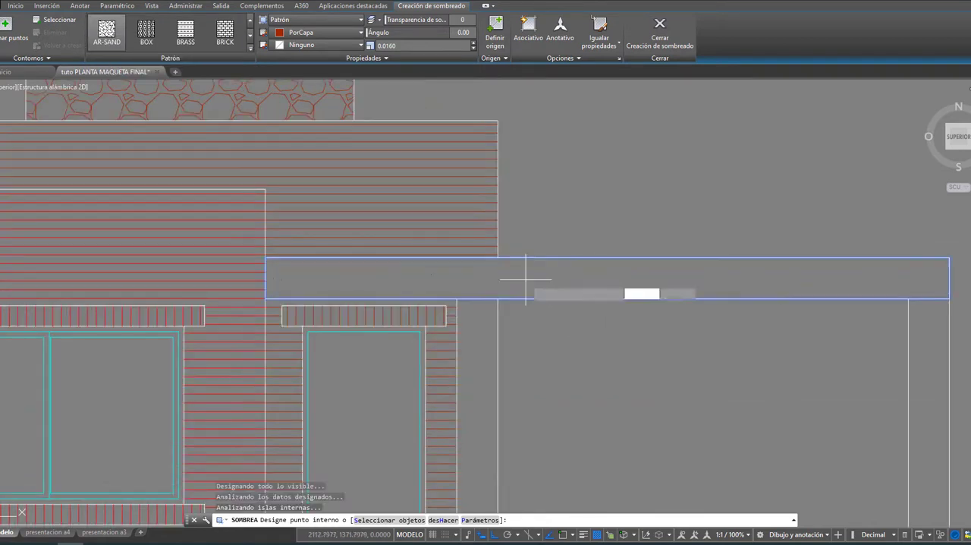
left_click(477, 328)
left_click(933, 337)
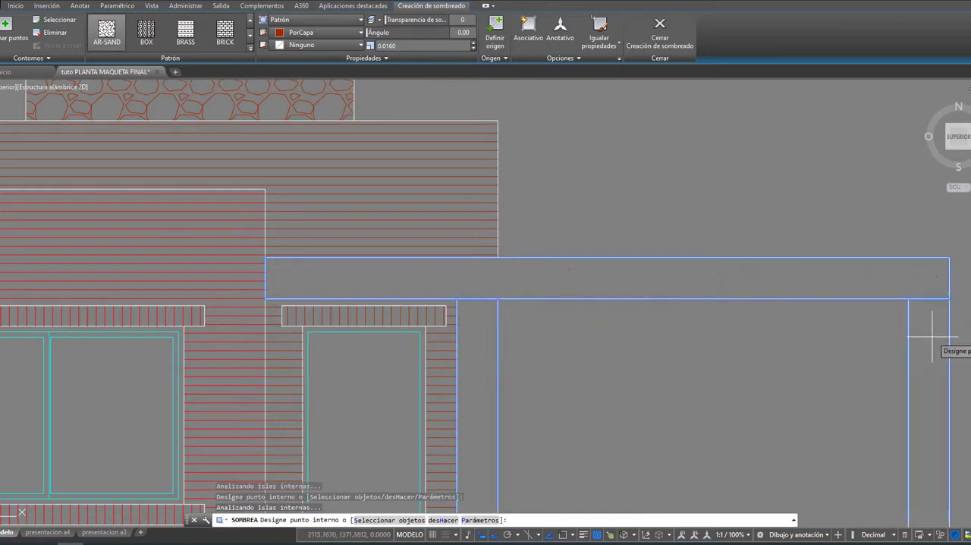
Step: Set the scale of the porch beam and column hatch to 0.0009
left_click(474, 48)
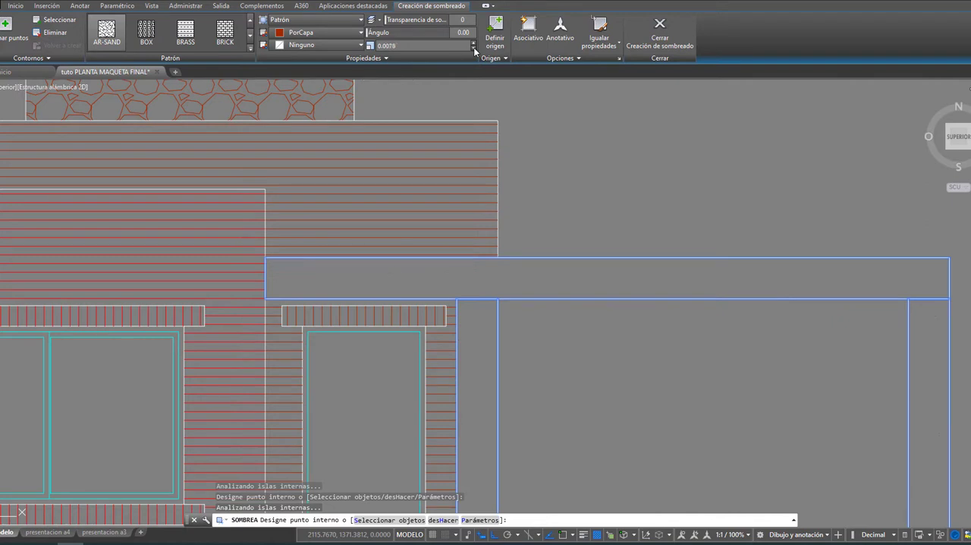
left_click(473, 48)
left_click(474, 48)
left_click(473, 47)
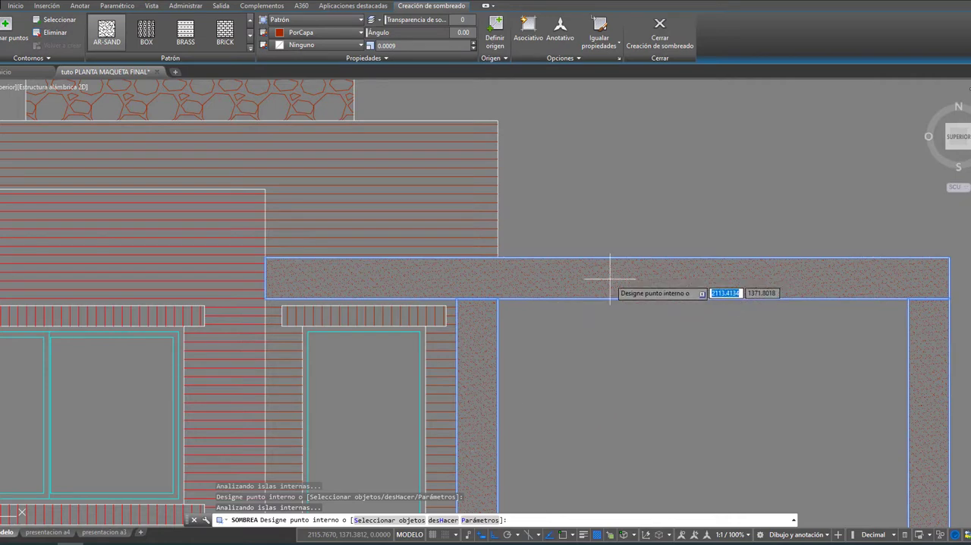
scroll(612, 271, "down", 4)
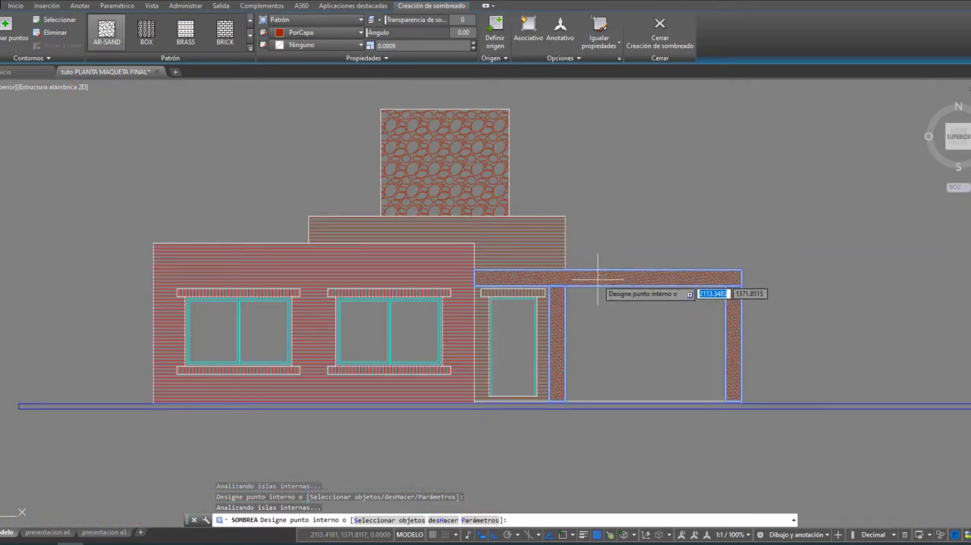
Step: Check the sand hatch on the porch beam and columns up close and finish the hatch
scroll(599, 277, "up", 4)
scroll(597, 278, "down", 2)
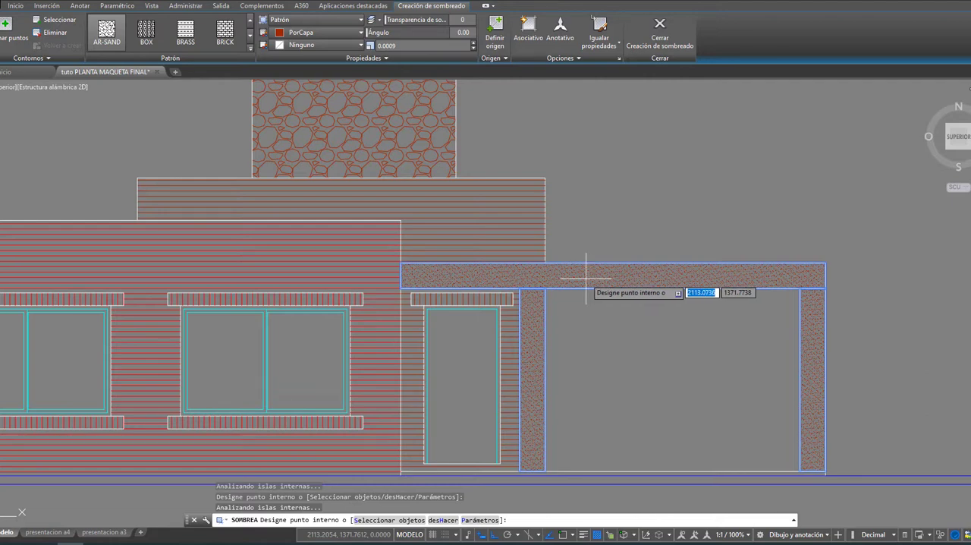
scroll(588, 278, "up", 2)
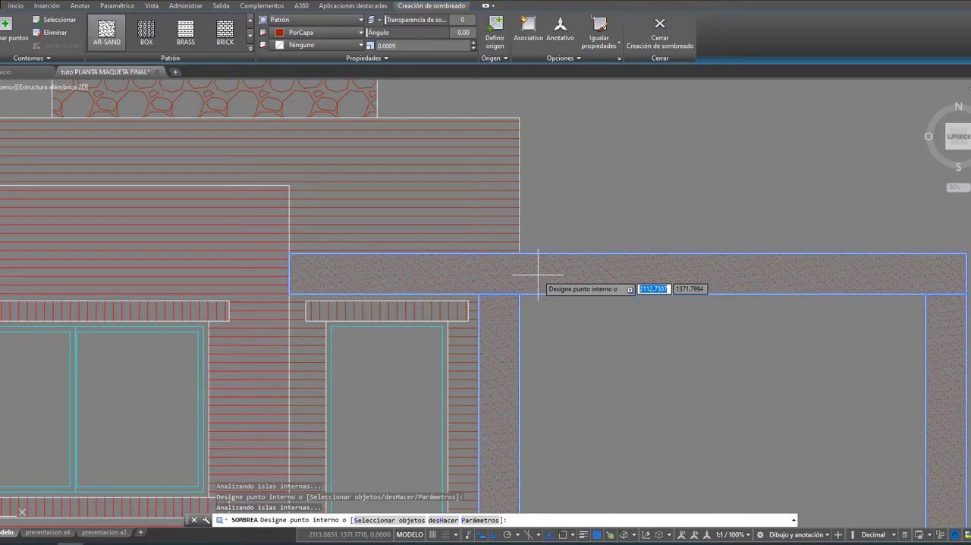
scroll(538, 274, "down", 2)
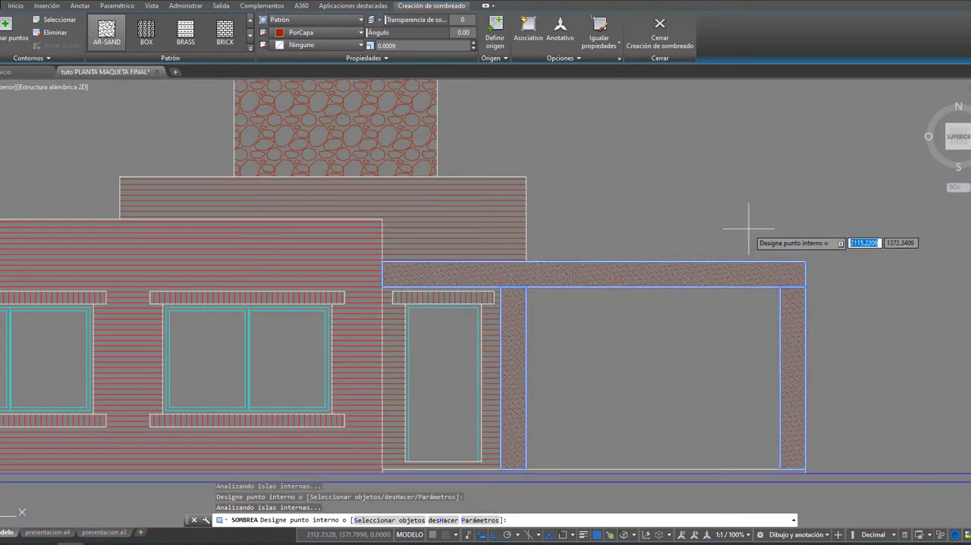
key("Escape")
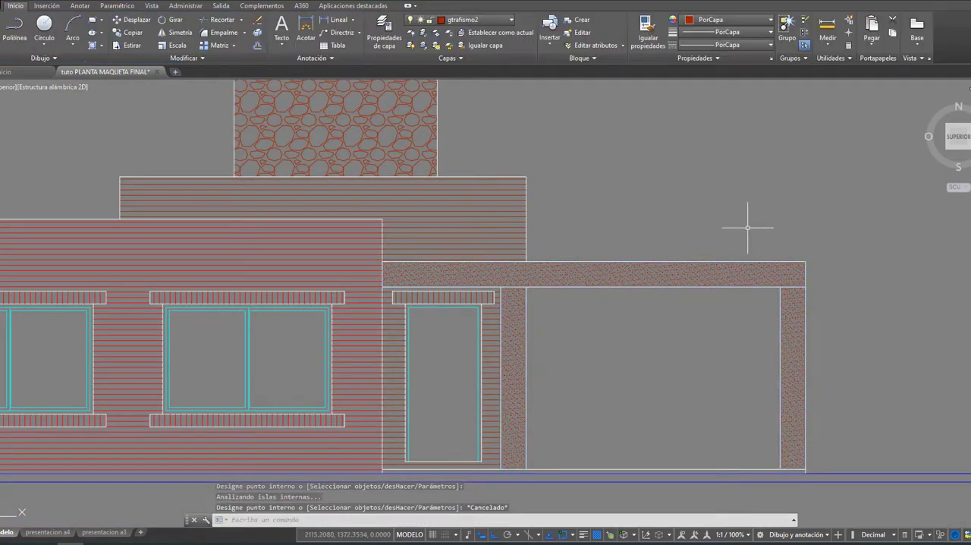
Step: Move the sand hatch of the porch beam and columns to the Vistas layer through its properties
left_click(574, 270)
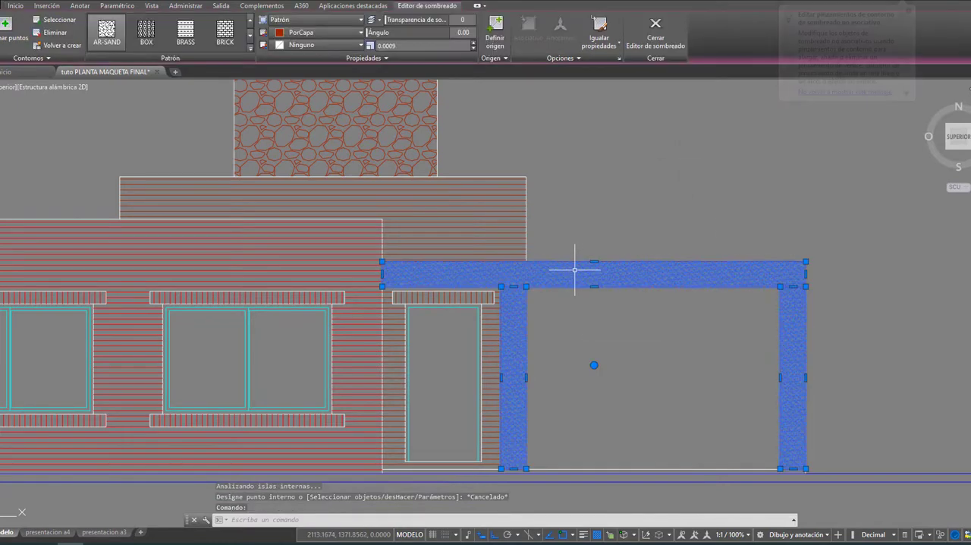
right_click(575, 272)
left_click(628, 523)
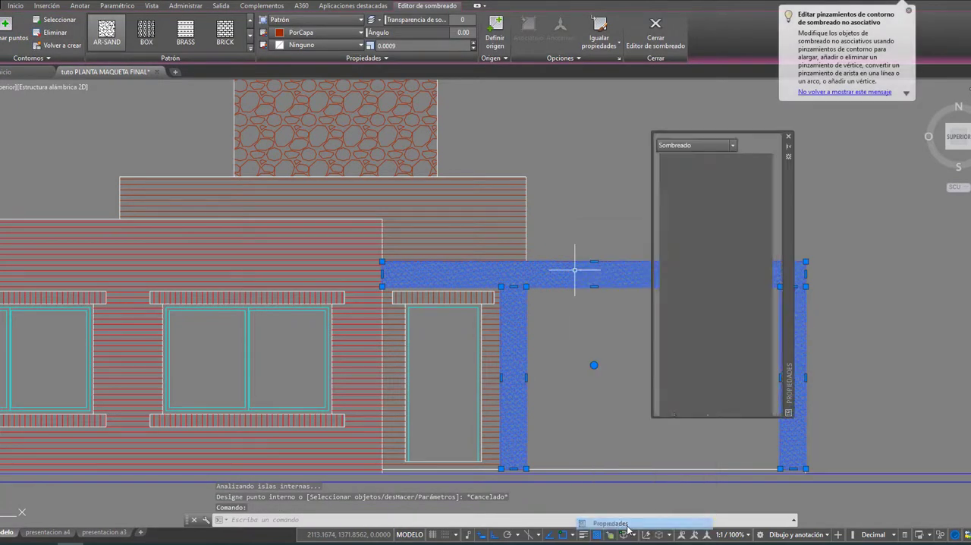
left_click(768, 180)
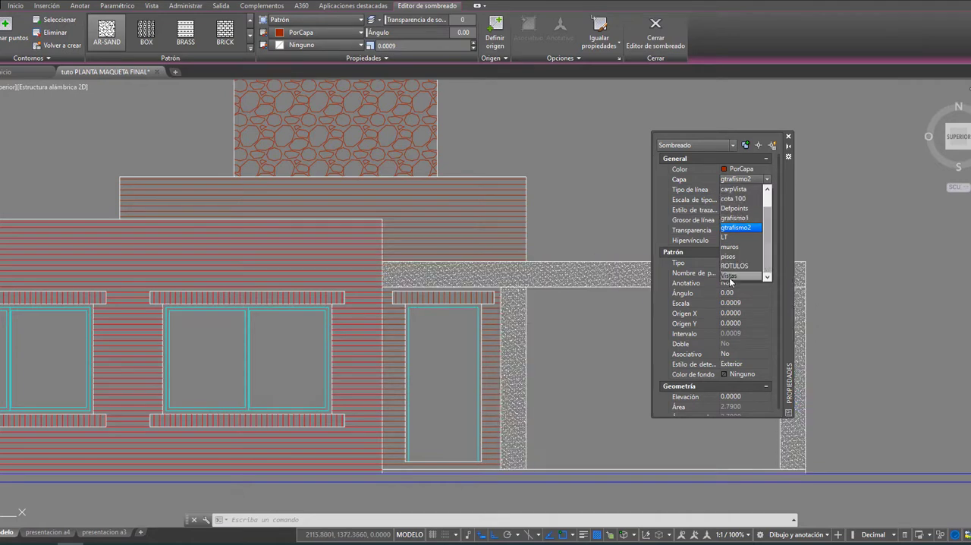
left_click(730, 276)
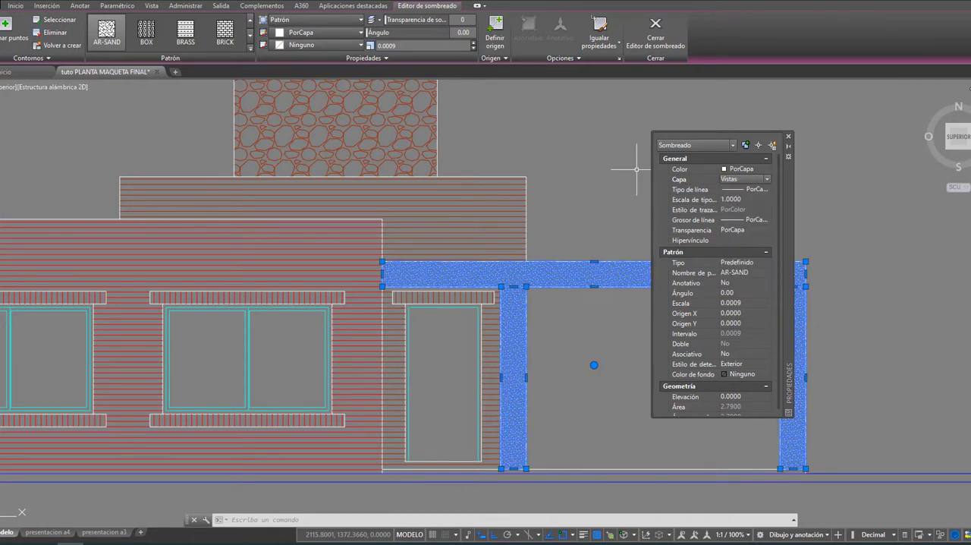
key("Escape")
scroll(770, 176, "down", 1)
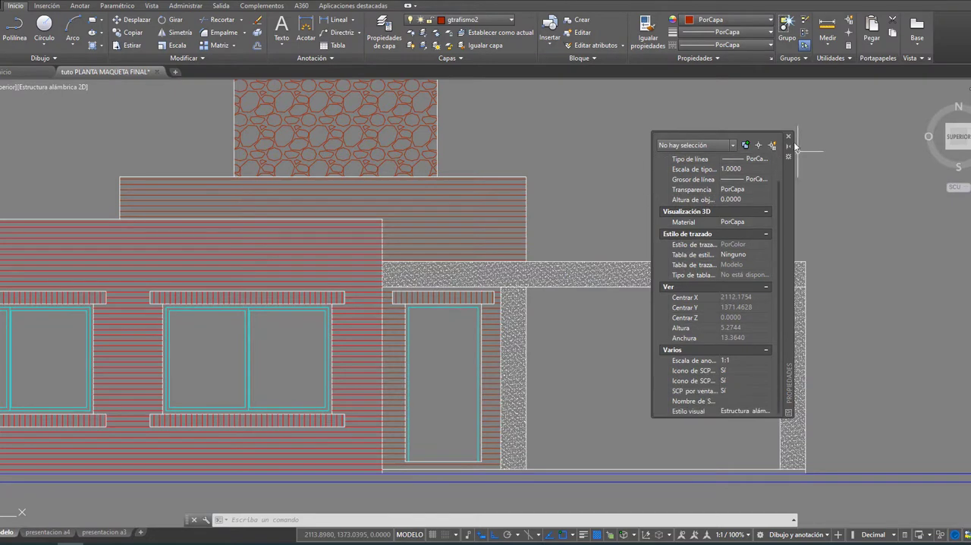
left_click(789, 137)
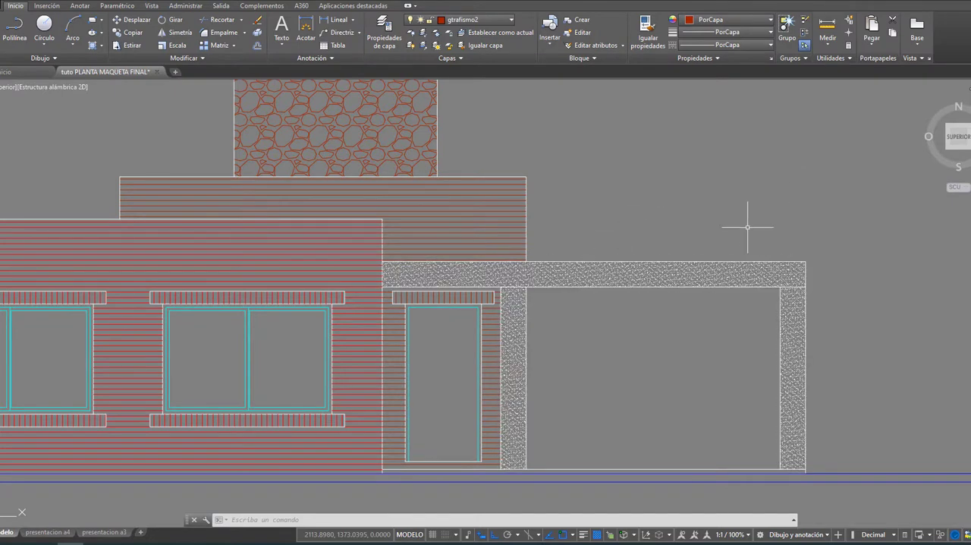
Step: Delete the sand hatch from the porch beam and columns
mouse_move(639, 277)
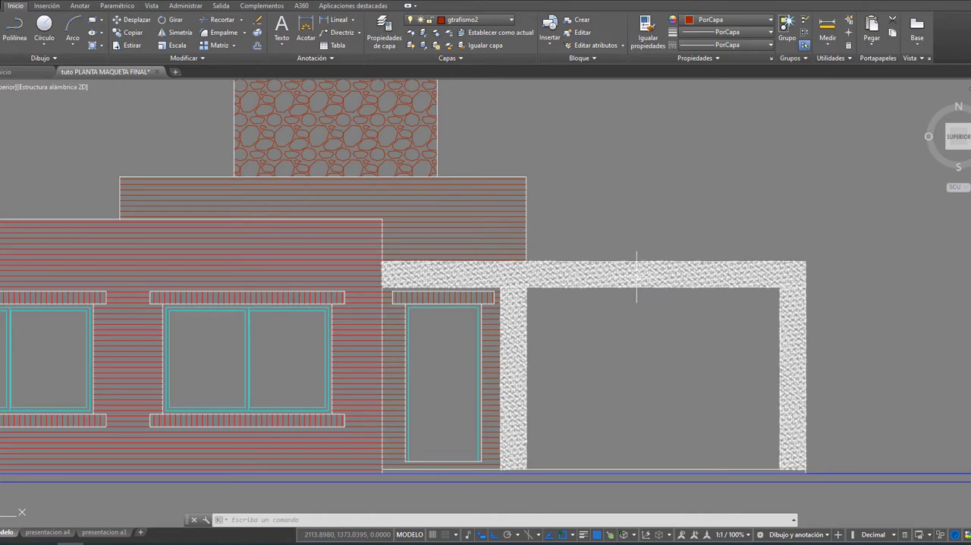
left_click(628, 274)
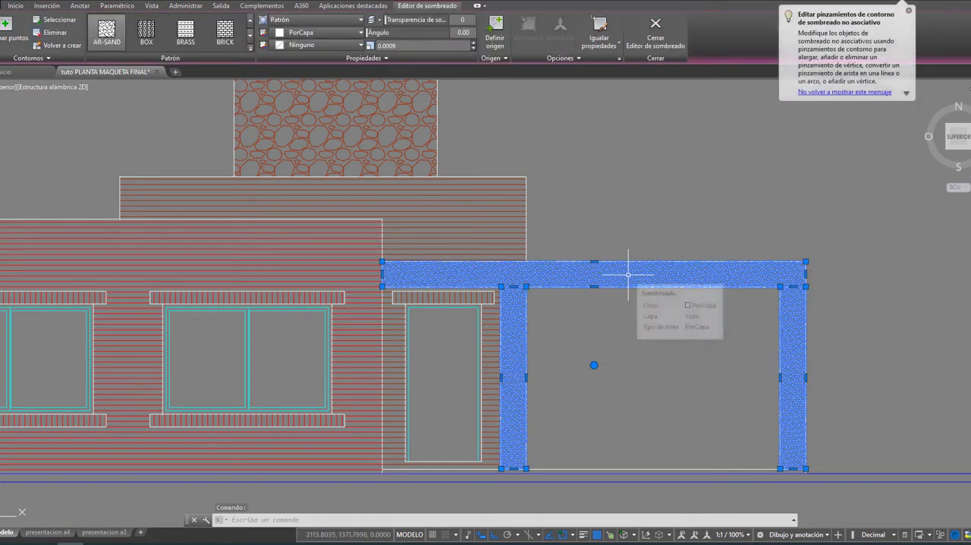
key("Delete")
Step: Examine the hatched front elevation alongside the other three elevations and the floor plan
scroll(628, 274, "down", 4)
scroll(629, 273, "down", 2)
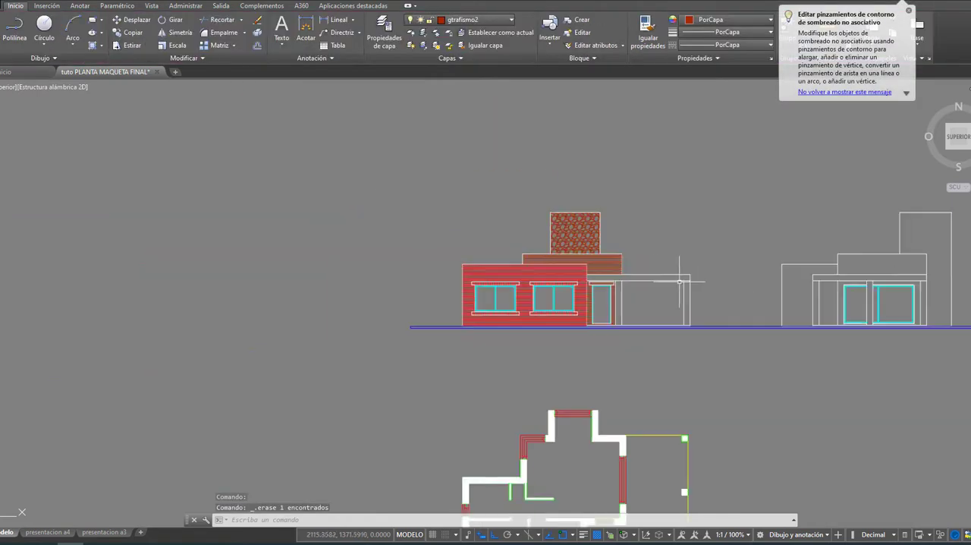
middle_click_drag(711, 275, 531, 240)
scroll(588, 274, "up", 3)
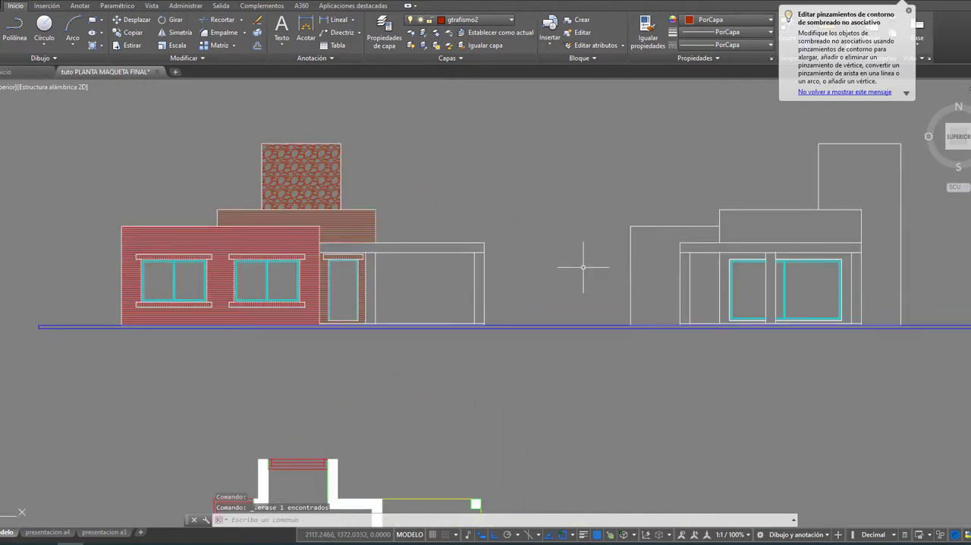
mouse_move(588, 267)
middle_mouse_down()
mouse_move(440, 290)
mouse_move(547, 321)
middle_mouse_up()
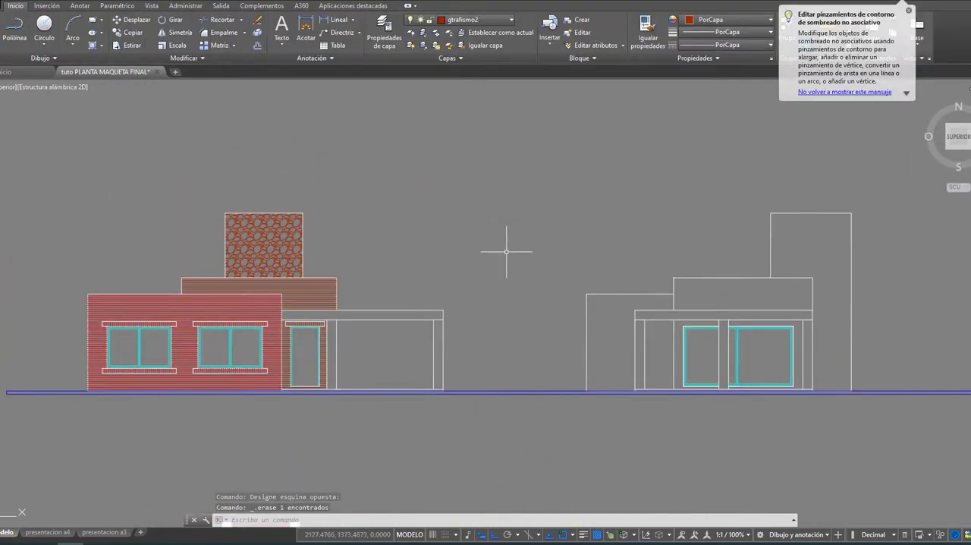
scroll(506, 252, "down", 2)
middle_click_drag(488, 282, 519, 274)
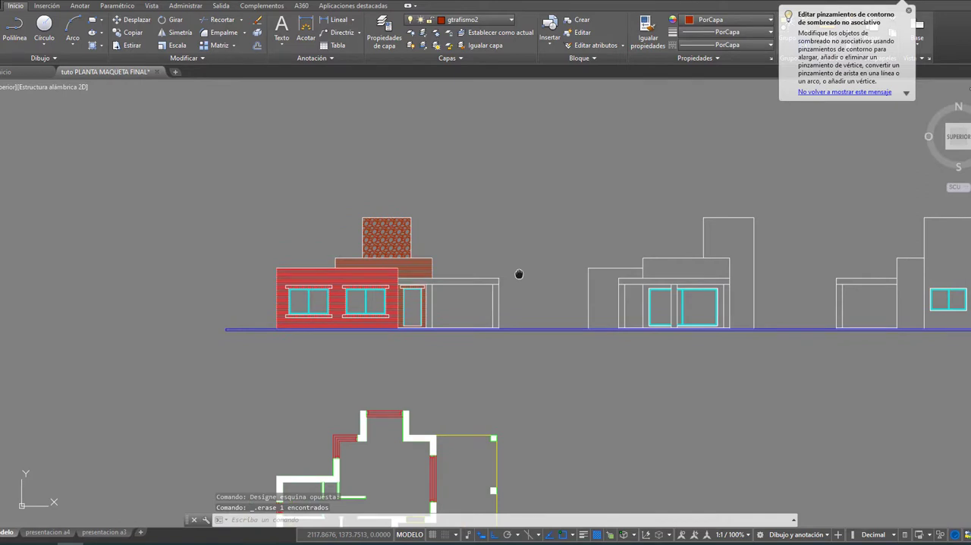
scroll(529, 273, "up", 2)
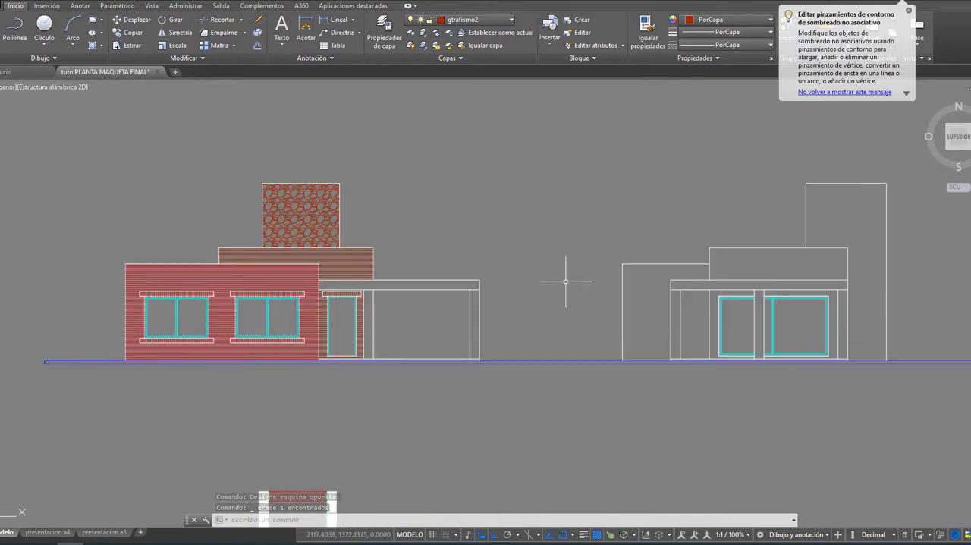
scroll(566, 282, "down", 4)
mouse_move(559, 305)
middle_mouse_down()
mouse_move(501, 278)
mouse_move(481, 241)
mouse_move(506, 292)
middle_mouse_up()
scroll(418, 388, "up", 2)
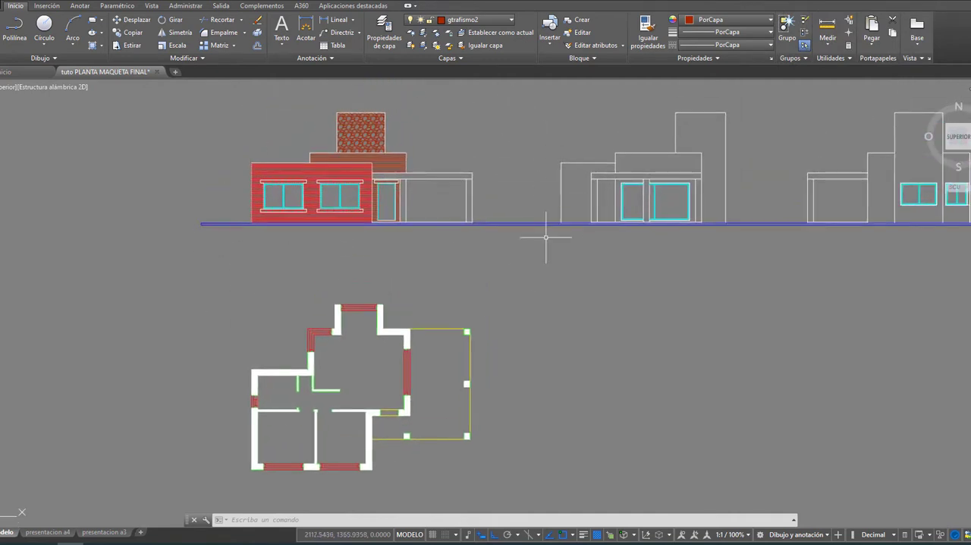
mouse_move(561, 243)
middle_mouse_down()
mouse_move(475, 258)
mouse_move(199, 260)
mouse_move(256, 265)
mouse_move(369, 250)
middle_mouse_up()
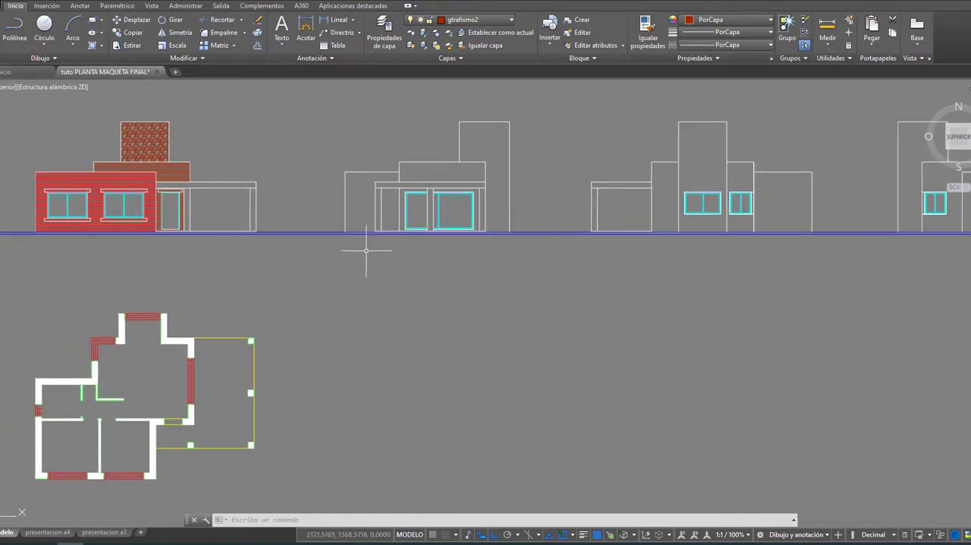
scroll(365, 254, "down", 2)
middle_click_drag(417, 271, 400, 267)
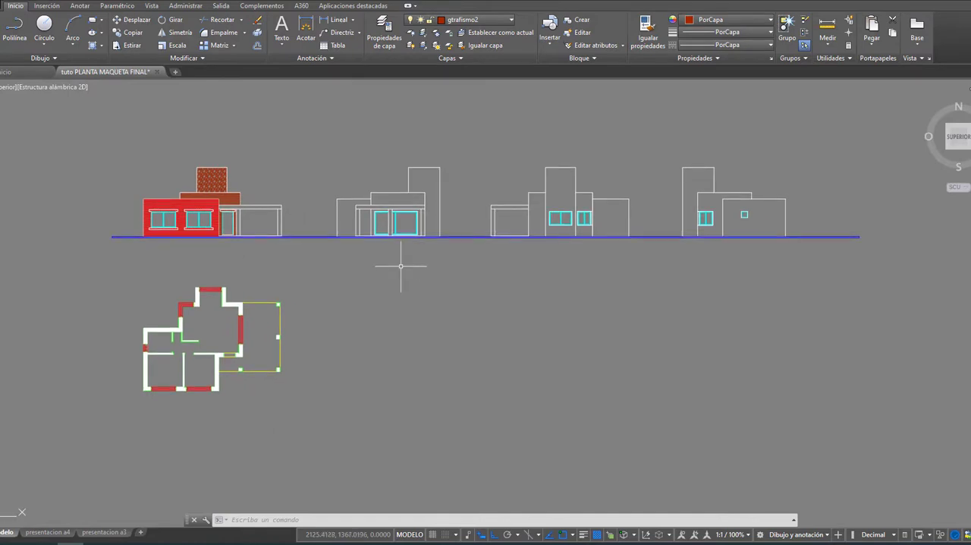